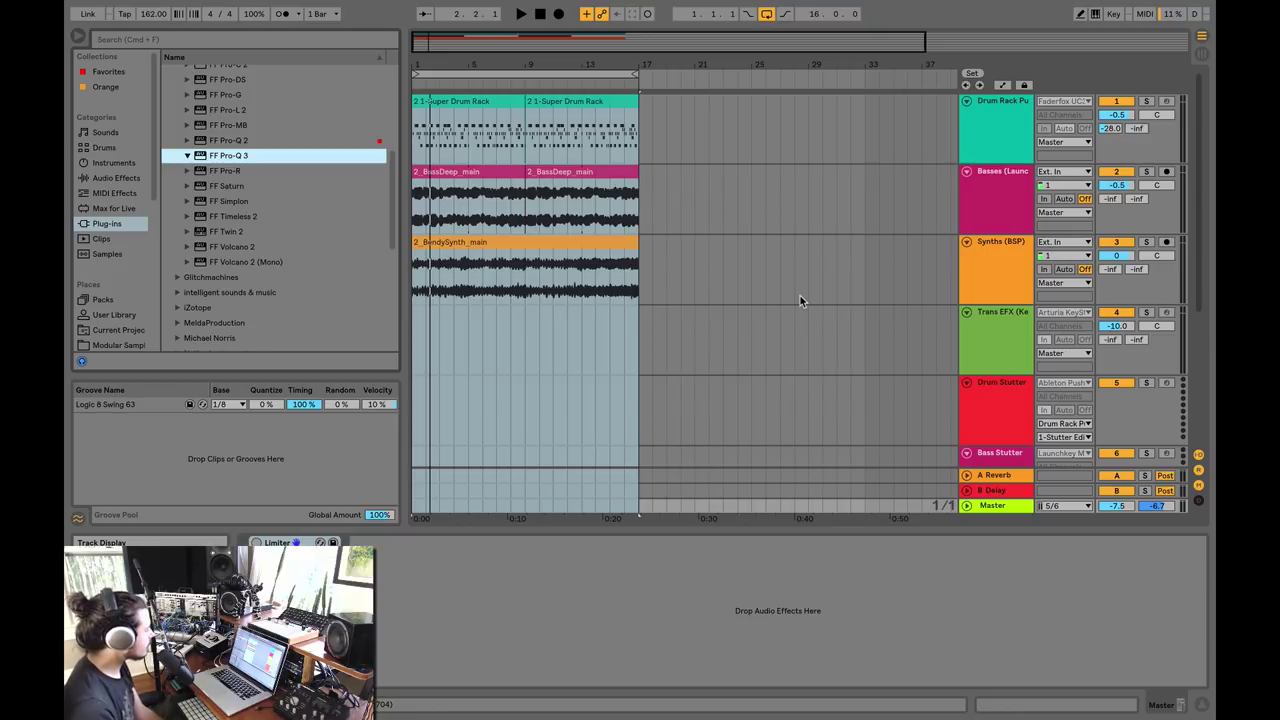
# Insert FF Pro-Q 3 on the Drum Rack, Basses, Synths and Master tracks, closing each editor window.
pyautogui.click(980, 118)
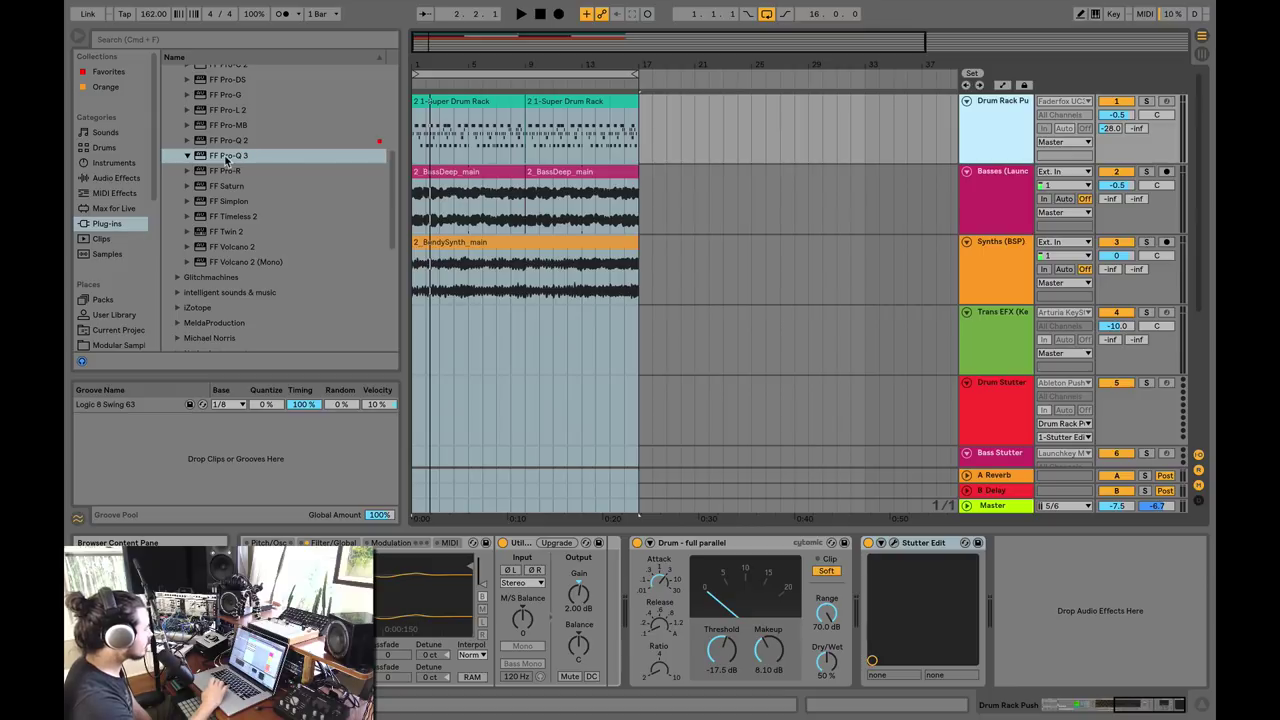
pyautogui.moveTo(226, 160); pyautogui.dragTo(1010, 596)
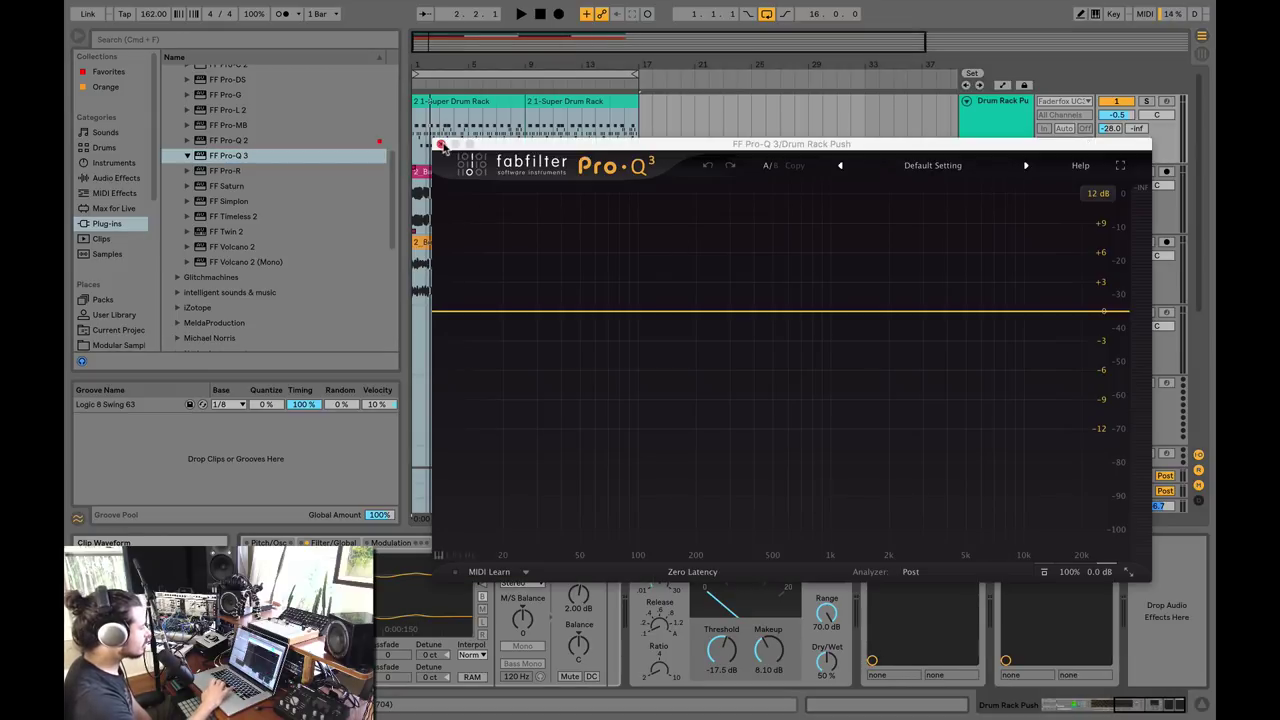
pyautogui.click(445, 147)
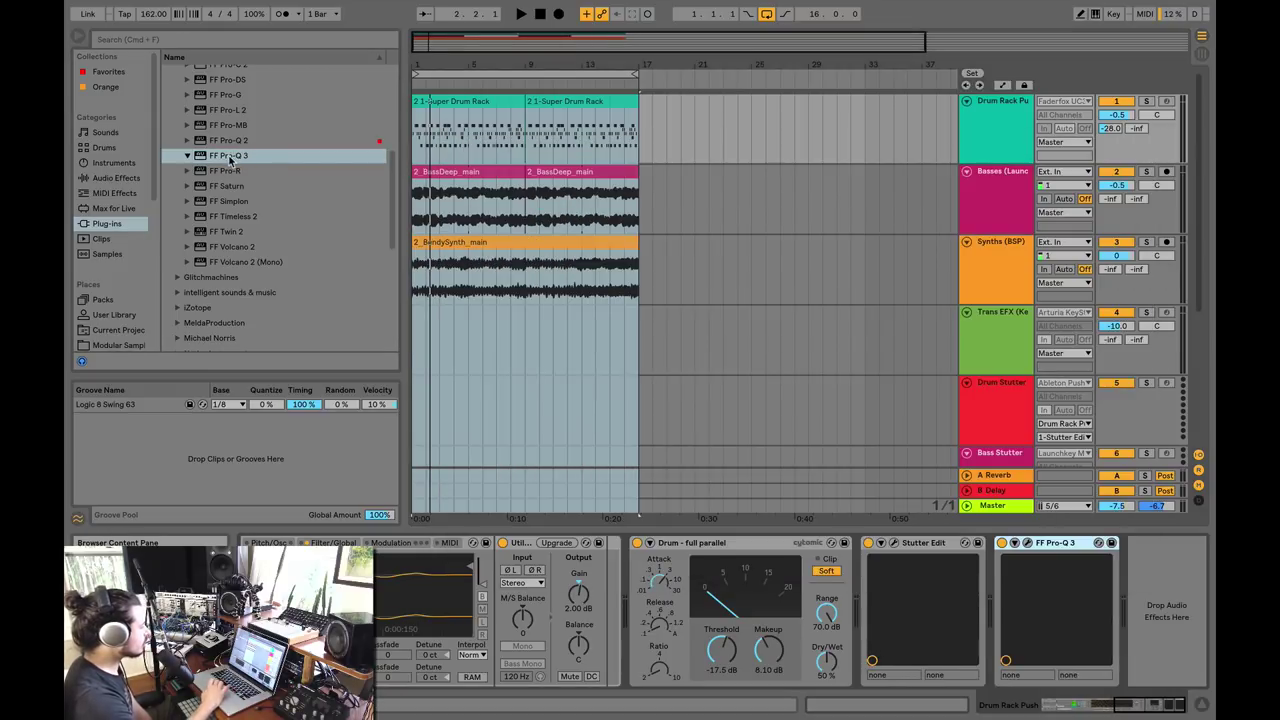
pyautogui.moveTo(230, 160); pyautogui.dragTo(983, 172)
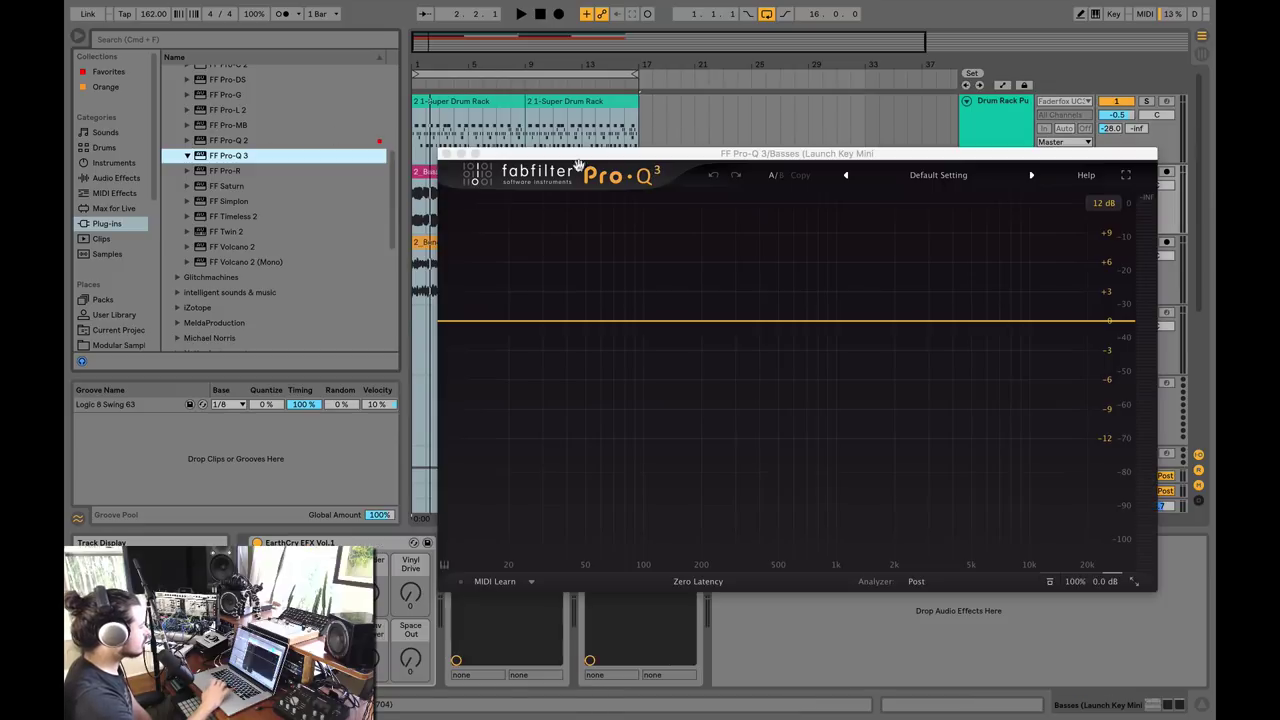
pyautogui.click(445, 147)
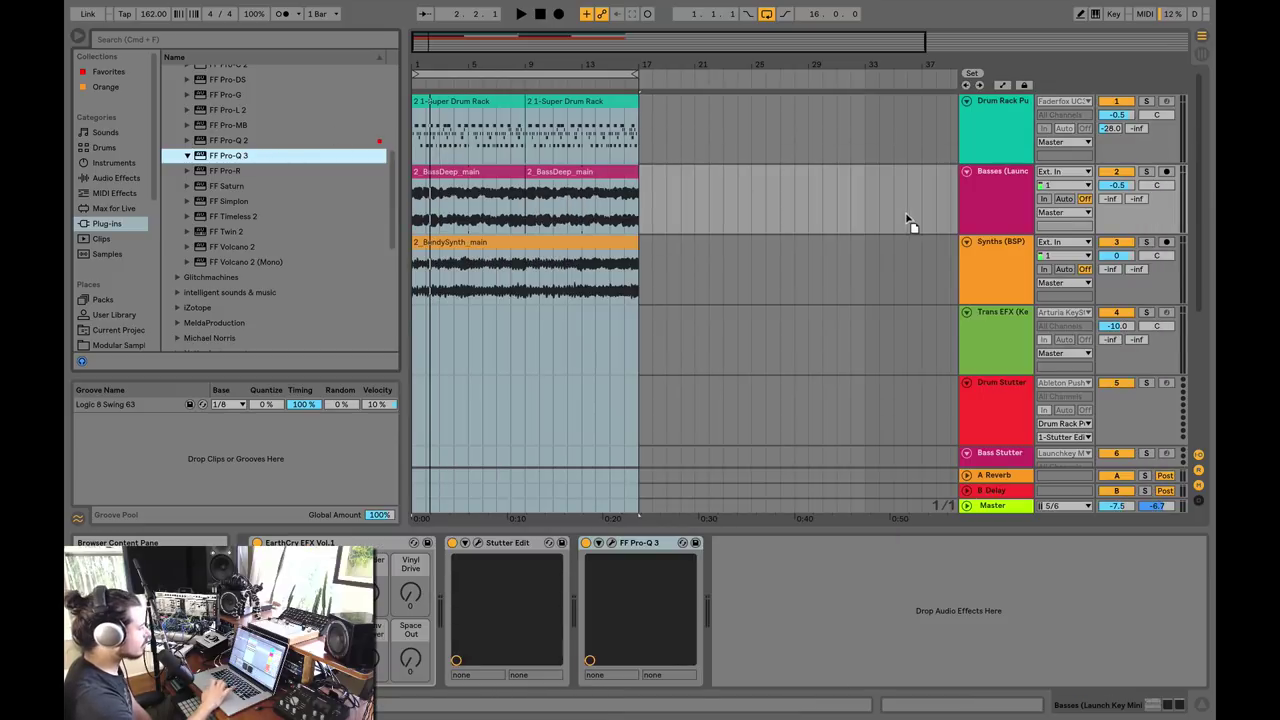
pyautogui.moveTo(995, 266); pyautogui.dragTo(995, 266)
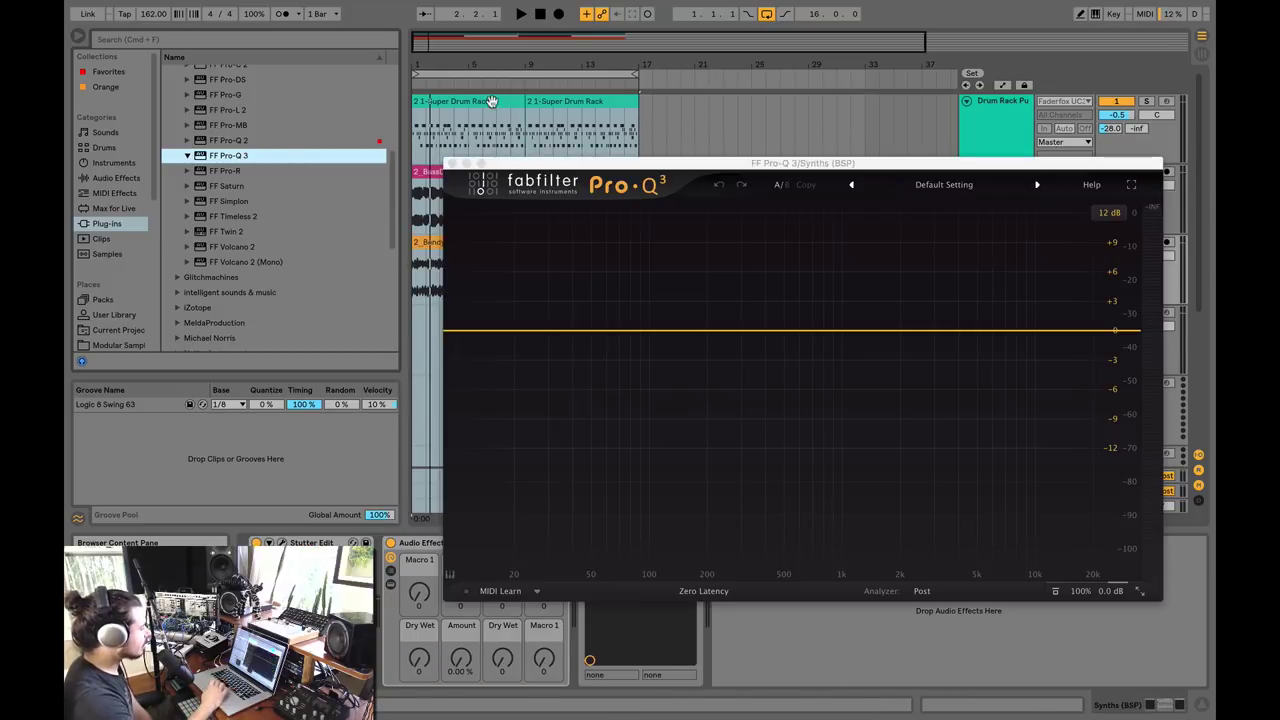
pyautogui.click(451, 163)
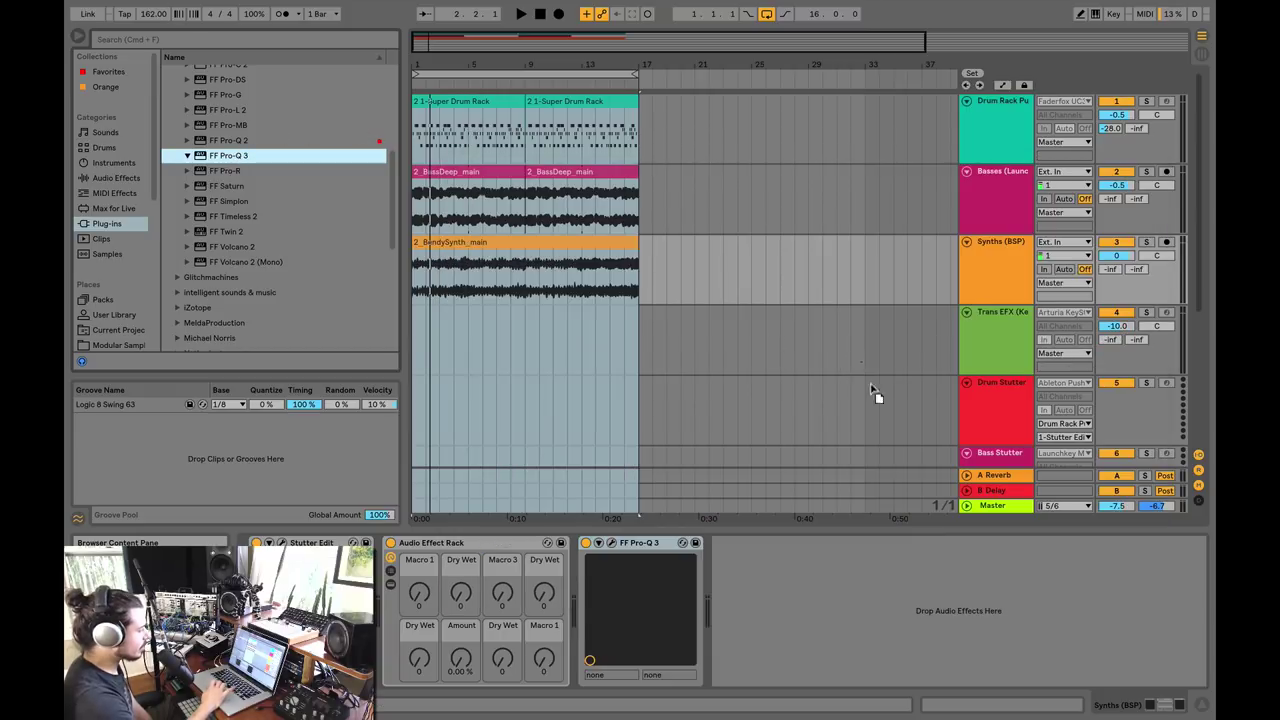
pyautogui.moveTo(984, 505); pyautogui.dragTo(983, 508)
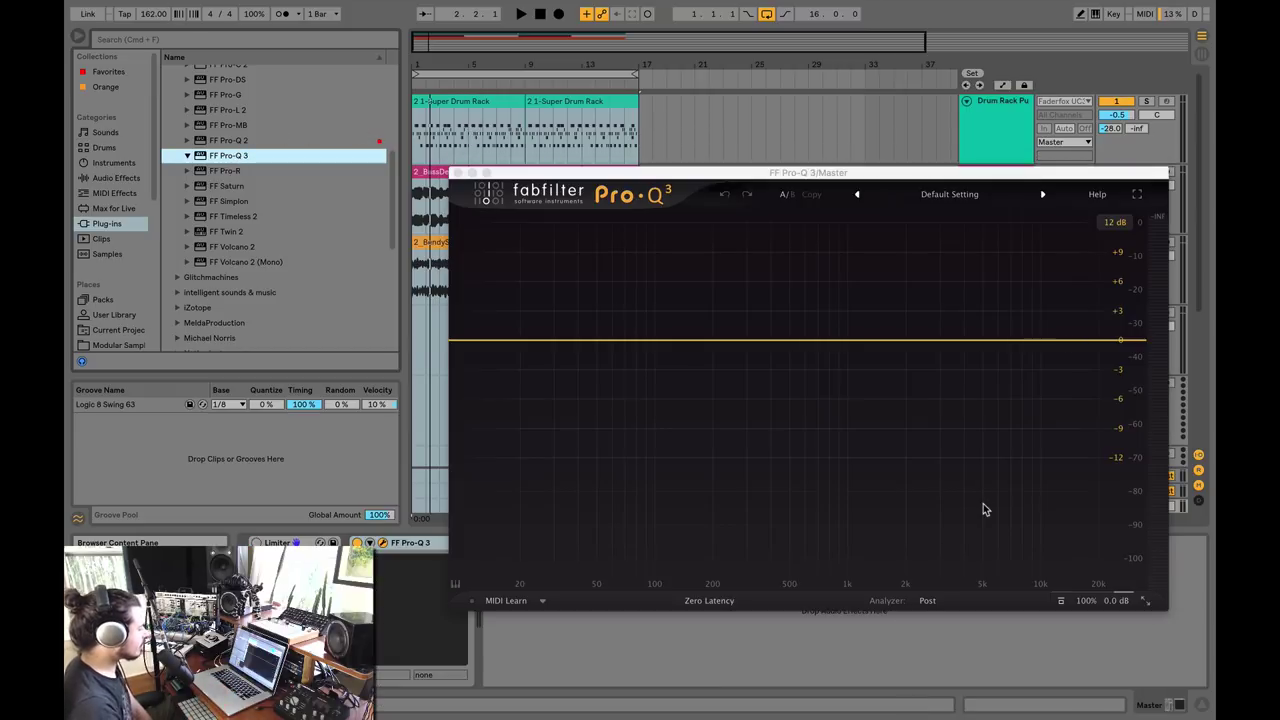
pyautogui.click(451, 171)
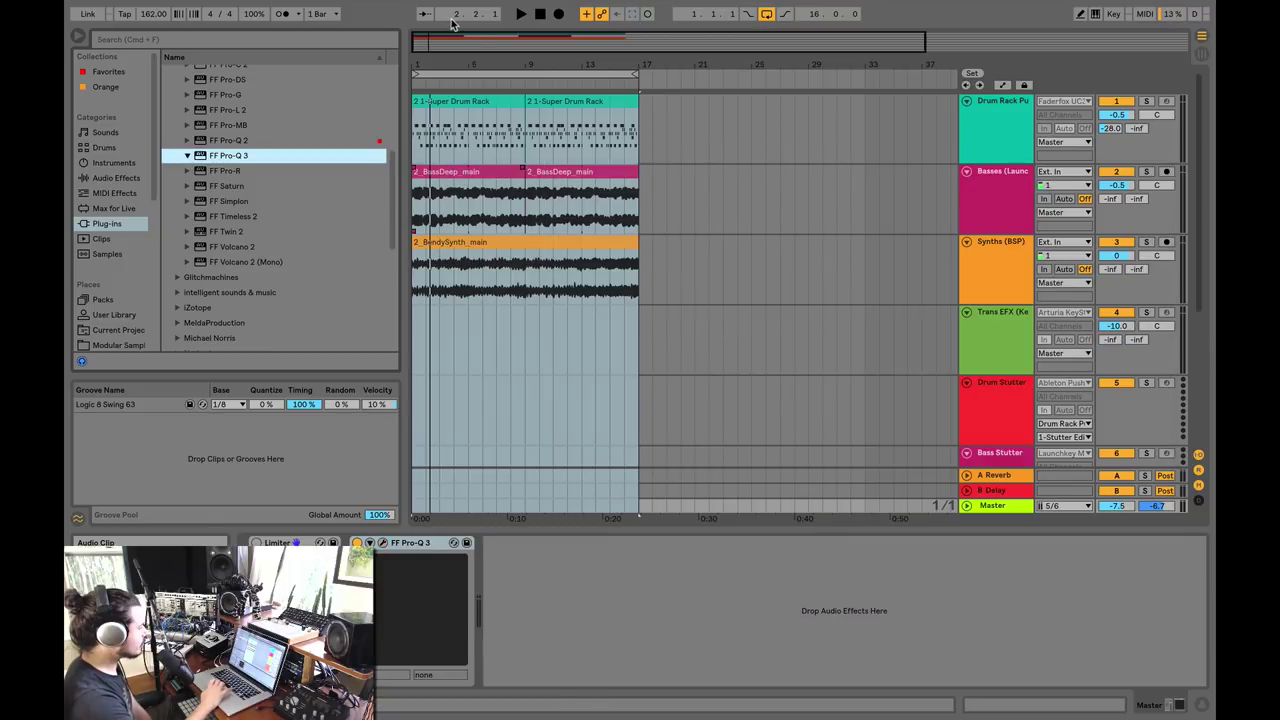
# Play the arrangement briefly, stop it, then select the Basses and Drum Rack tracks.
pyautogui.press('space')
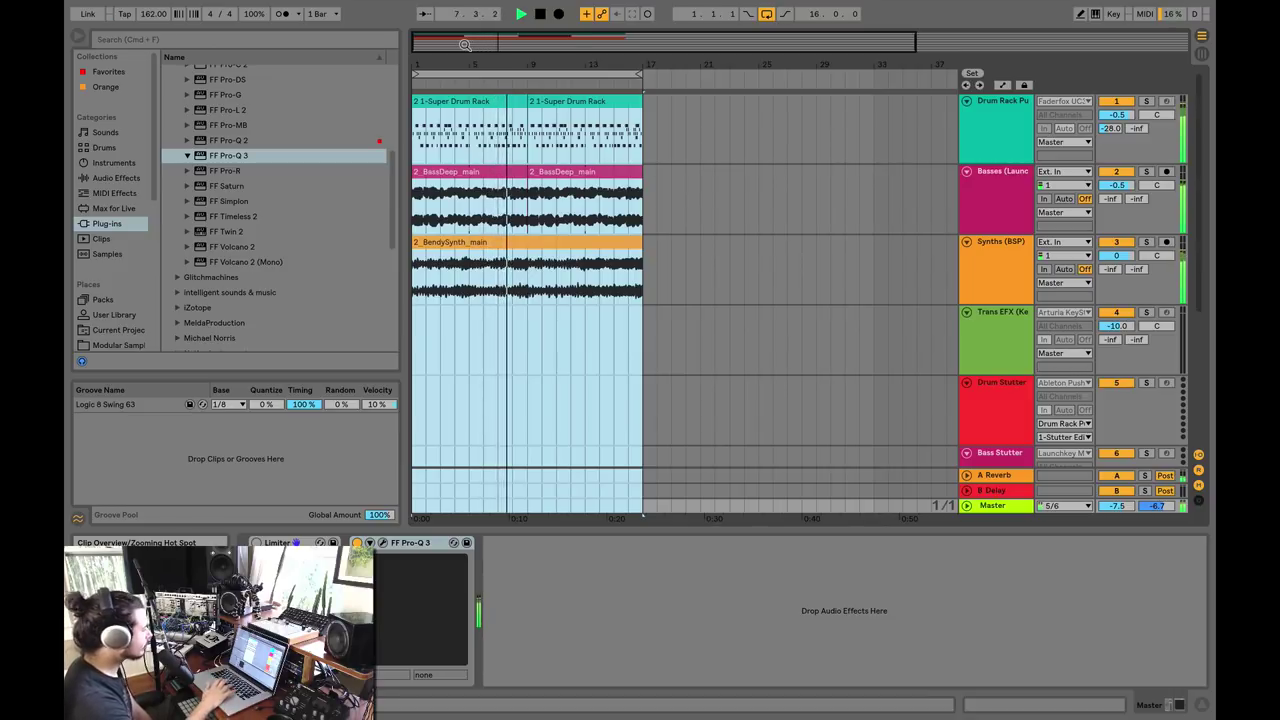
pyautogui.press('space')
pyautogui.click(1016, 179)
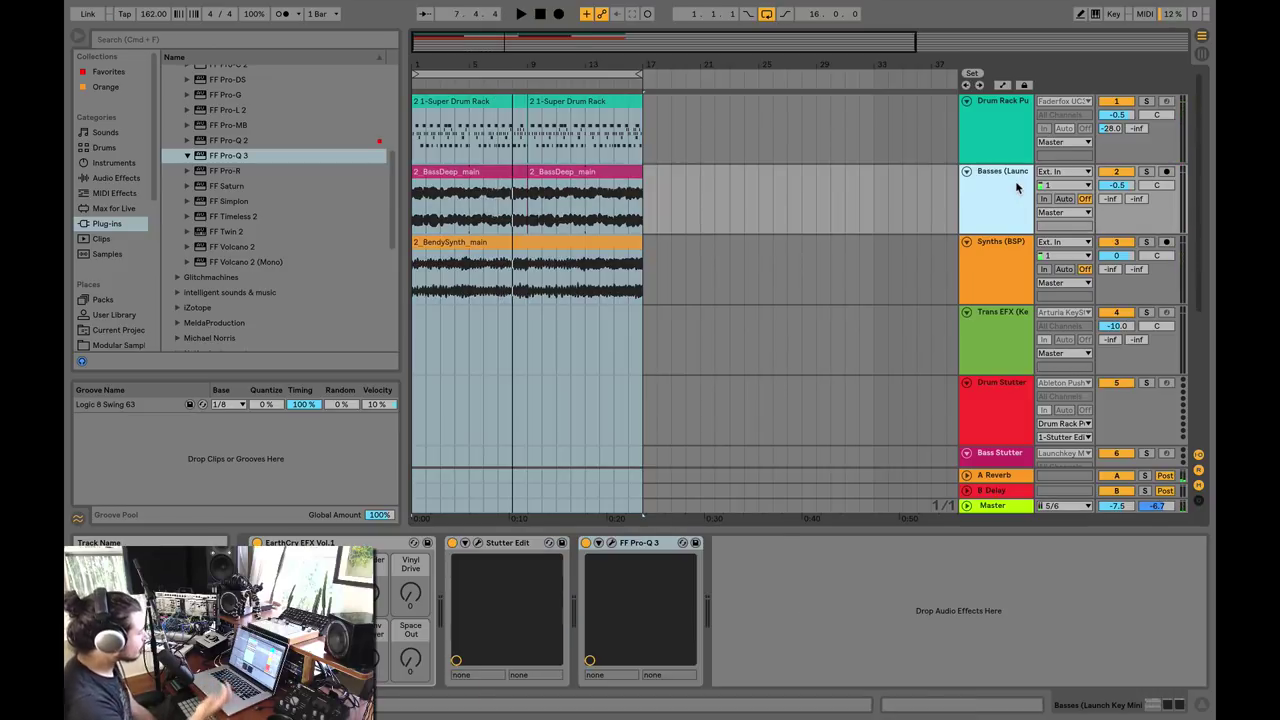
pyautogui.click(995, 128)
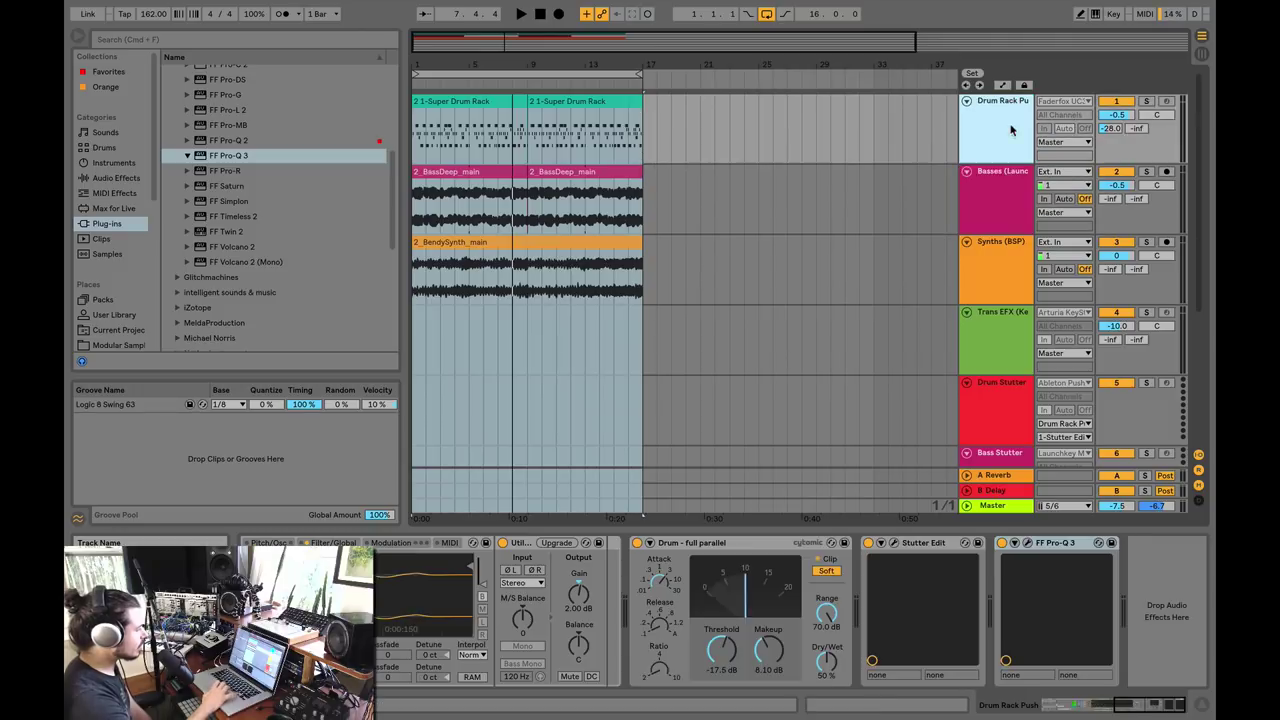
# Open the Basses track's Pro-Q 3 editor, position its window and play briefly.
pyautogui.click(1004, 184)
pyautogui.click(612, 543)
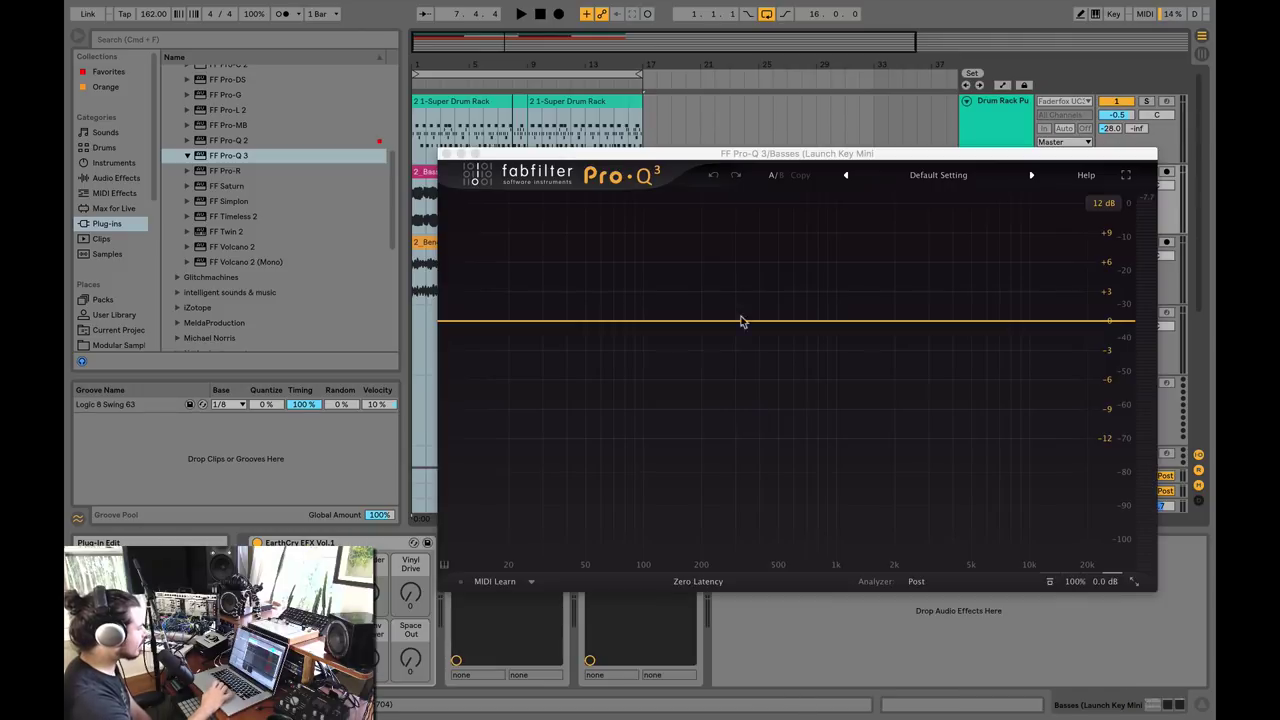
pyautogui.moveTo(700, 153); pyautogui.dragTo(628, 131)
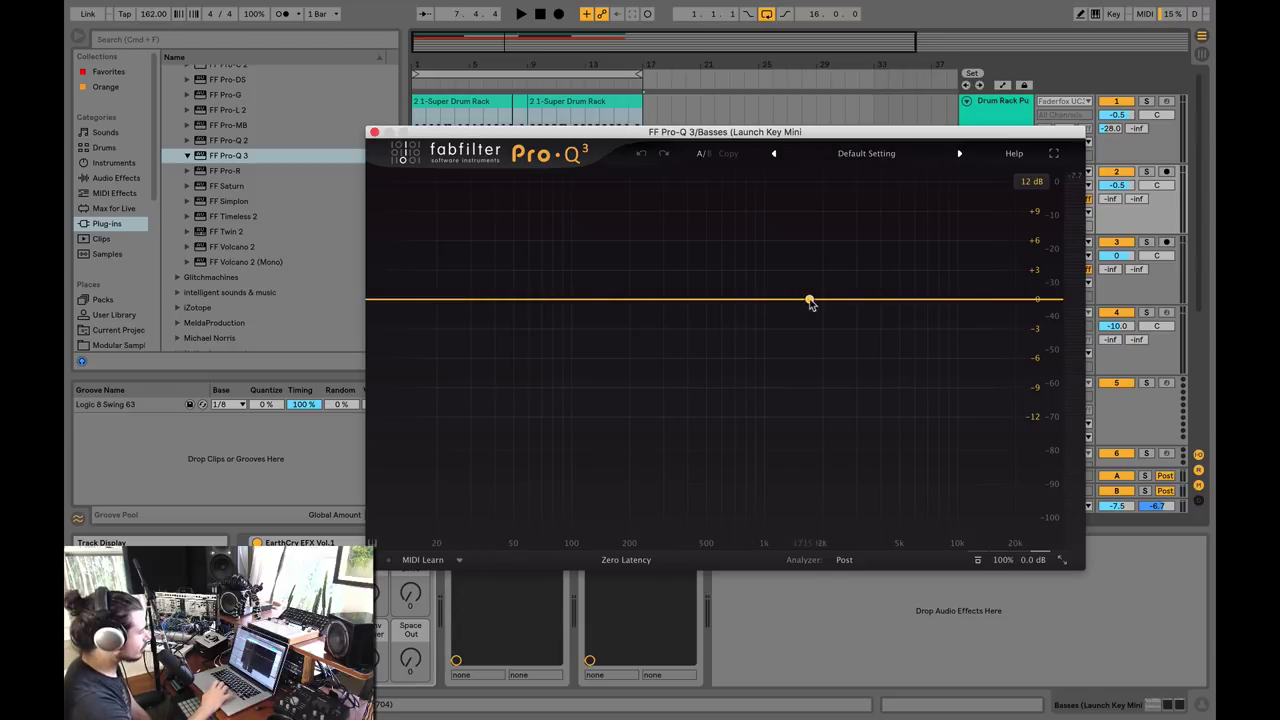
pyautogui.moveTo(653, 133); pyautogui.dragTo(615, 134)
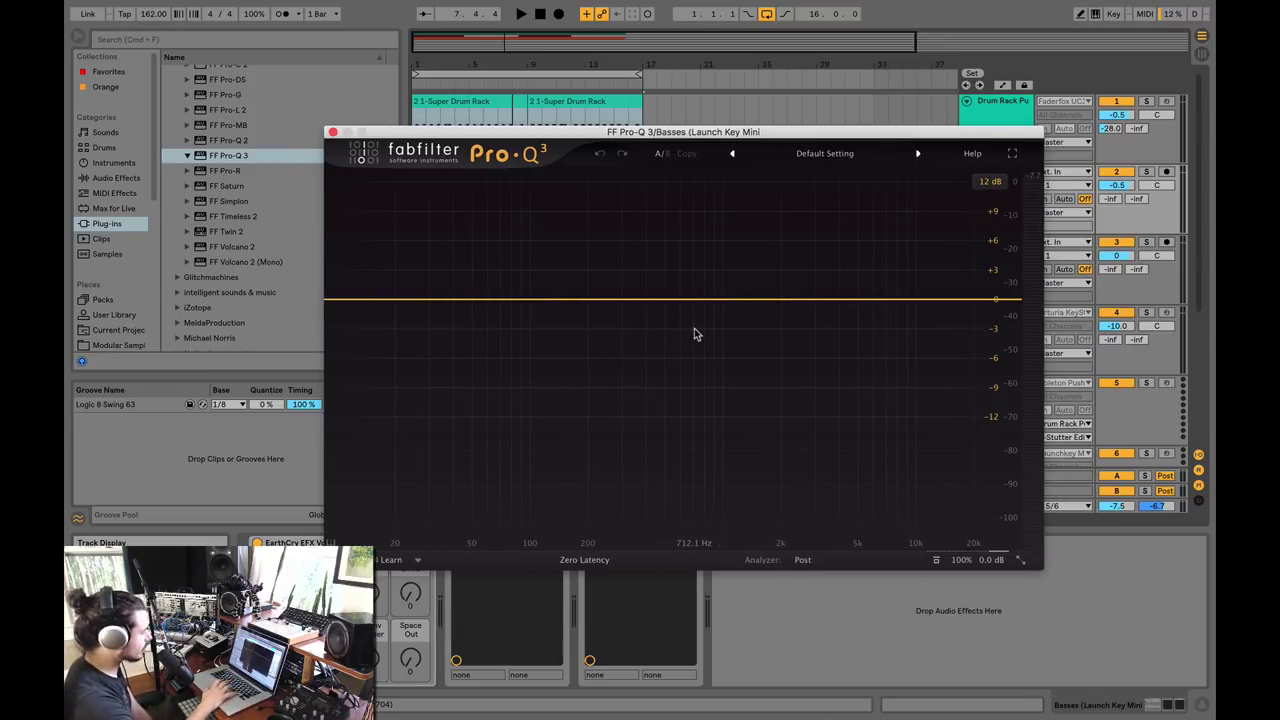
pyautogui.press('space')
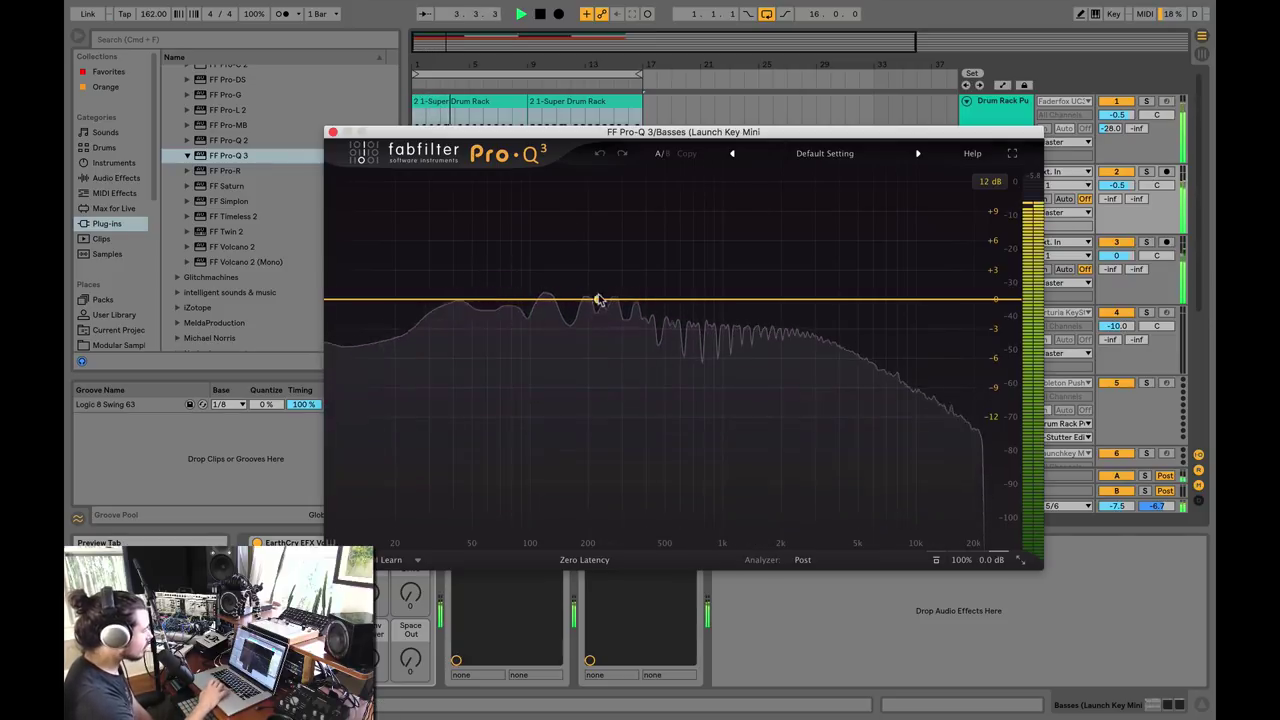
pyautogui.press('space')
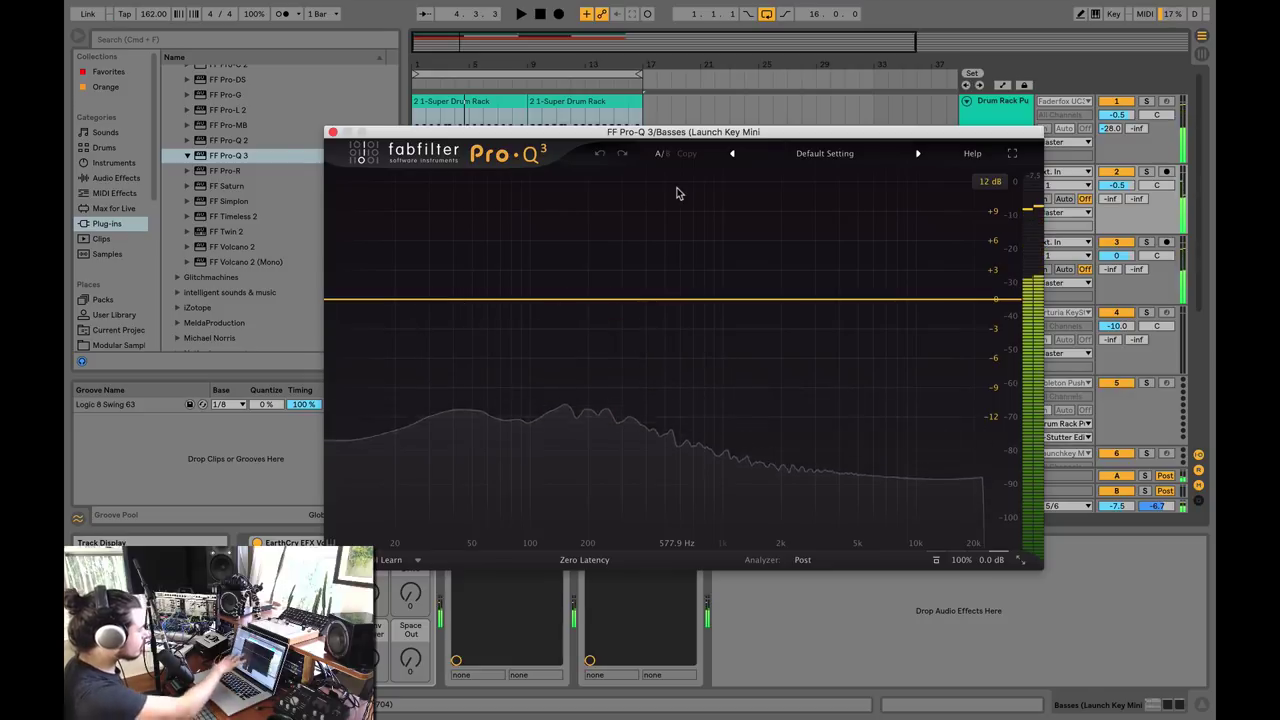
# Reposition the Basses Pro-Q 3 window and restart playback to watch the bass spectrum.
pyautogui.moveTo(639, 133); pyautogui.dragTo(573, 126)
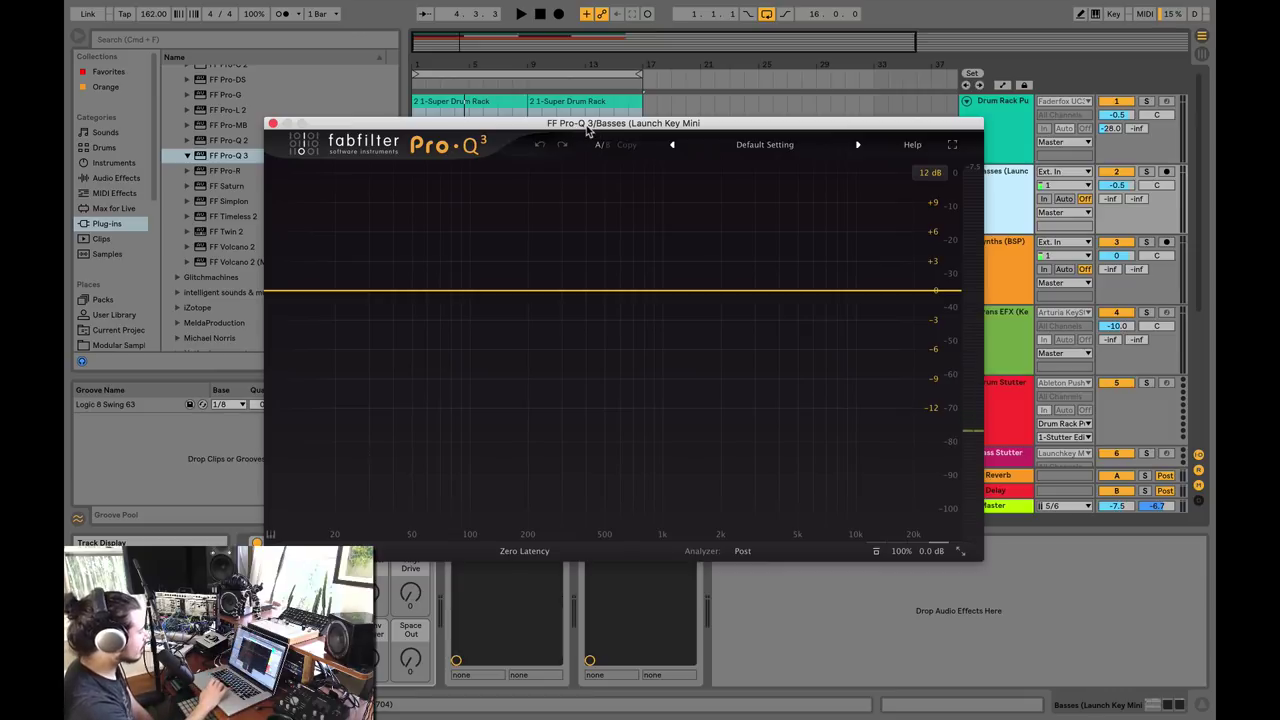
pyautogui.moveTo(581, 128); pyautogui.dragTo(538, 176)
pyautogui.click(1000, 188)
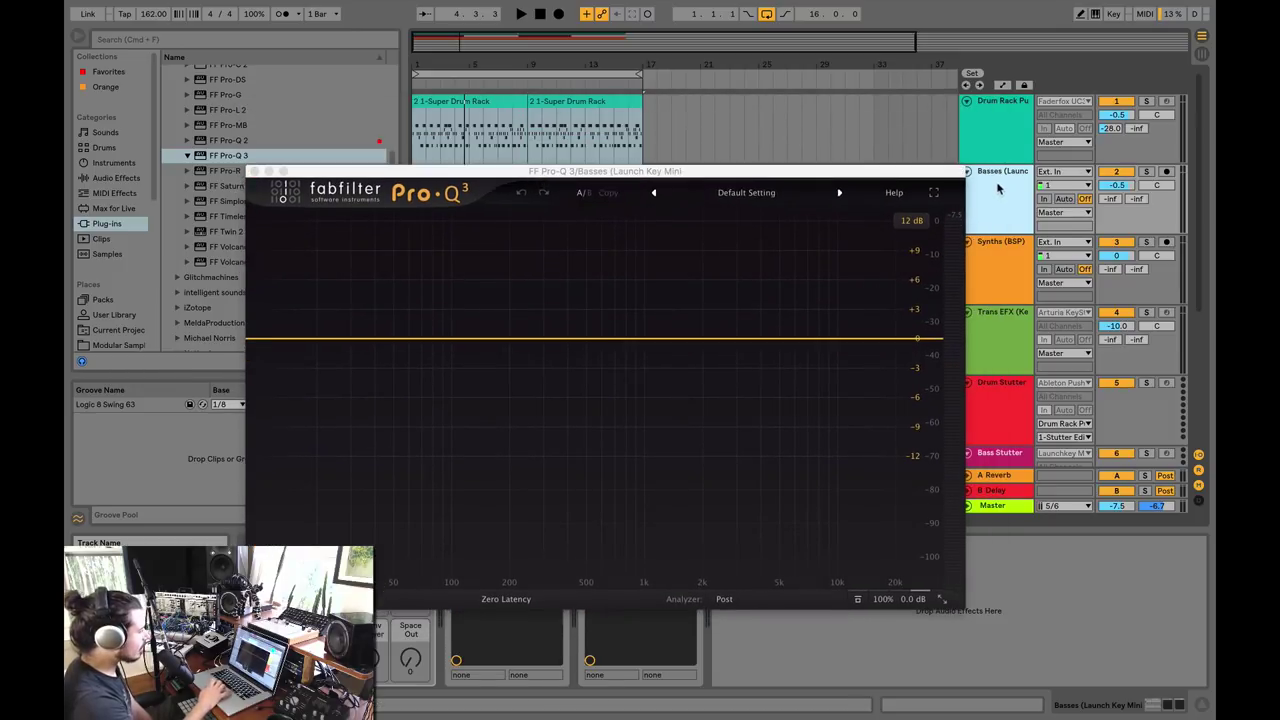
pyautogui.click(612, 176)
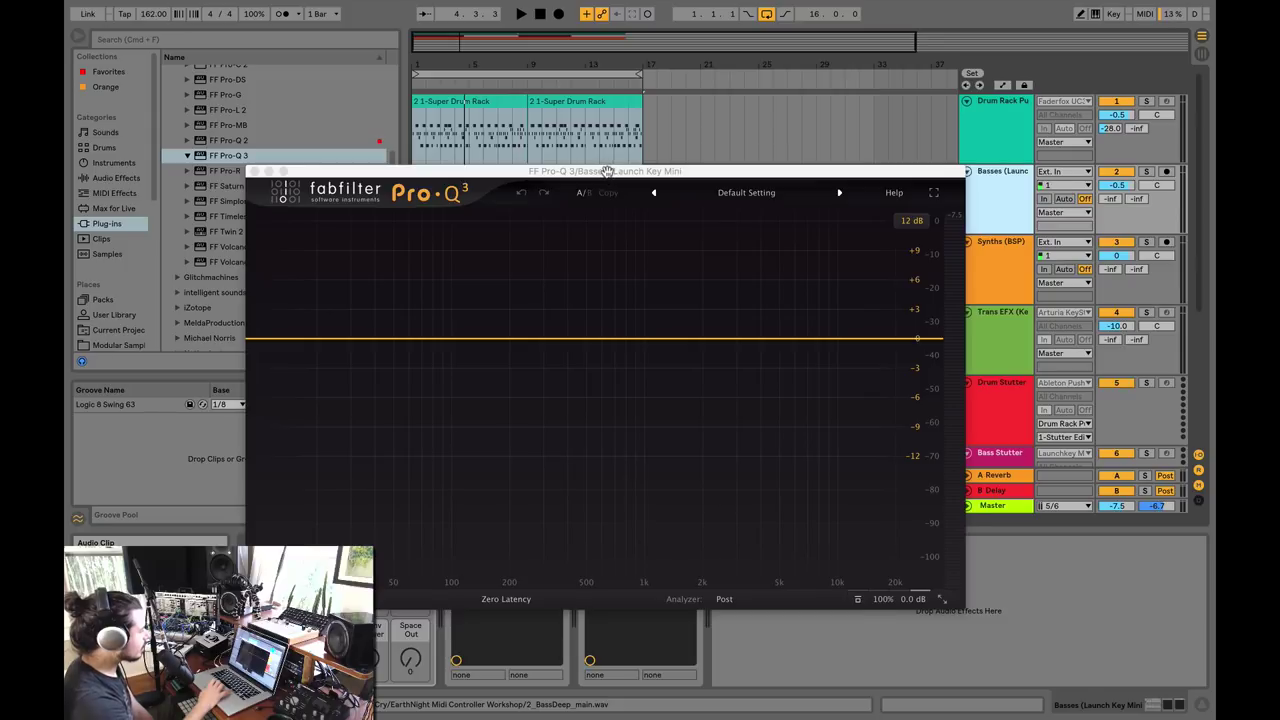
pyautogui.moveTo(607, 172); pyautogui.dragTo(585, 154)
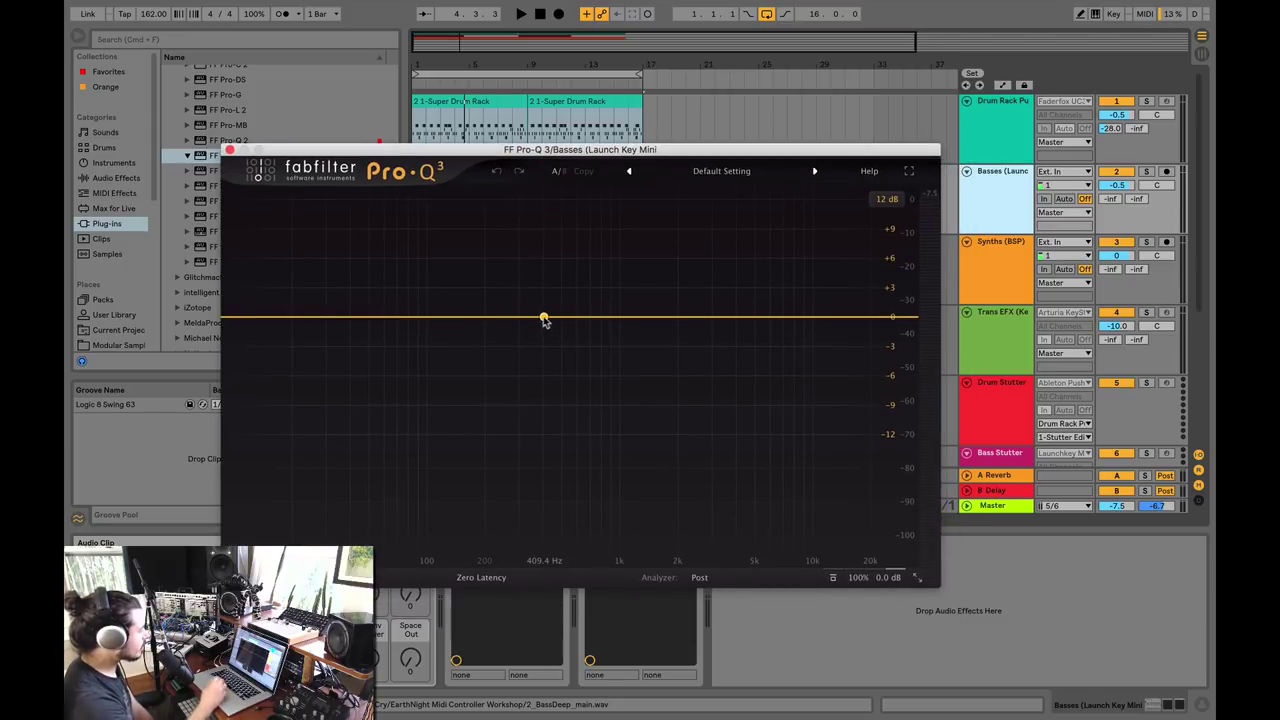
pyautogui.press('space')
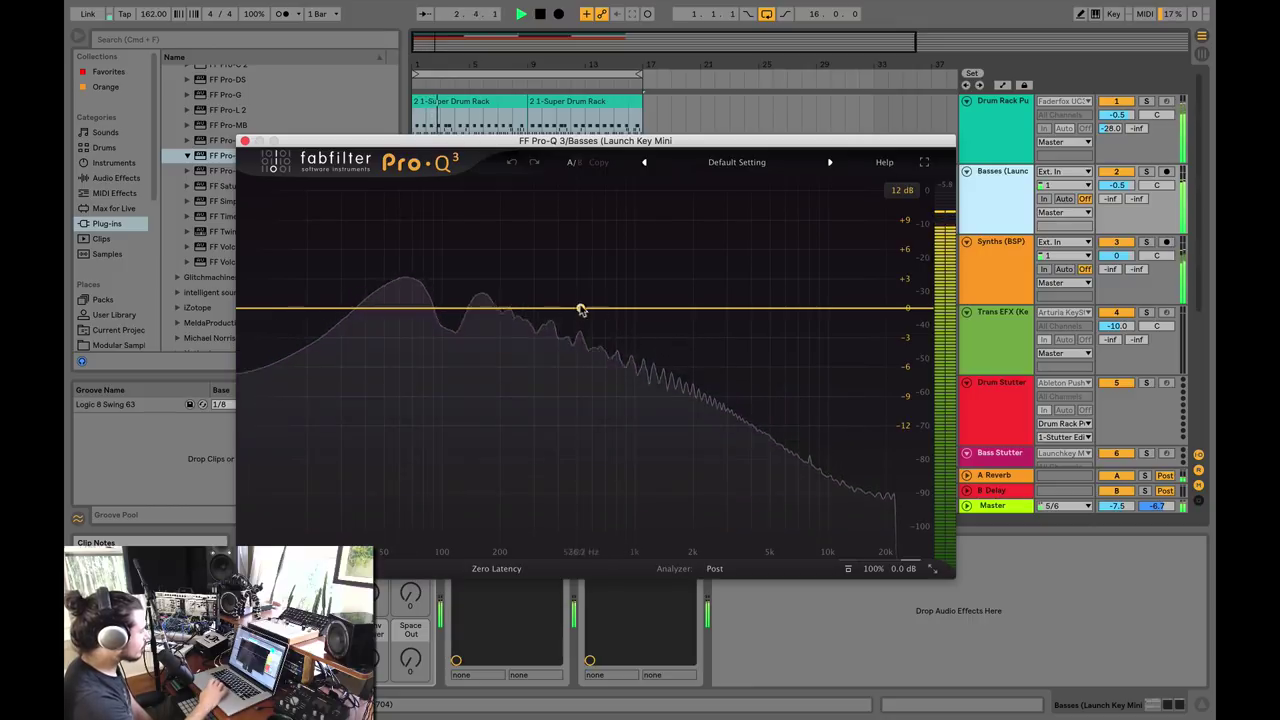
# Try trial bell bands near 576 Hz and +4 dB at 1261 Hz, deleting both.
pyautogui.click(588, 309)
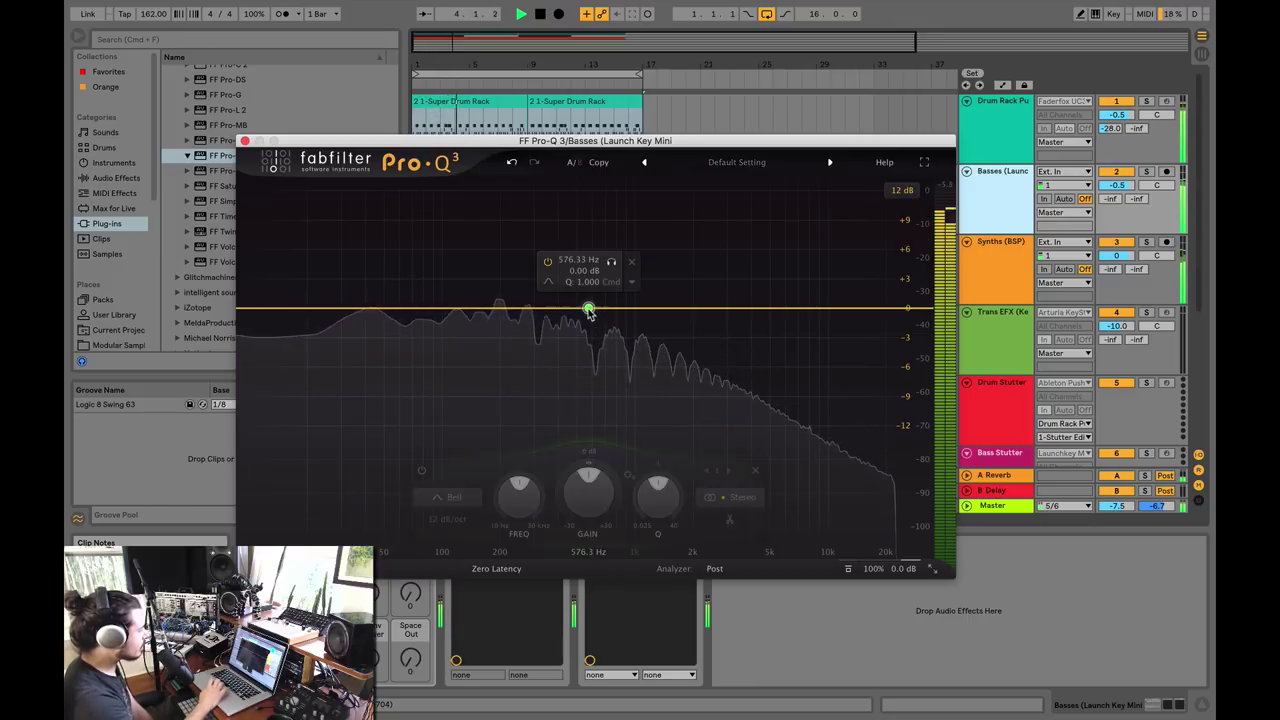
pyautogui.click(631, 261)
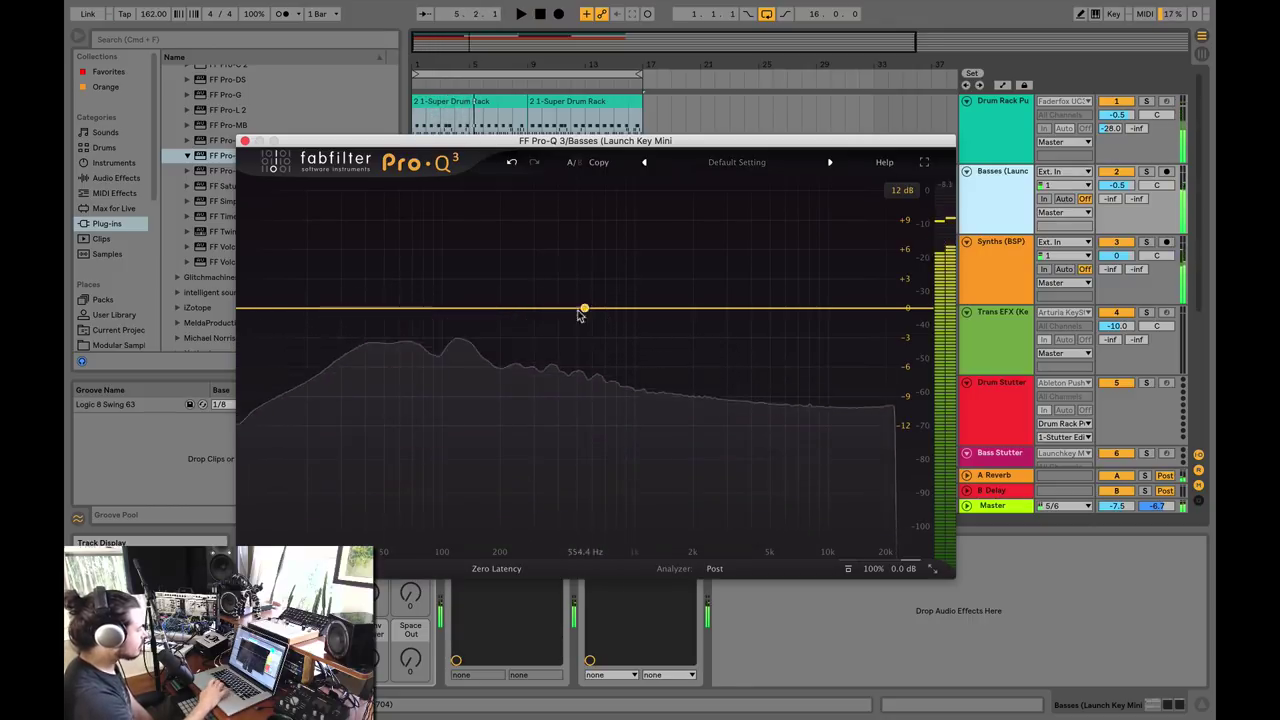
pyautogui.click(620, 306)
pyautogui.moveTo(620, 306)
pyautogui.mouseDown()
pyautogui.moveTo(634, 284)
pyautogui.moveTo(598, 313)
pyautogui.mouseUp()
pyautogui.rightClick(598, 311)
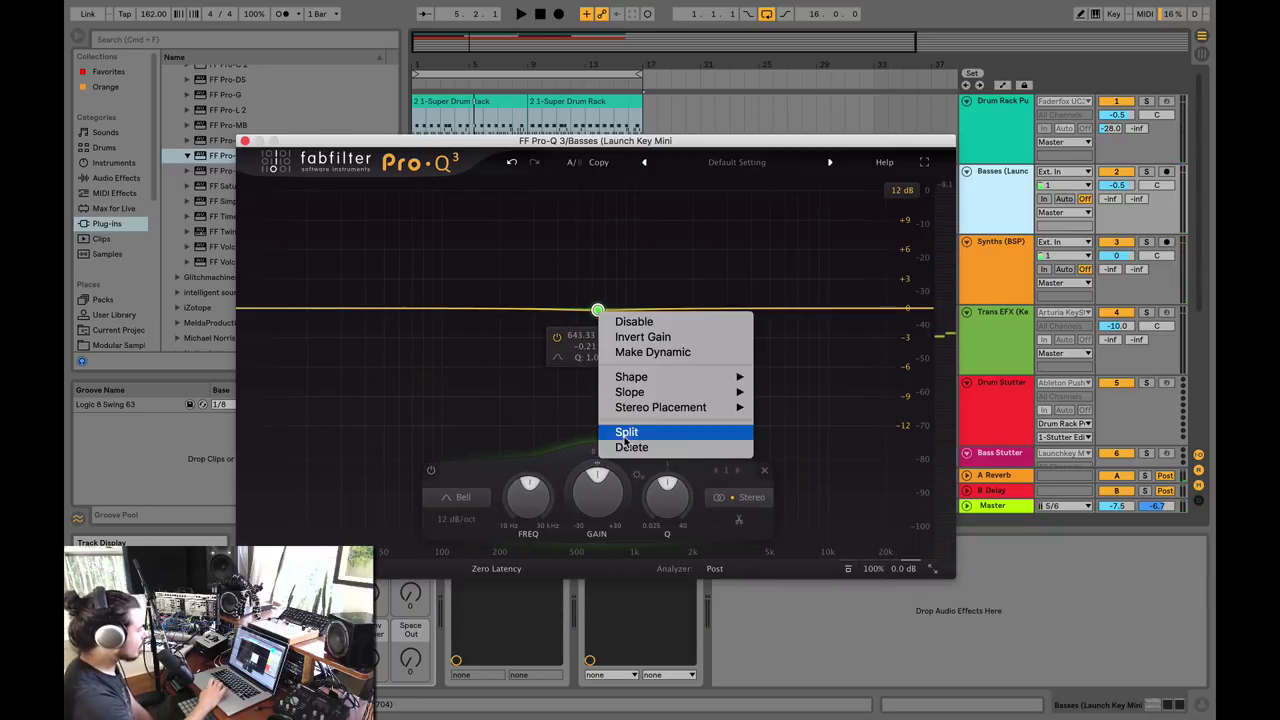
pyautogui.click(628, 446)
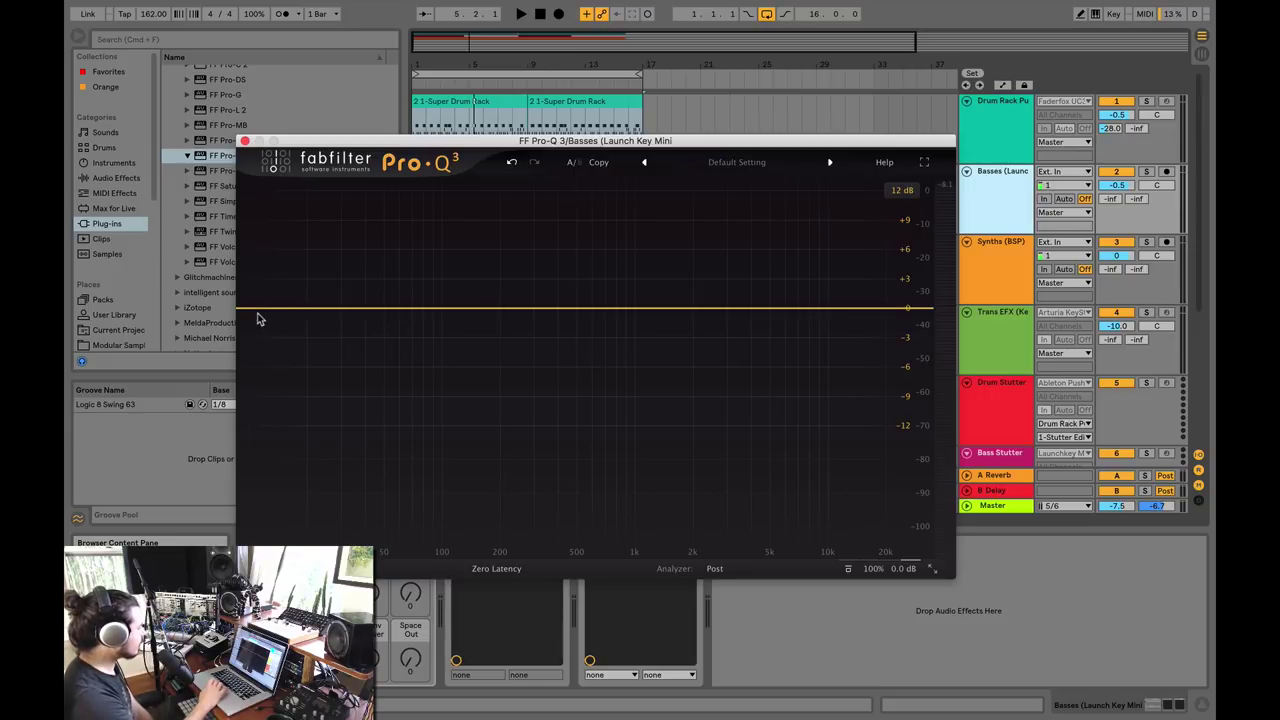
# Add trial low-cut and high-cut bands, then delete both to flatten the curve.
pyautogui.moveTo(292, 307); pyautogui.dragTo(283, 303)
pyautogui.moveTo(924, 318); pyautogui.dragTo(894, 300)
pyautogui.rightClick(897, 302)
pyautogui.click(937, 439)
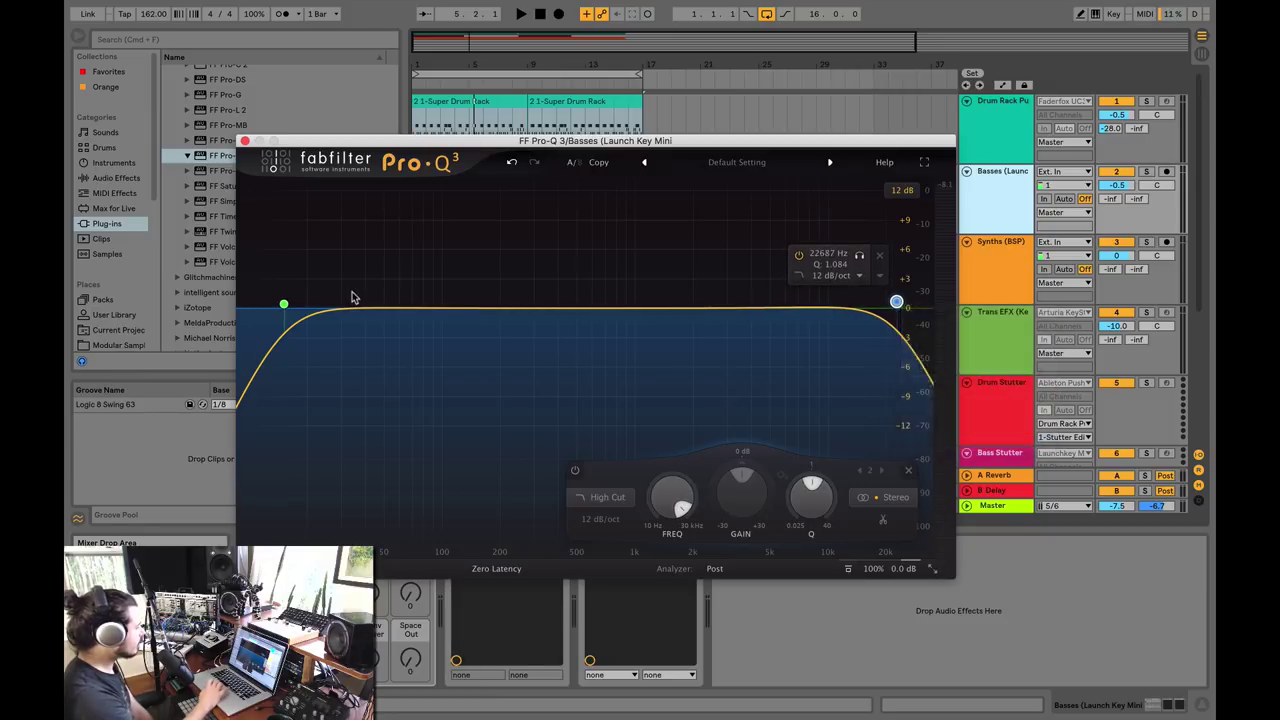
pyautogui.rightClick(284, 303)
pyautogui.click(338, 451)
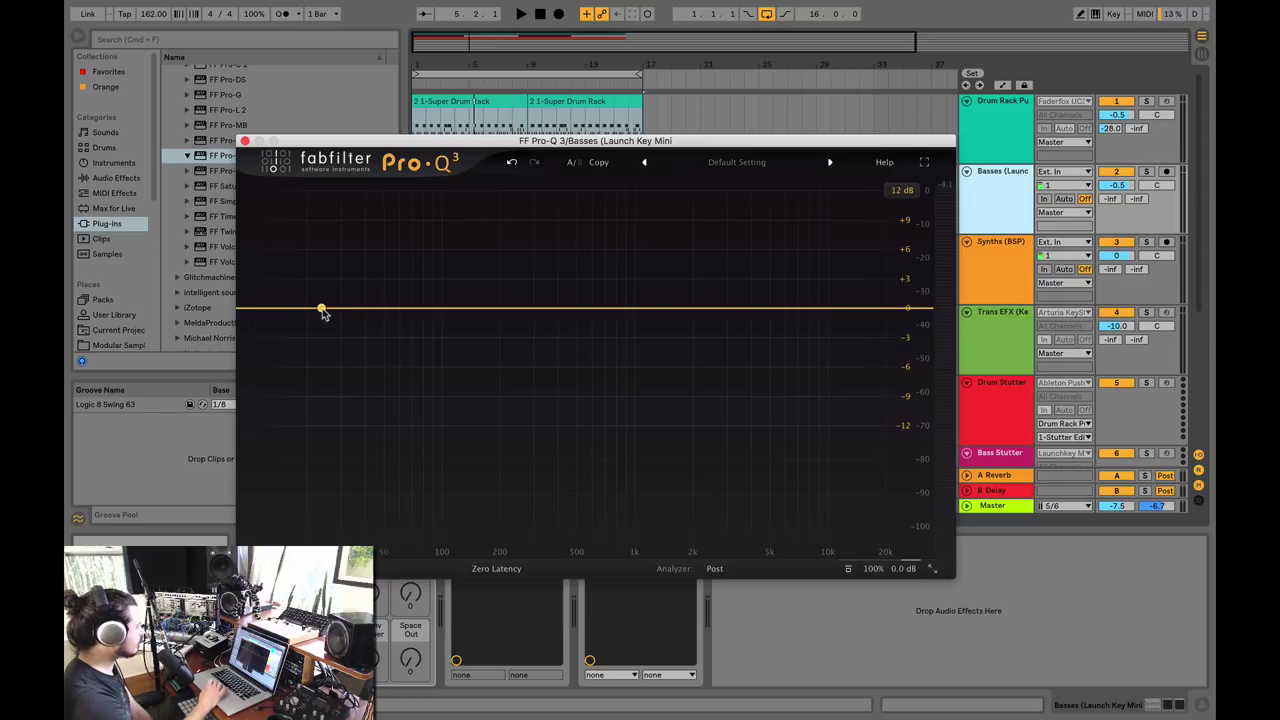
# Add a -3.75 dB low shelf near 83 Hz and a high shelf, then delete both.
pyautogui.moveTo(322, 309); pyautogui.dragTo(432, 353)
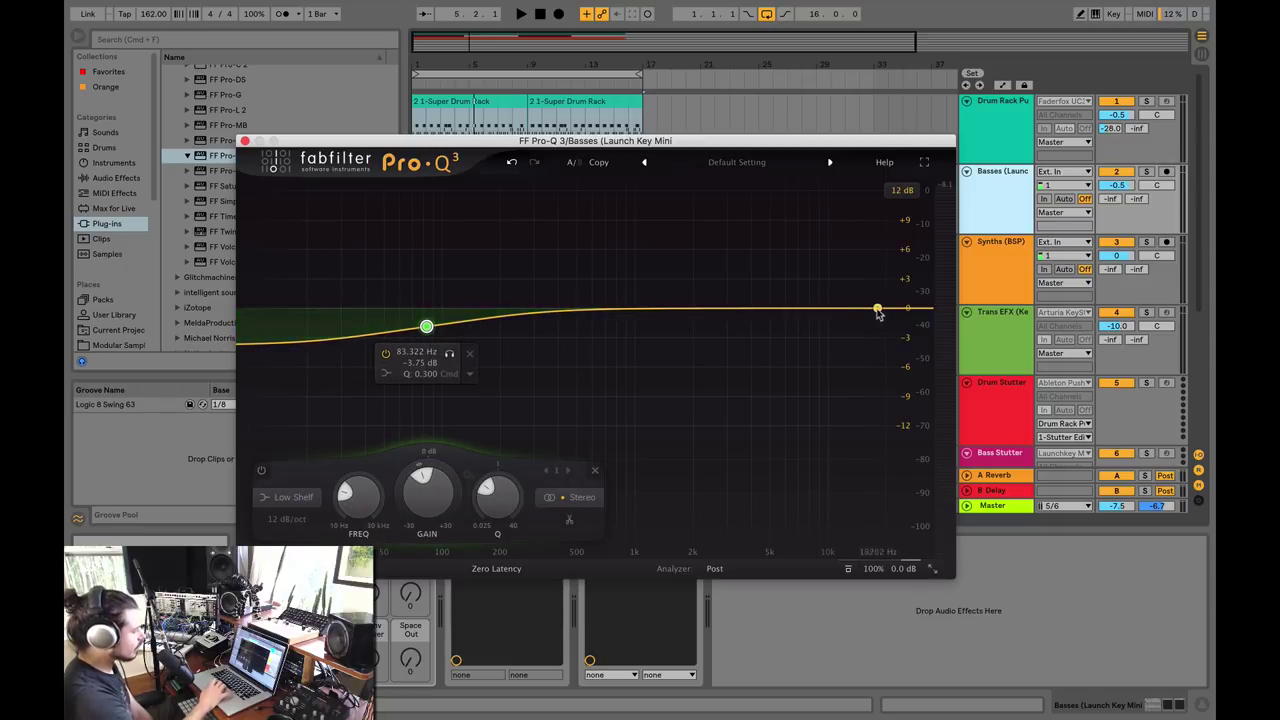
pyautogui.moveTo(860, 309); pyautogui.dragTo(789, 321)
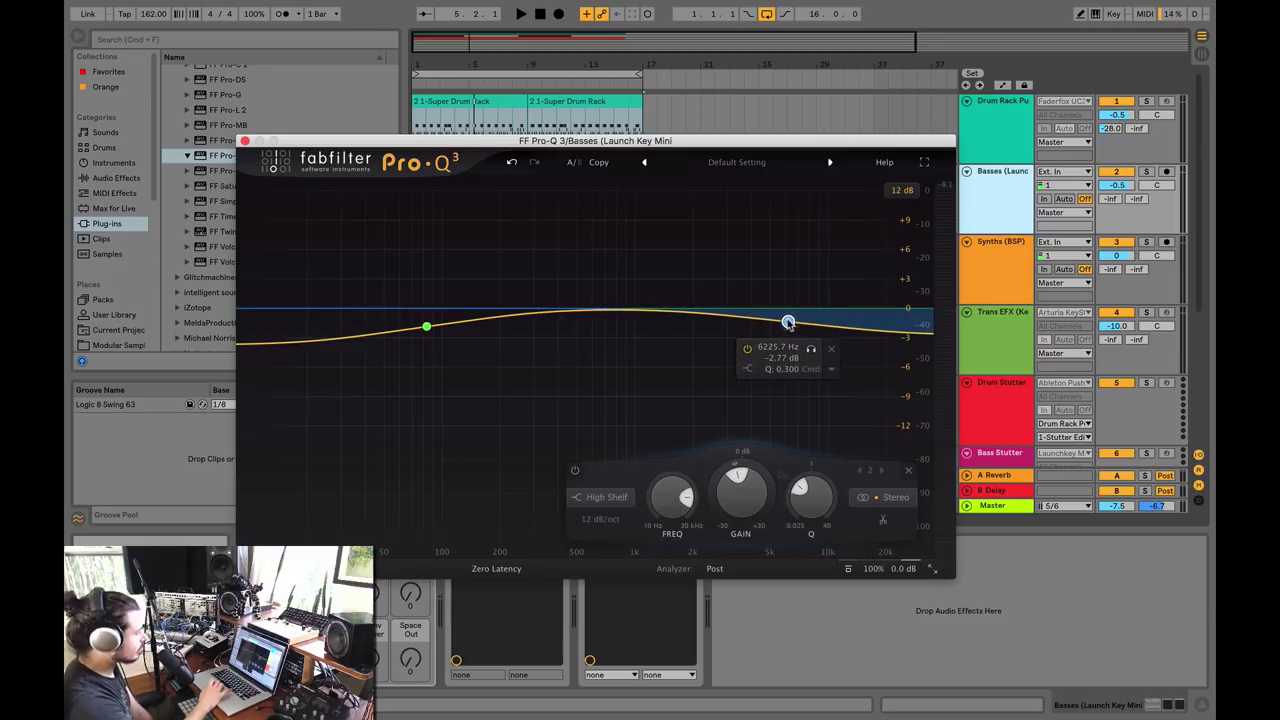
pyautogui.rightClick(788, 321)
pyautogui.click(820, 457)
pyautogui.rightClick(427, 327)
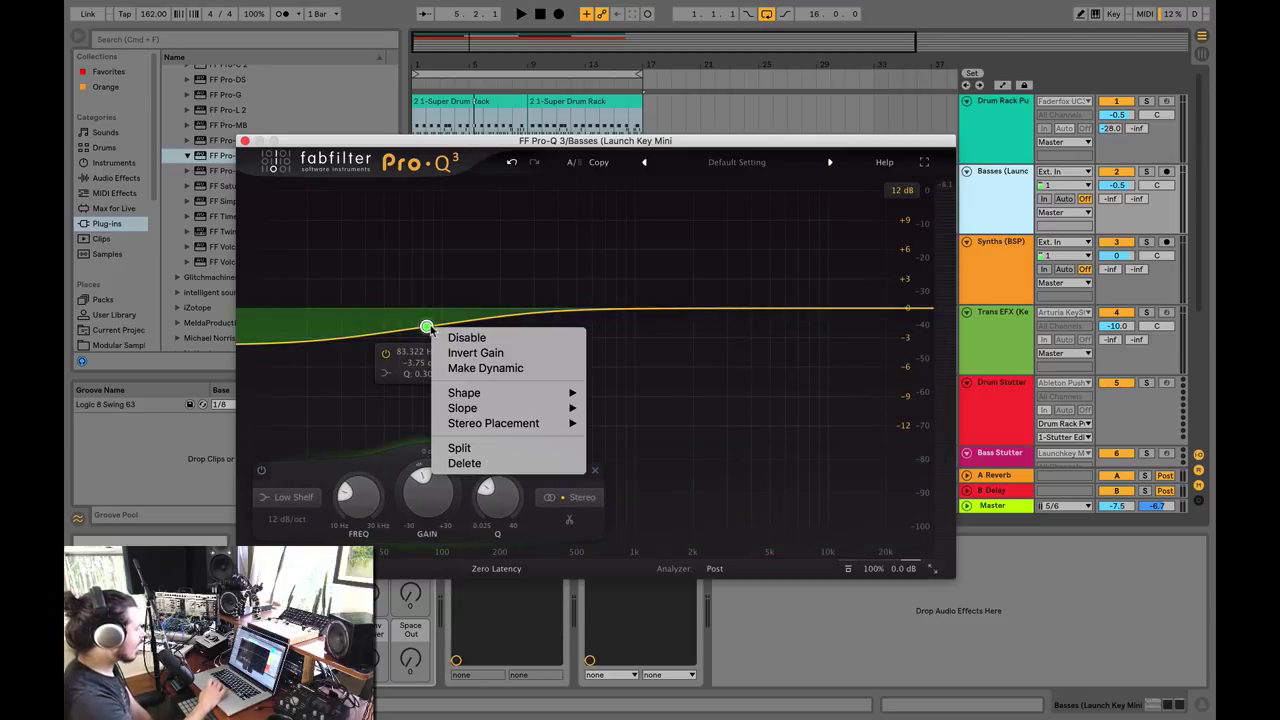
pyautogui.click(455, 466)
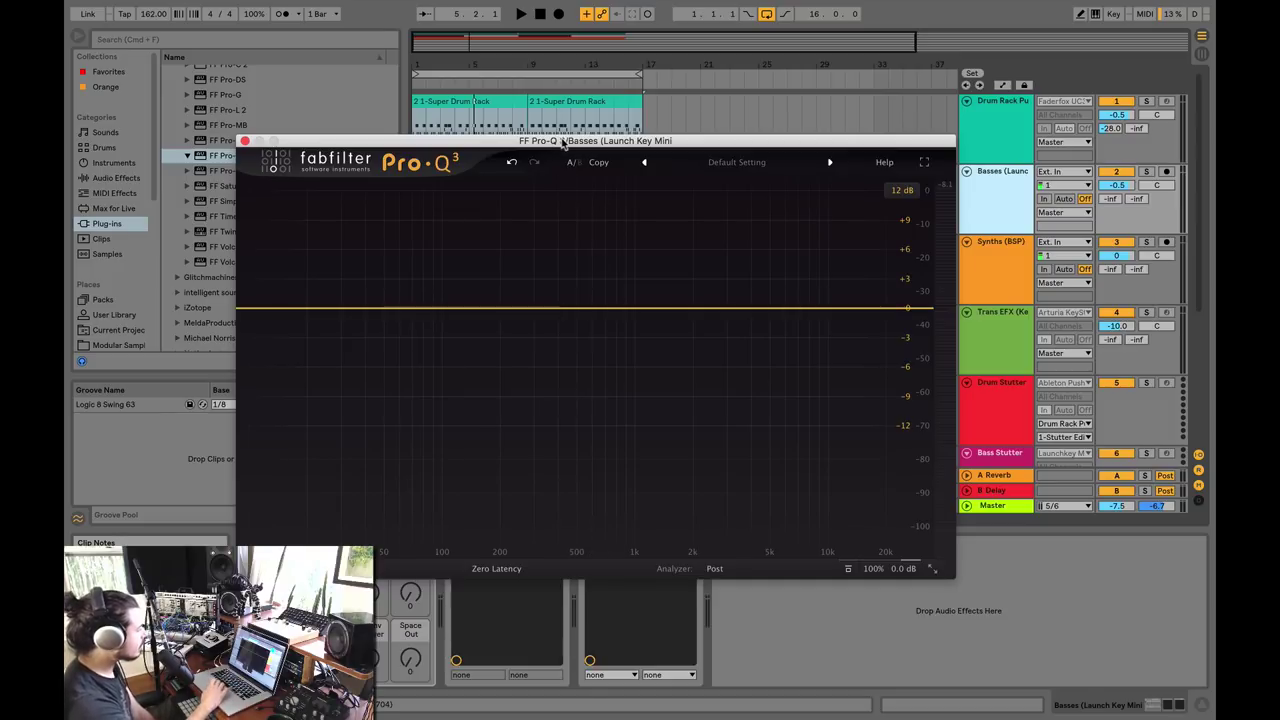
# Position the Basses Pro-Q 3 window and bring up the analyzer's external spectrum source list.
pyautogui.moveTo(563, 143); pyautogui.dragTo(549, 125)
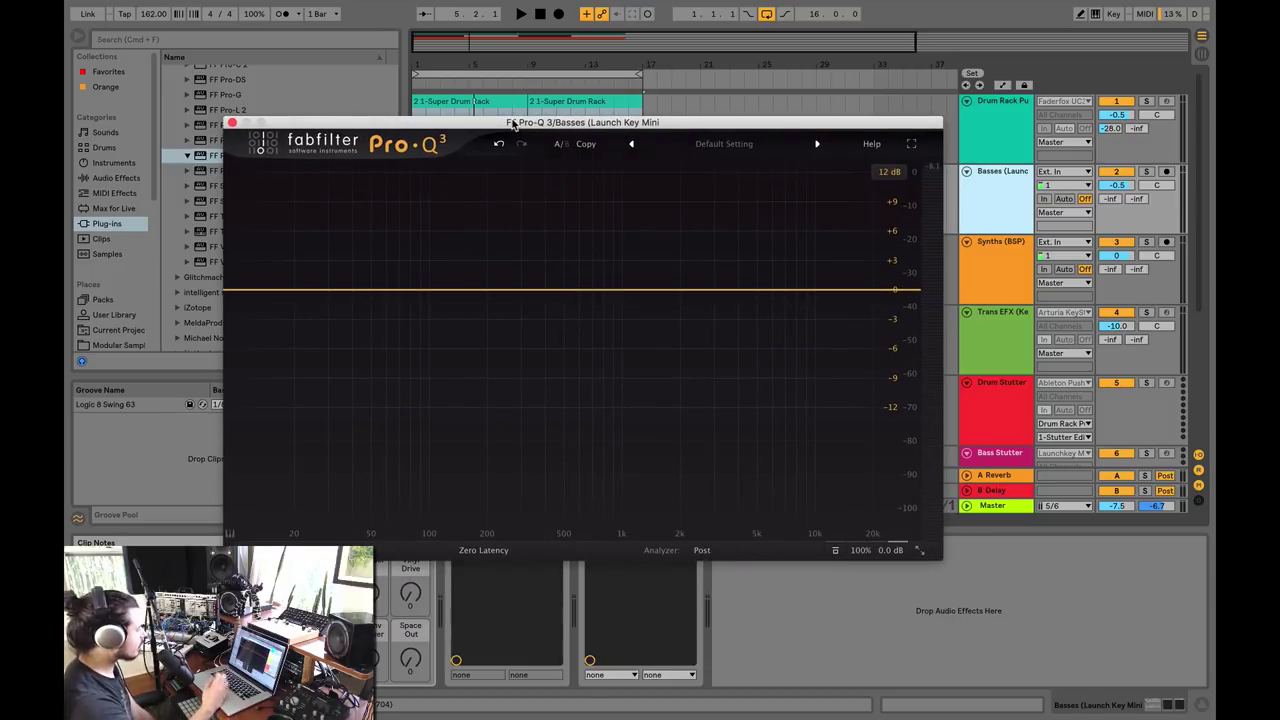
pyautogui.moveTo(537, 120); pyautogui.dragTo(538, 169)
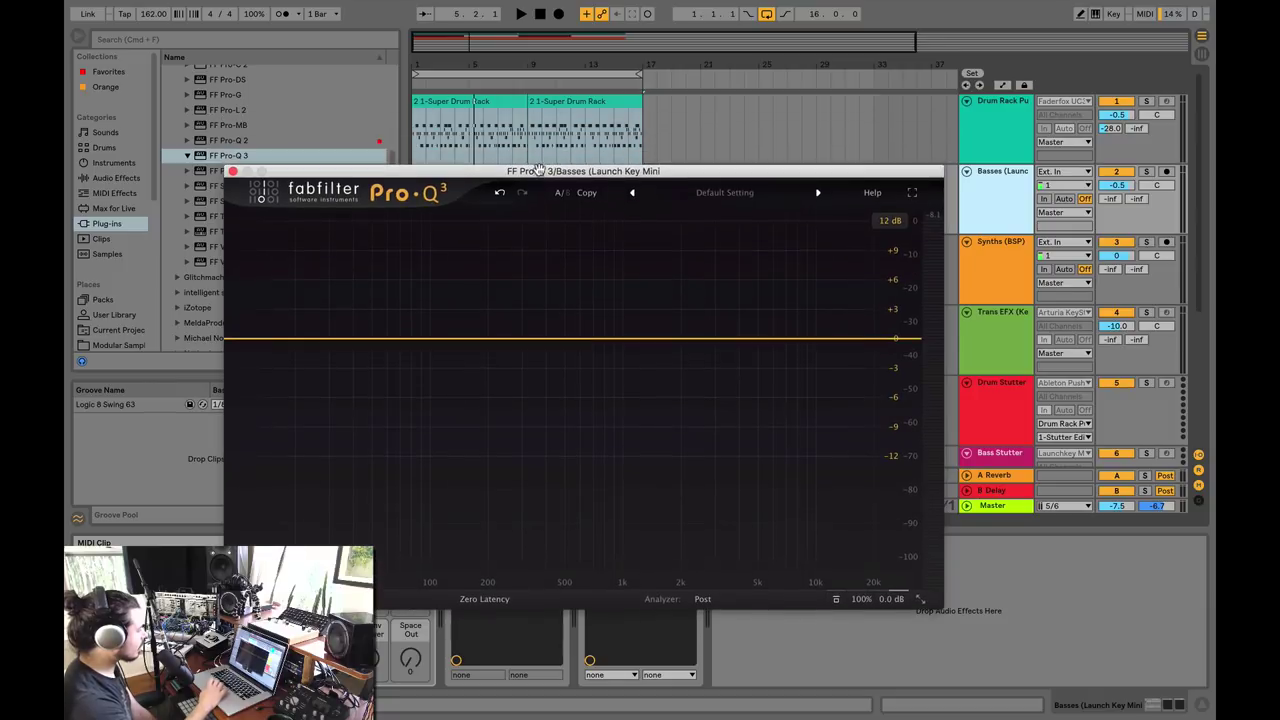
pyautogui.click(712, 599)
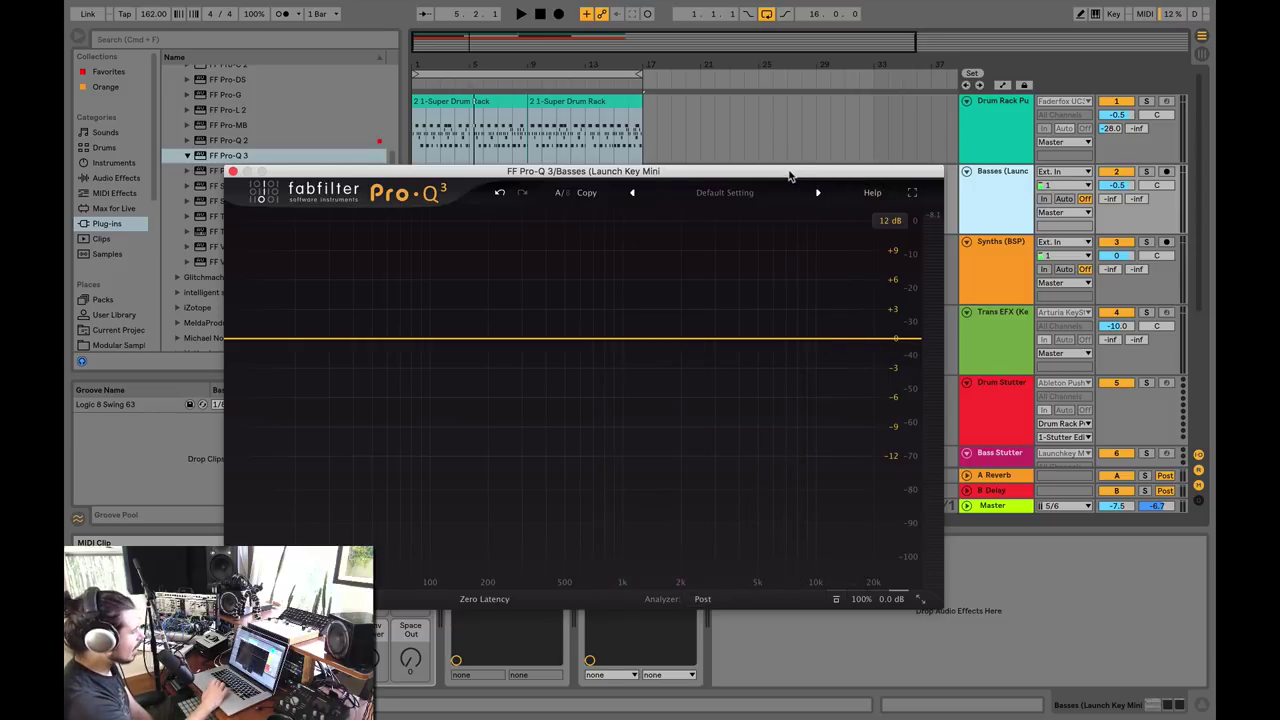
pyautogui.moveTo(789, 176); pyautogui.dragTo(741, 112)
pyautogui.click(654, 537)
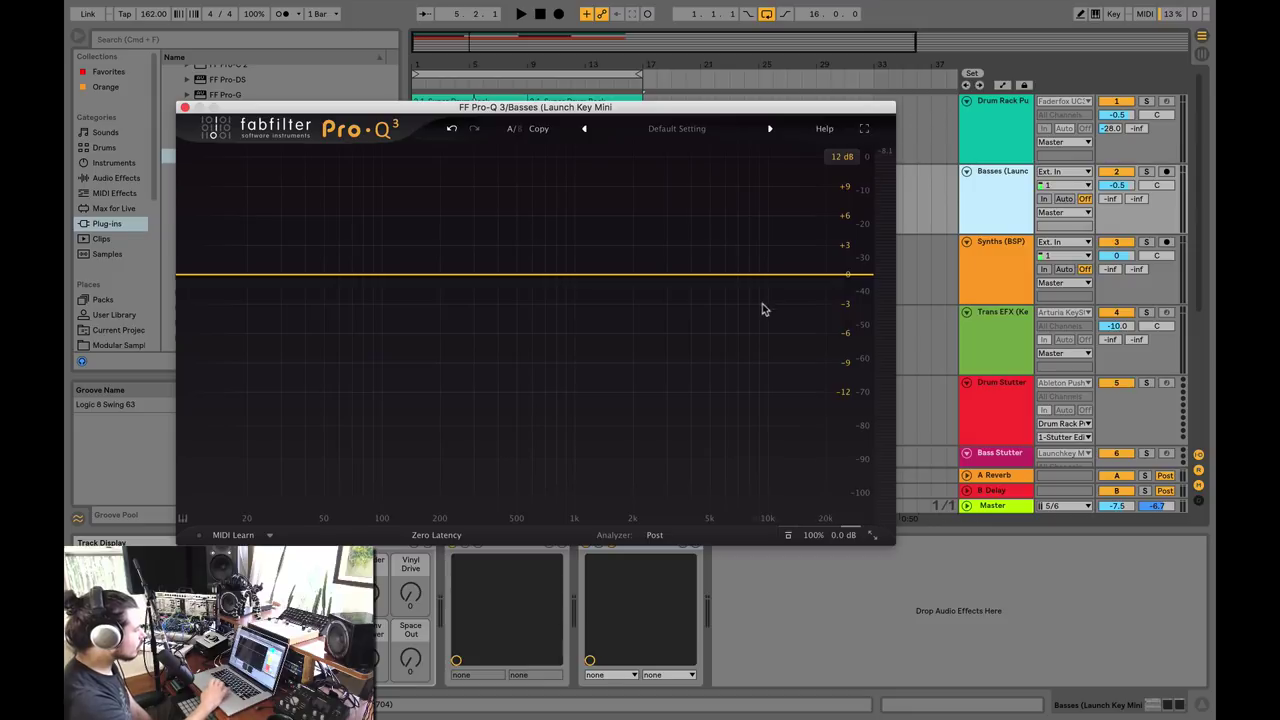
pyautogui.moveTo(655, 537)
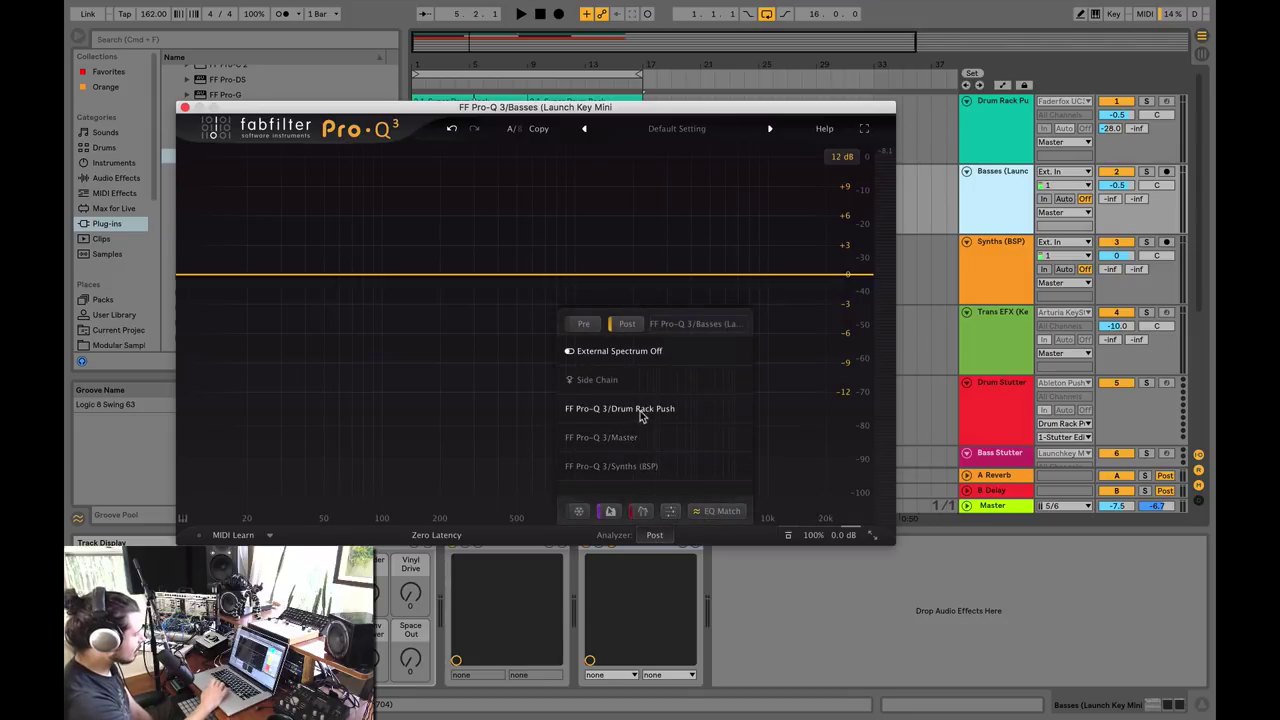
pyautogui.moveTo(631, 442)
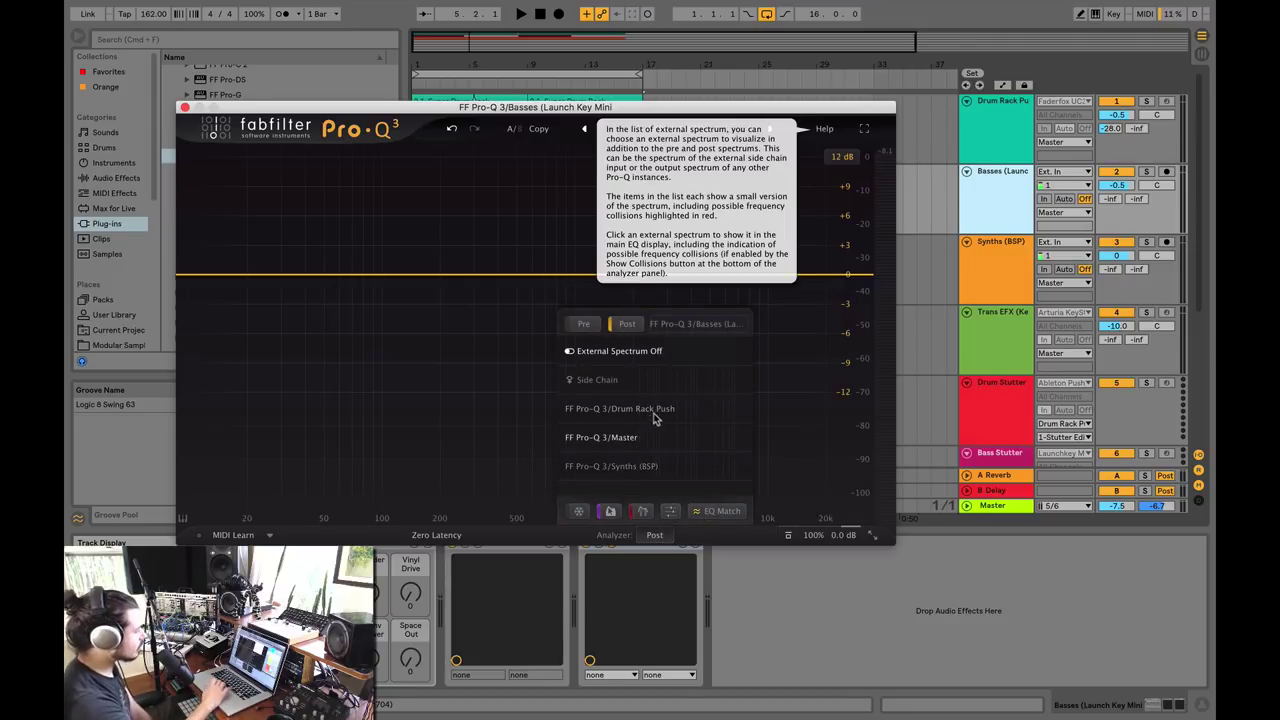
pyautogui.click(995, 183)
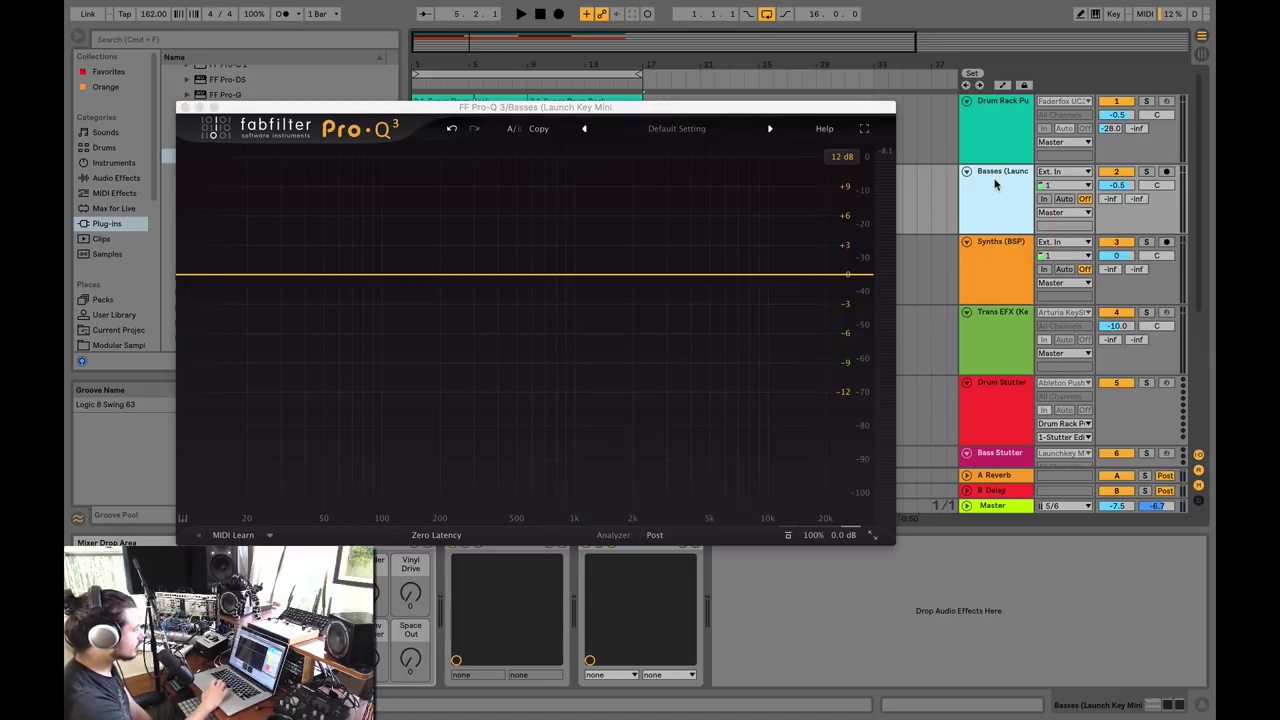
pyautogui.click(645, 534)
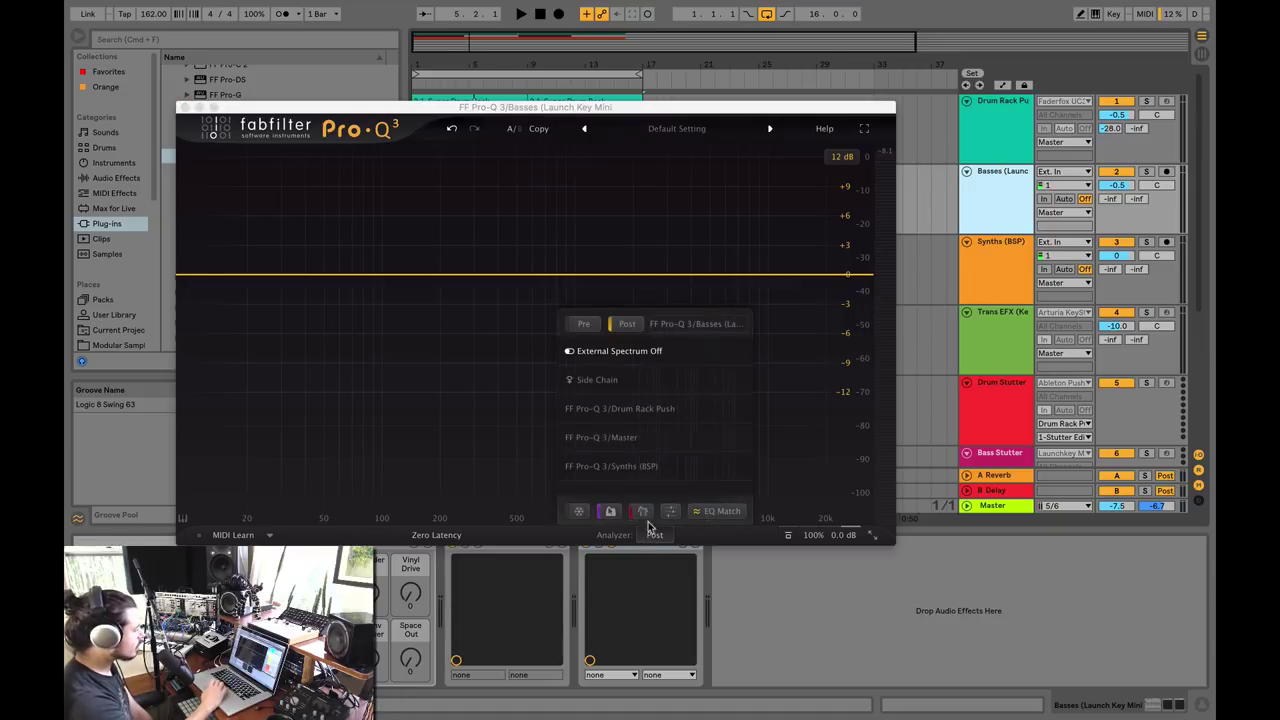
# Overlay the Synths (BSP) spectrum in the Basses Pro-Q 3 analyzer.
pyautogui.click(627, 468)
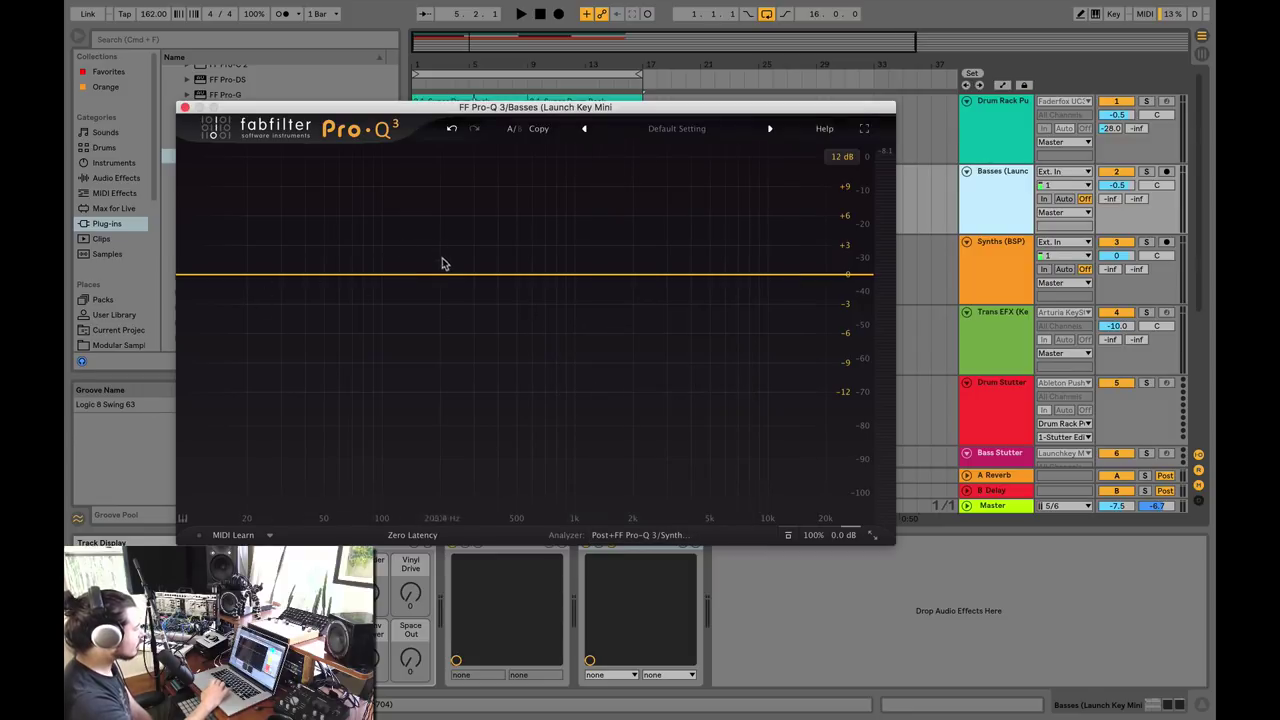
pyautogui.click(998, 268)
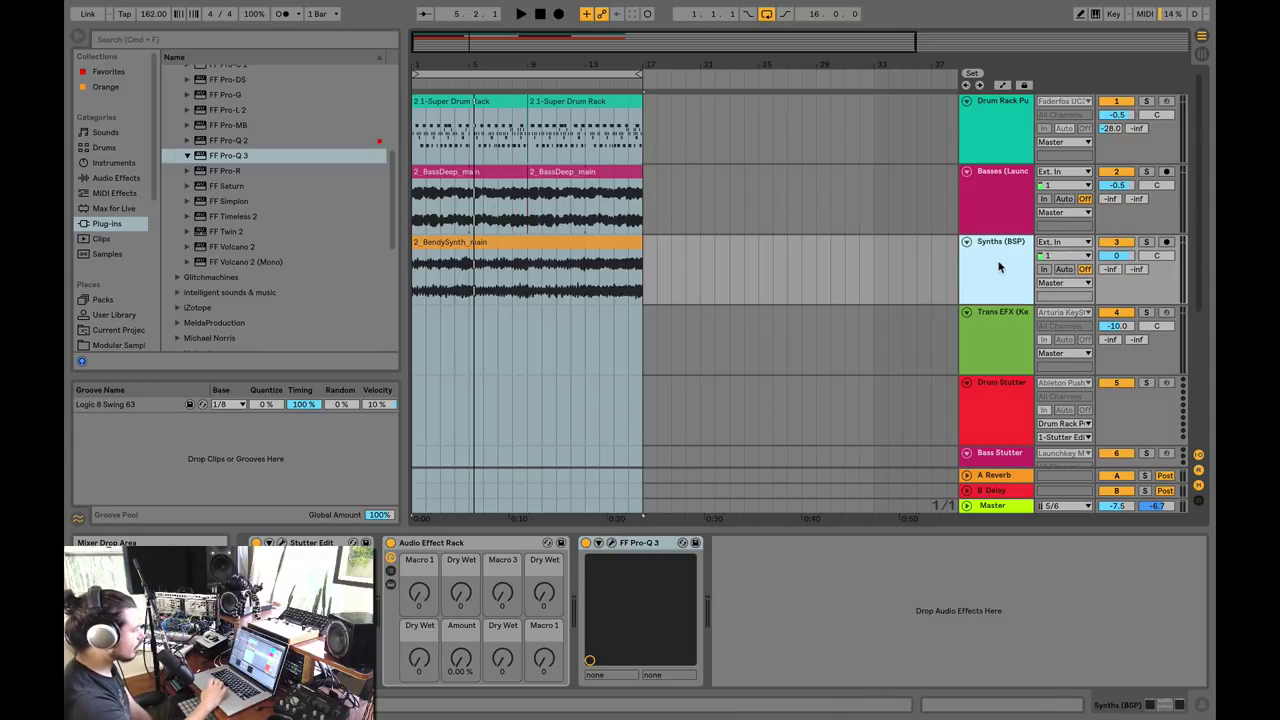
pyautogui.click(1000, 180)
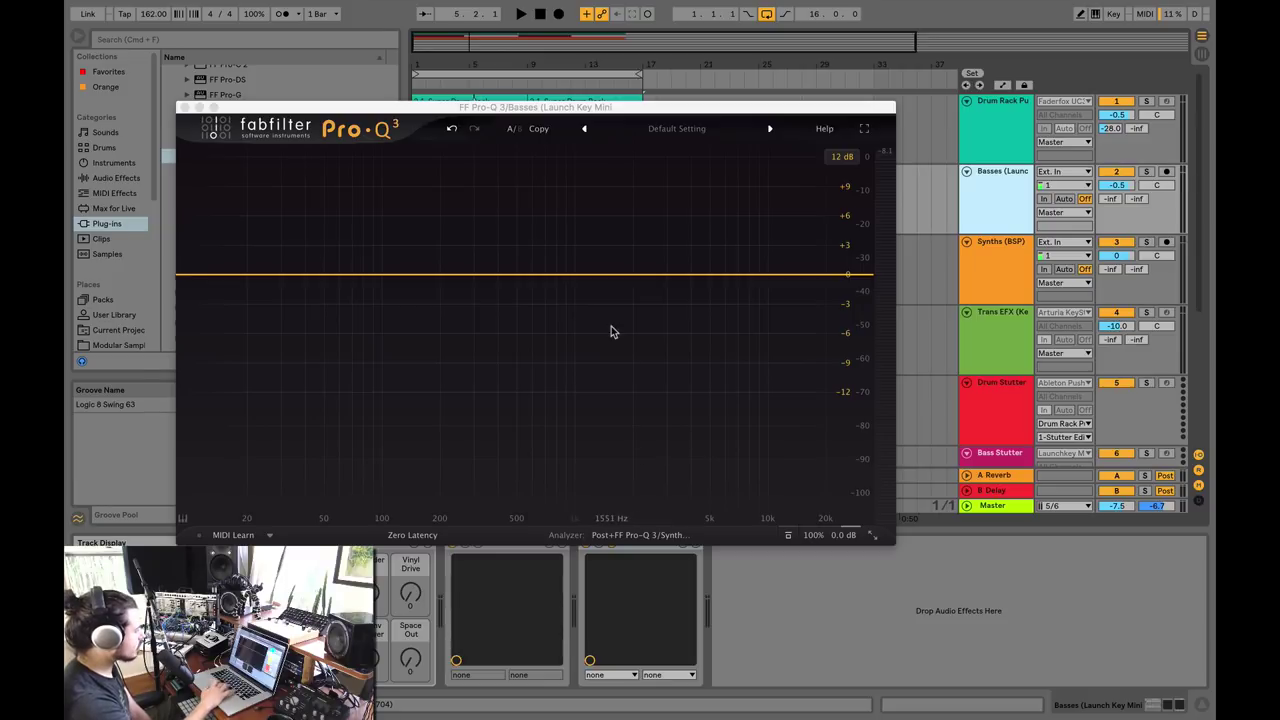
# Play the arrangement twice to compare Basses and Synths spectra, ending back in the Basses EQ.
pyautogui.press('space')
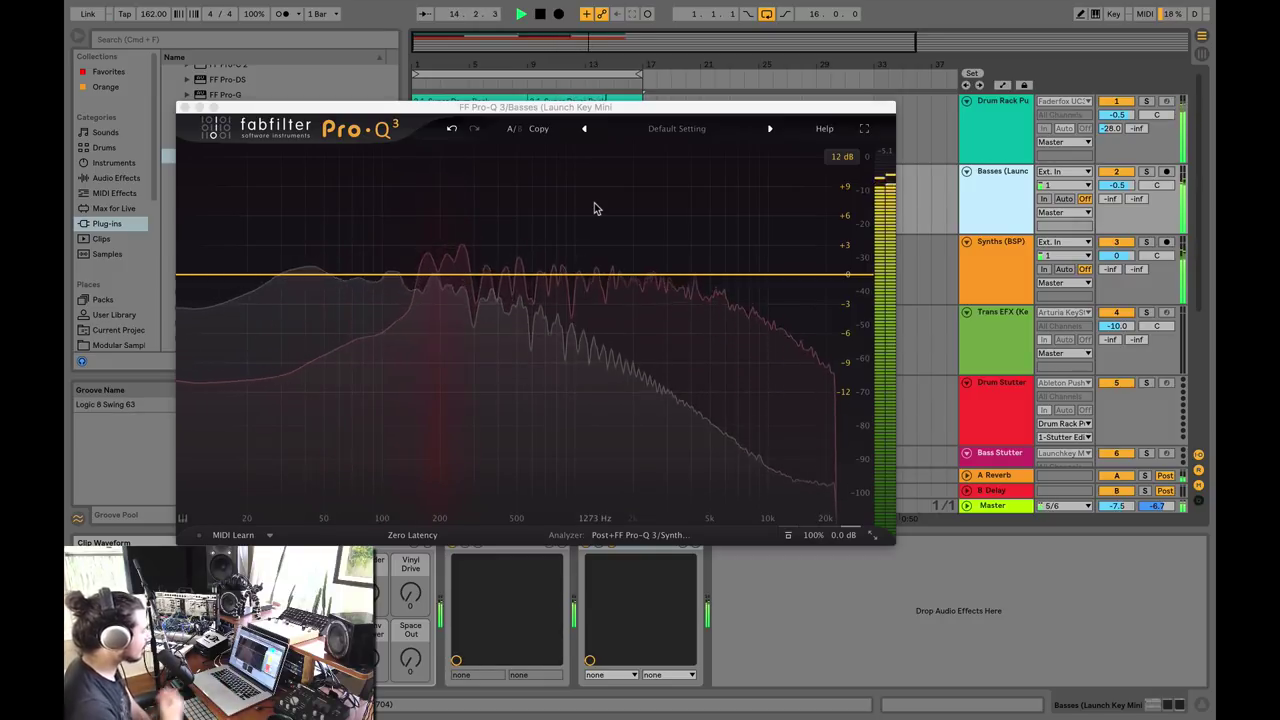
pyautogui.press('space')
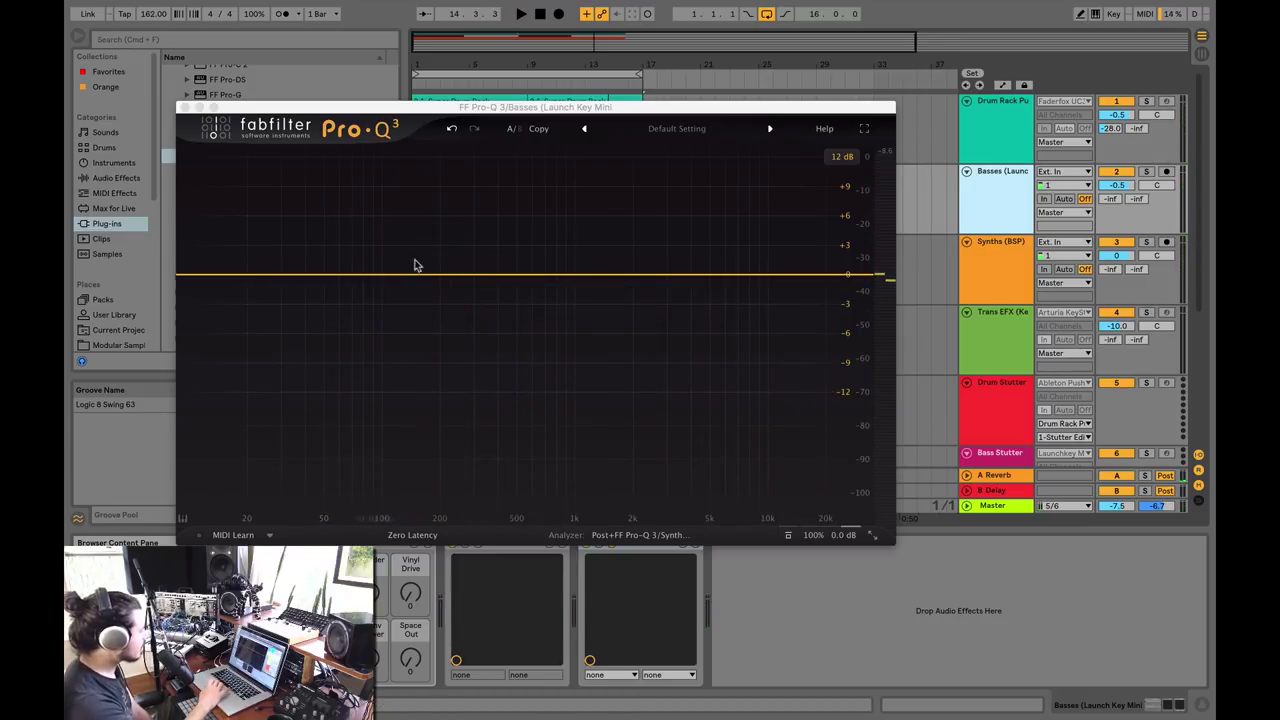
pyautogui.press('space')
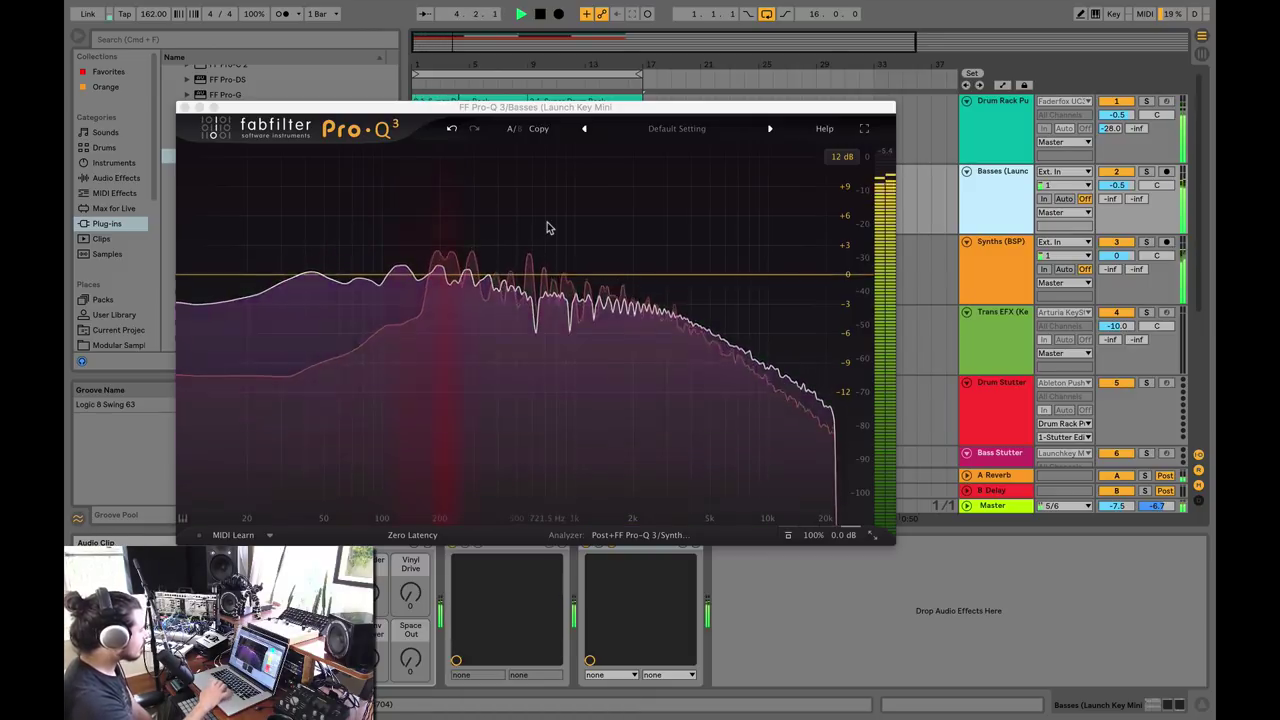
pyautogui.press('space')
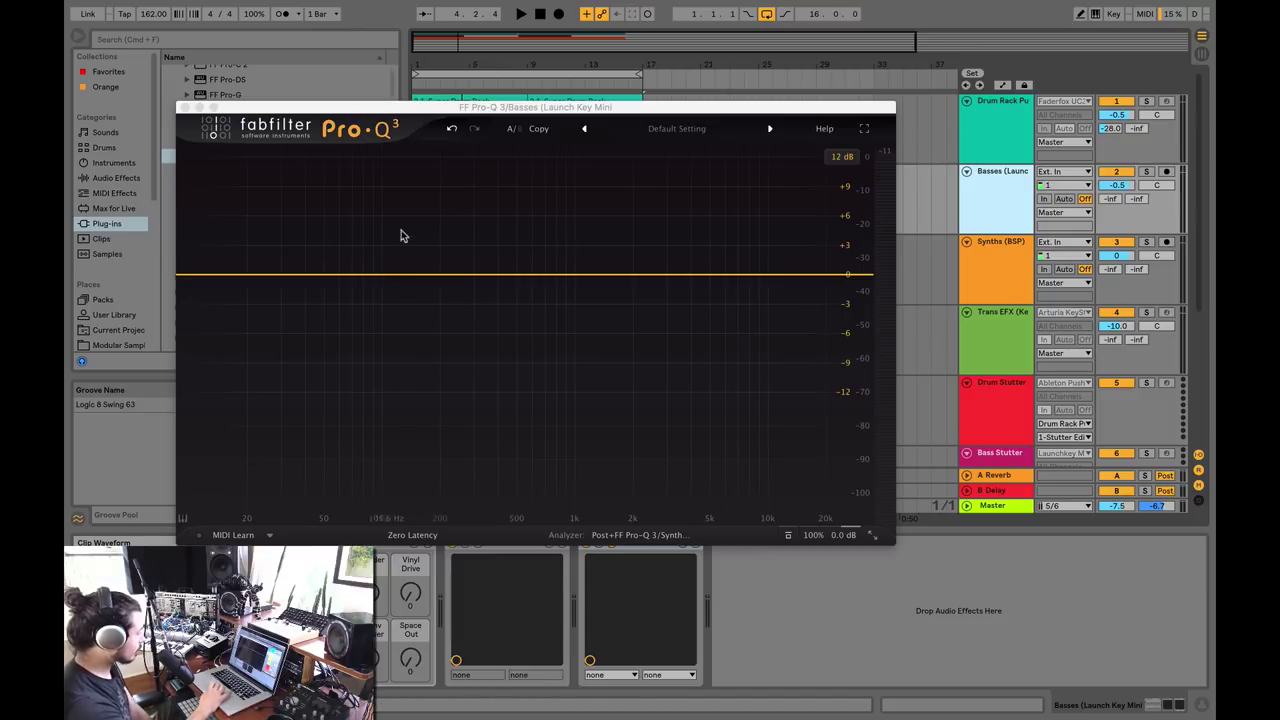
pyautogui.click(995, 260)
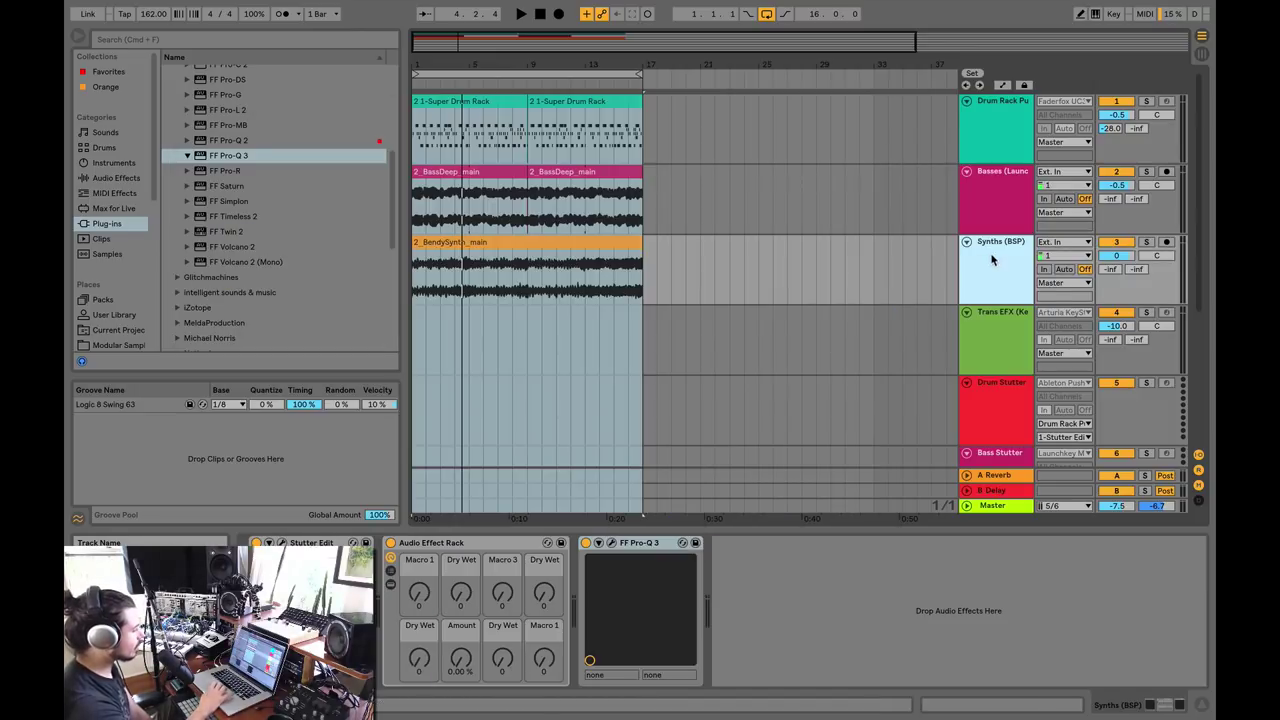
pyautogui.click(966, 210)
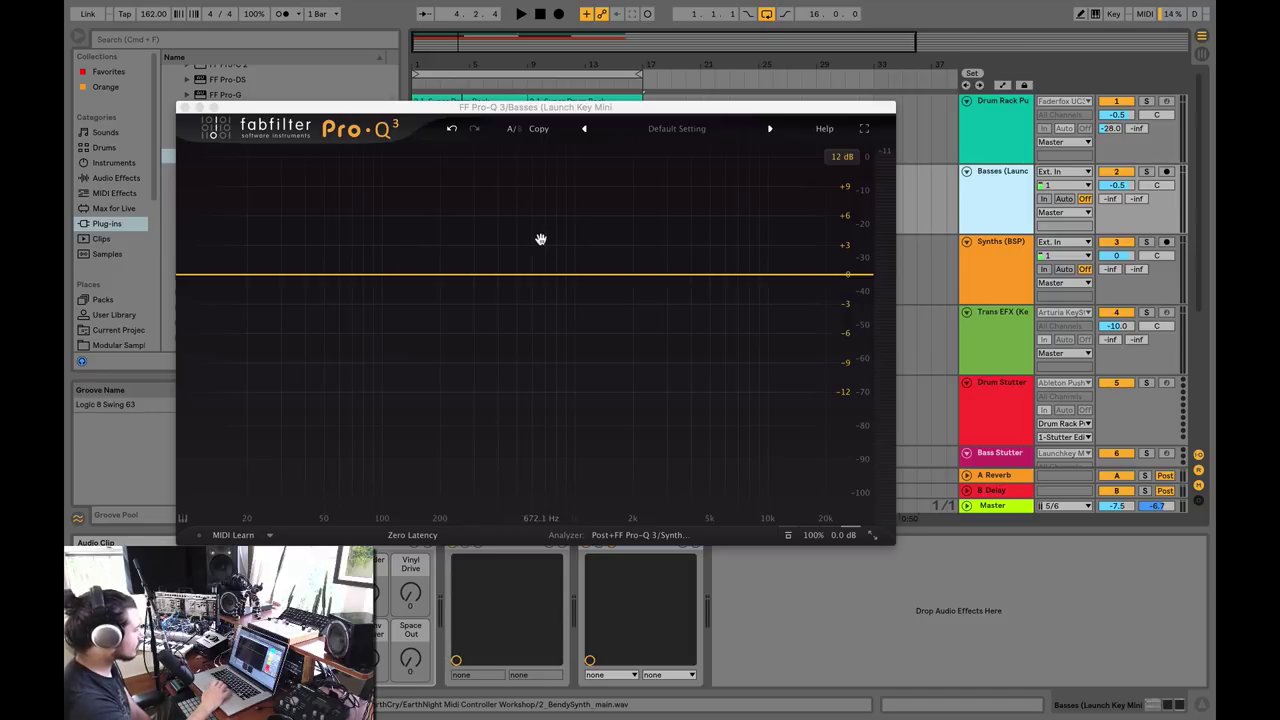
# During playback, add a Basses bell cut of about -3.6 dB near 200 Hz.
pyautogui.press('space')
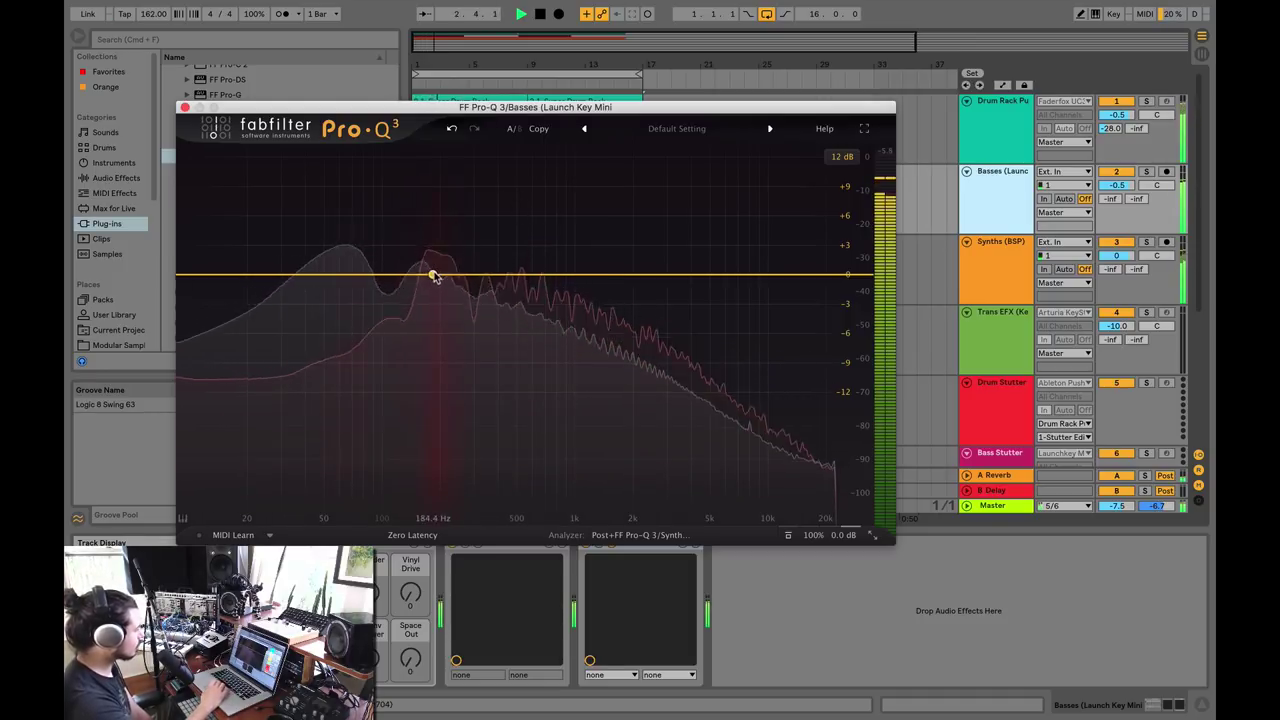
pyautogui.moveTo(440, 276); pyautogui.dragTo(440, 277)
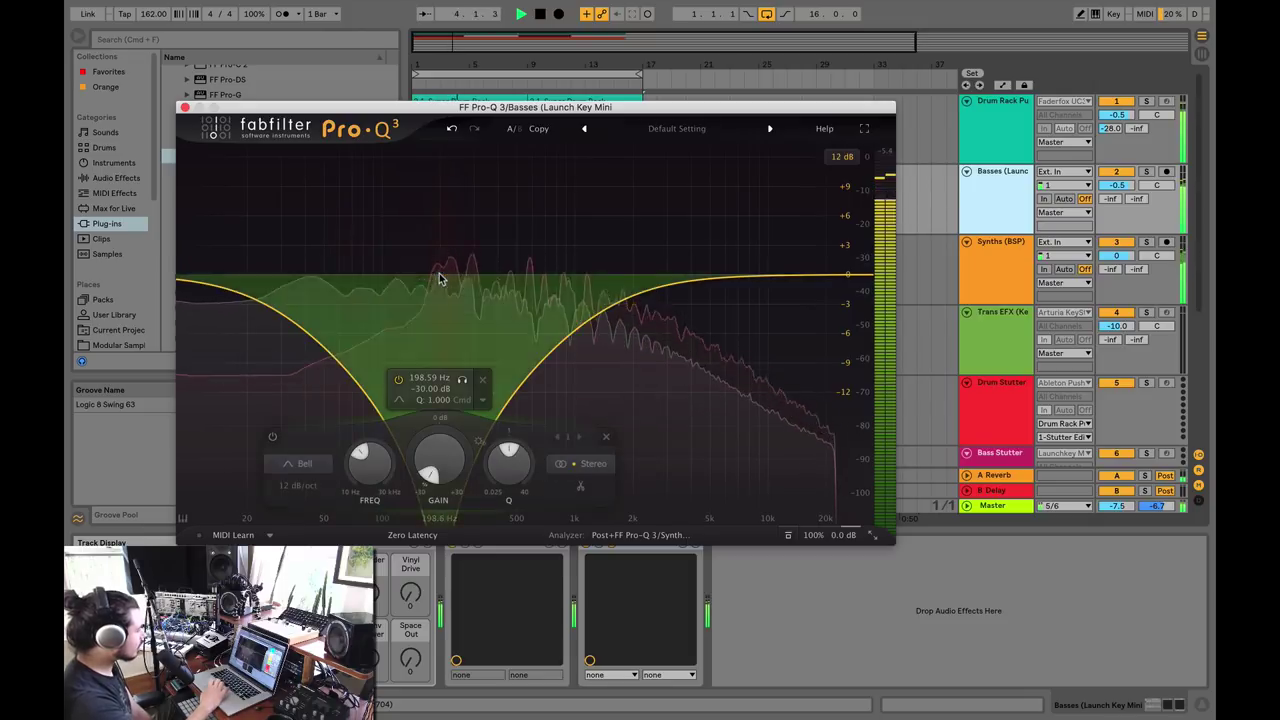
pyautogui.moveTo(440, 420); pyautogui.dragTo(440, 309)
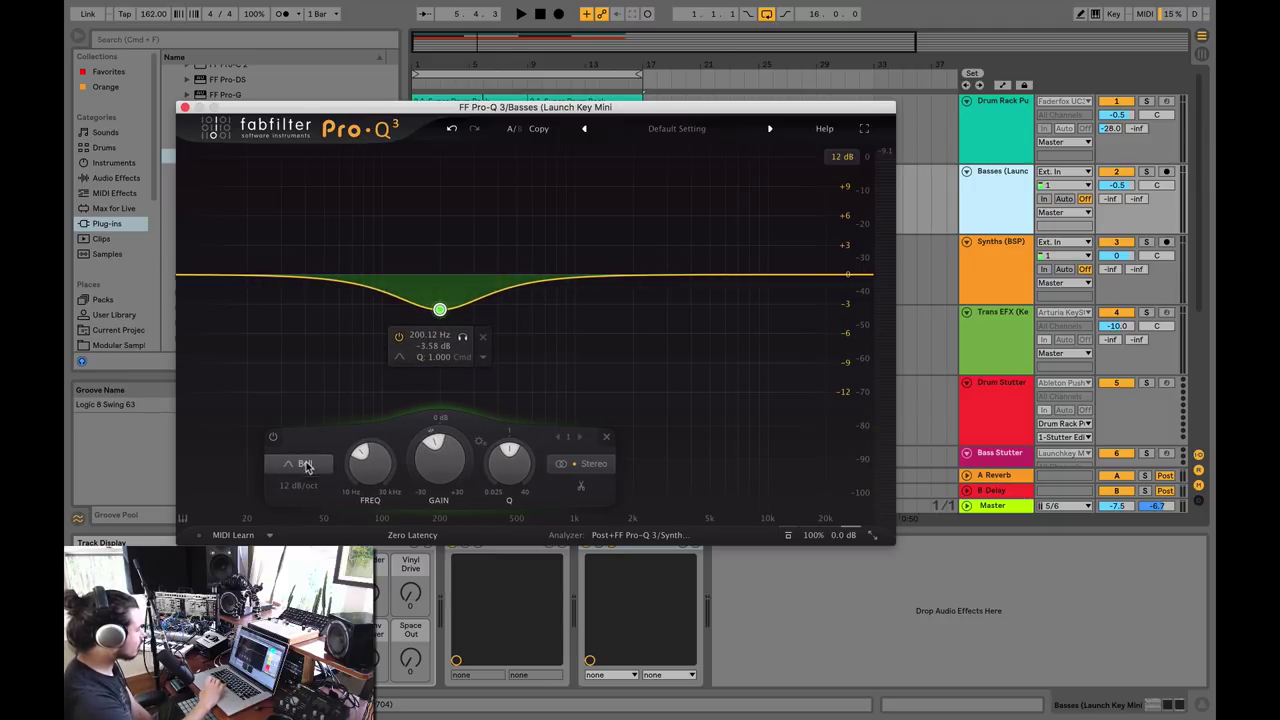
pyautogui.click(296, 489)
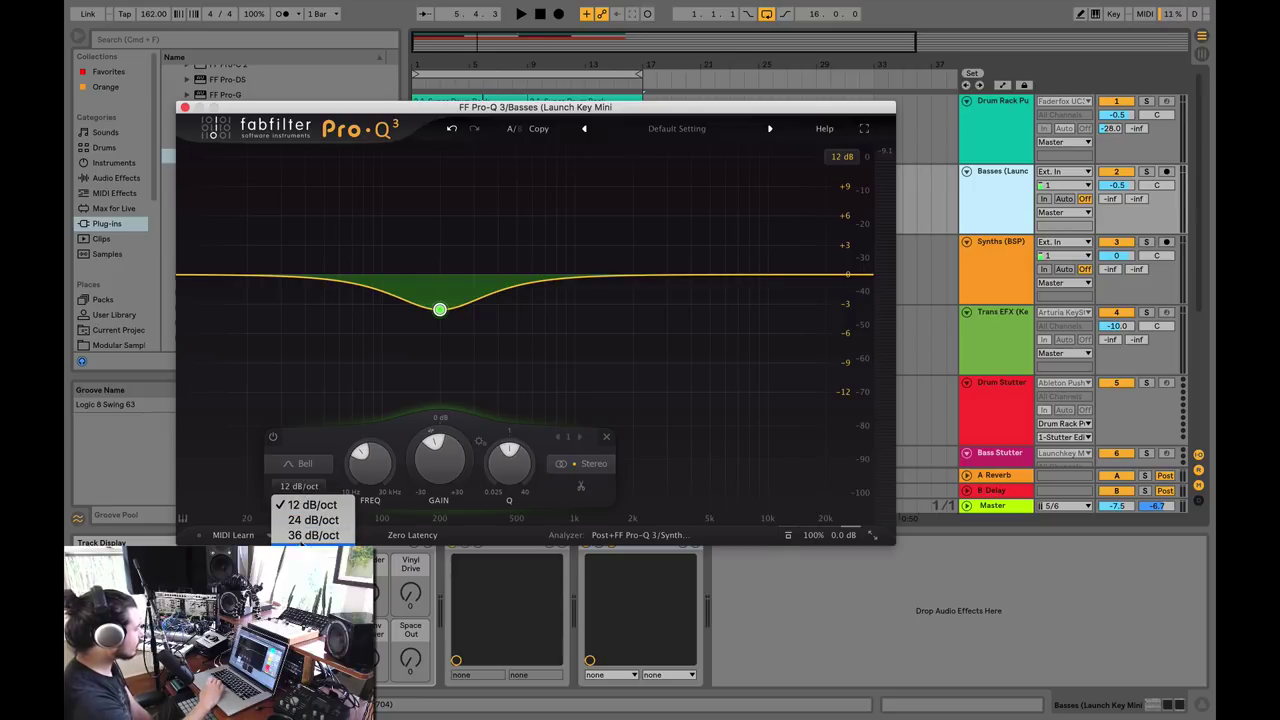
# Try 48 and 72 dB/oct slopes on the bell, settling on 36 dB/oct.
pyautogui.click(300, 535)
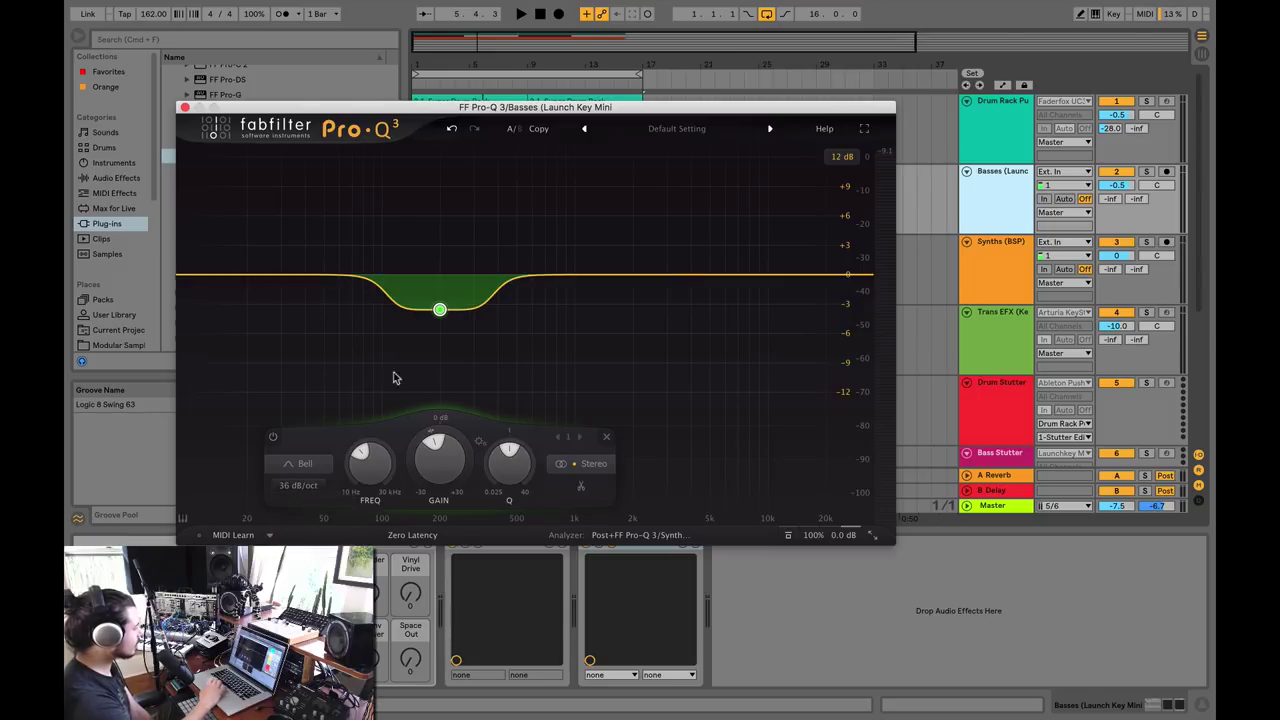
pyautogui.moveTo(437, 313)
pyautogui.click(298, 486)
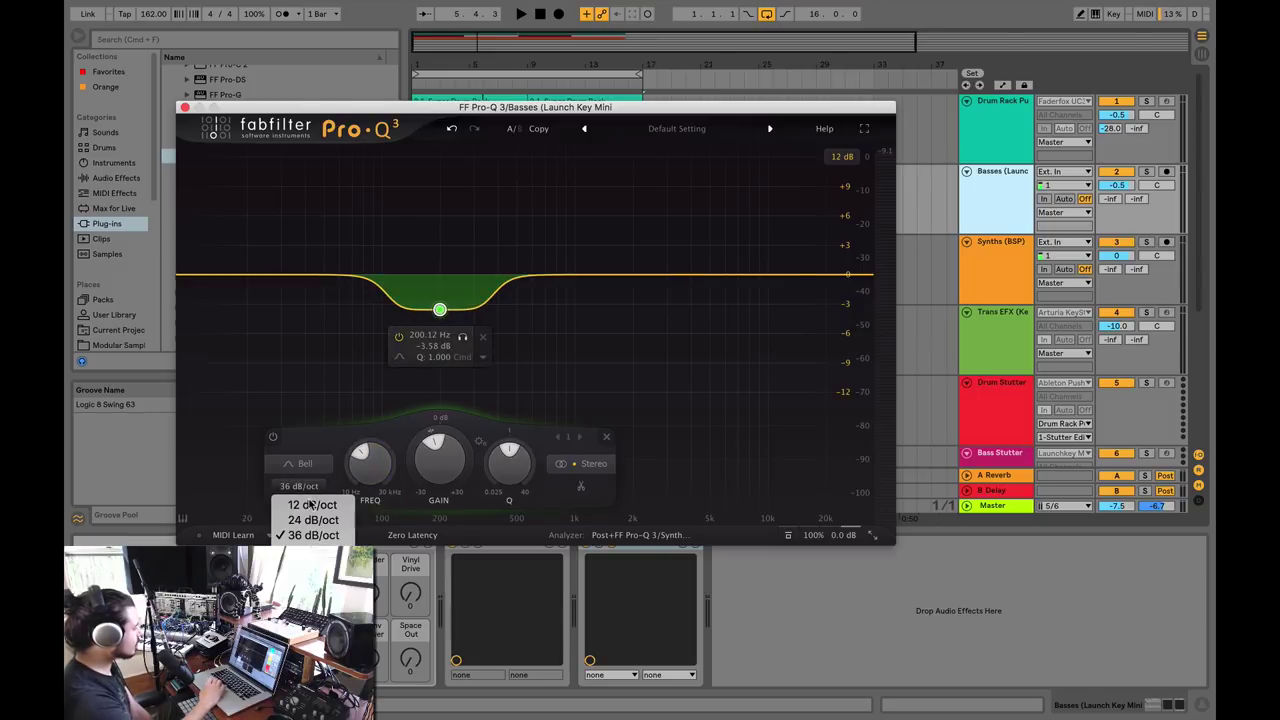
pyautogui.scroll(-1, 300, 510)
pyautogui.click(298, 486)
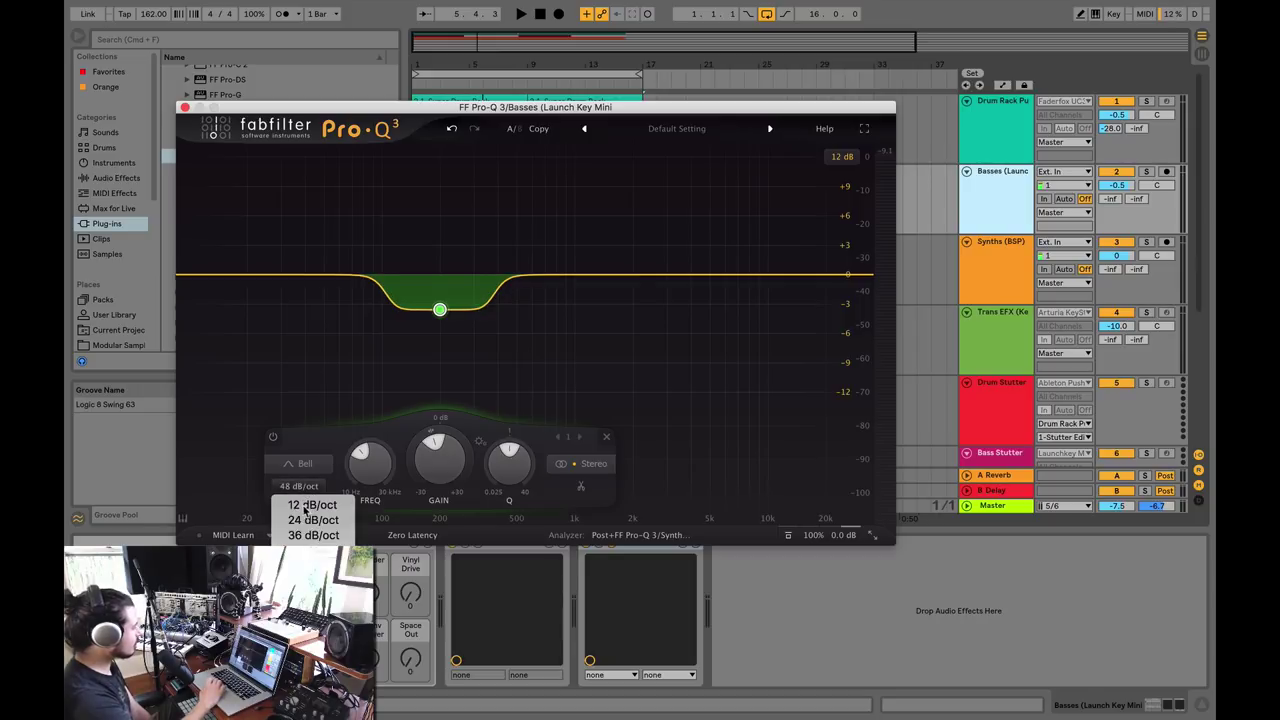
pyautogui.click(298, 486)
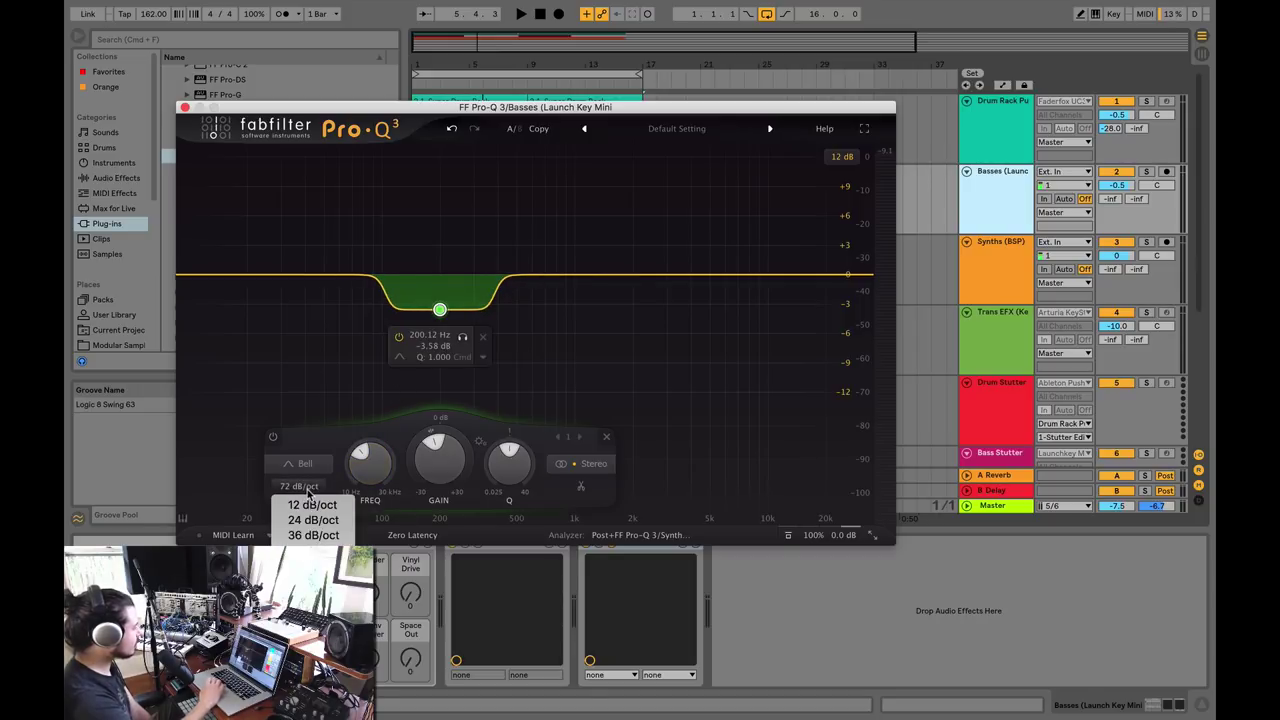
pyautogui.scroll(-1, 310, 500)
pyautogui.click(313, 535)
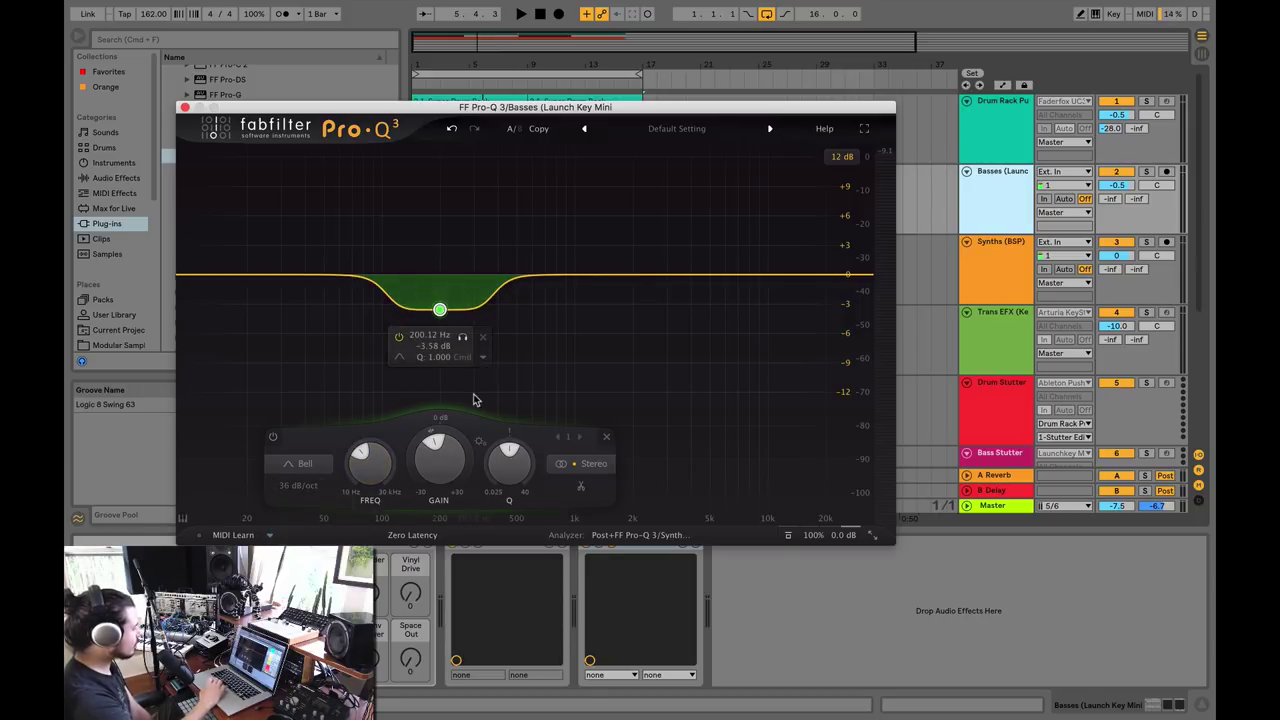
# While playing, move the bell cut to 181.77 Hz at -3.13 dB, then stop.
pyautogui.press('space')
pyautogui.moveTo(440, 309); pyautogui.dragTo(441, 280)
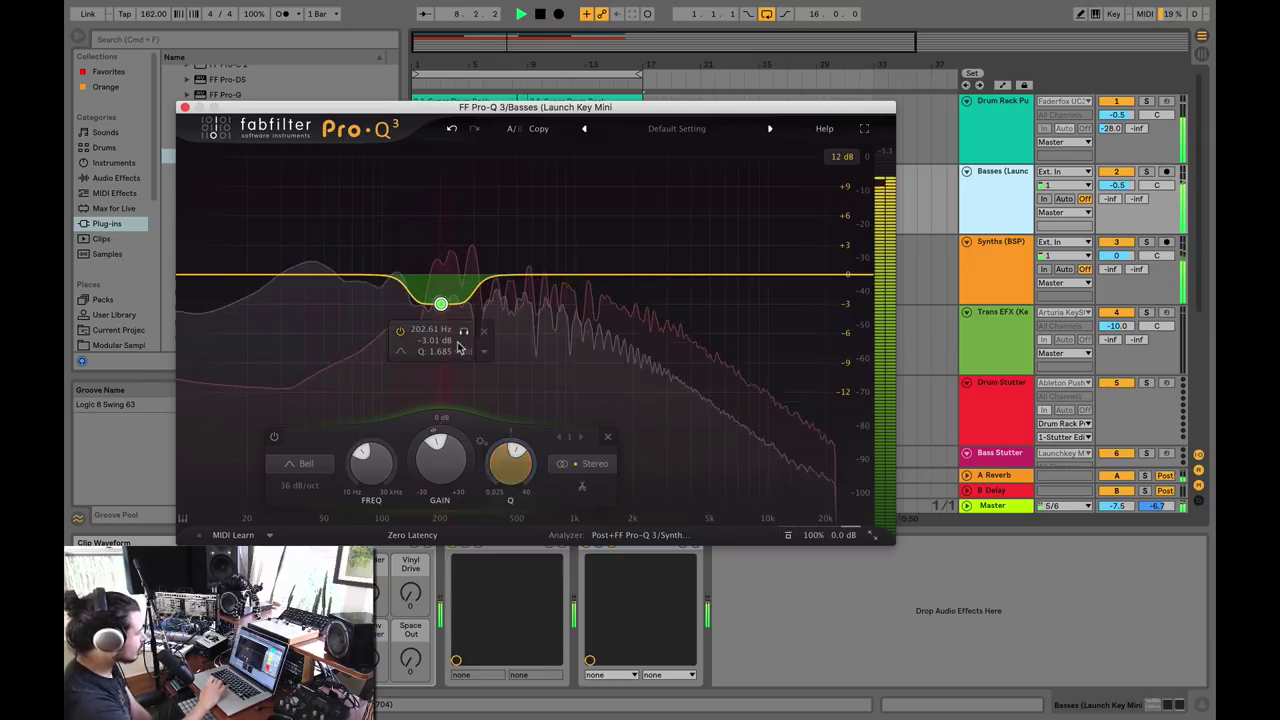
pyautogui.moveTo(441, 303); pyautogui.dragTo(434, 309)
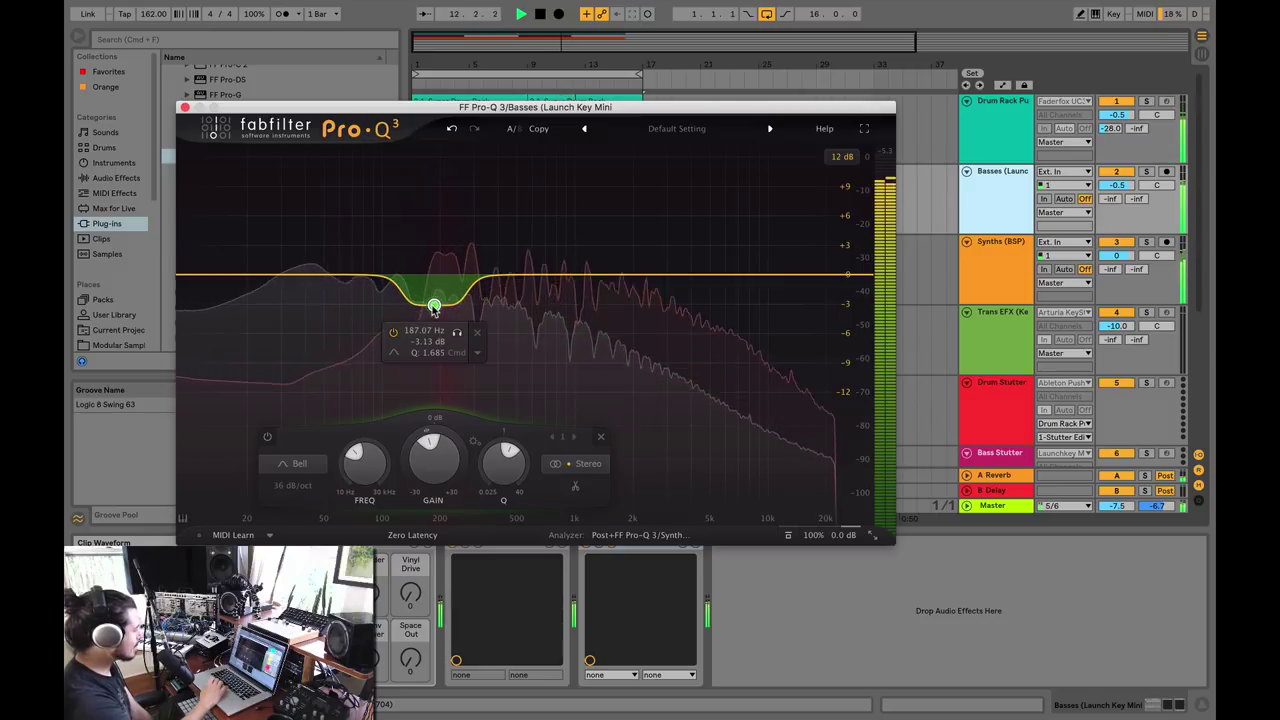
pyautogui.moveTo(434, 306); pyautogui.dragTo(431, 306)
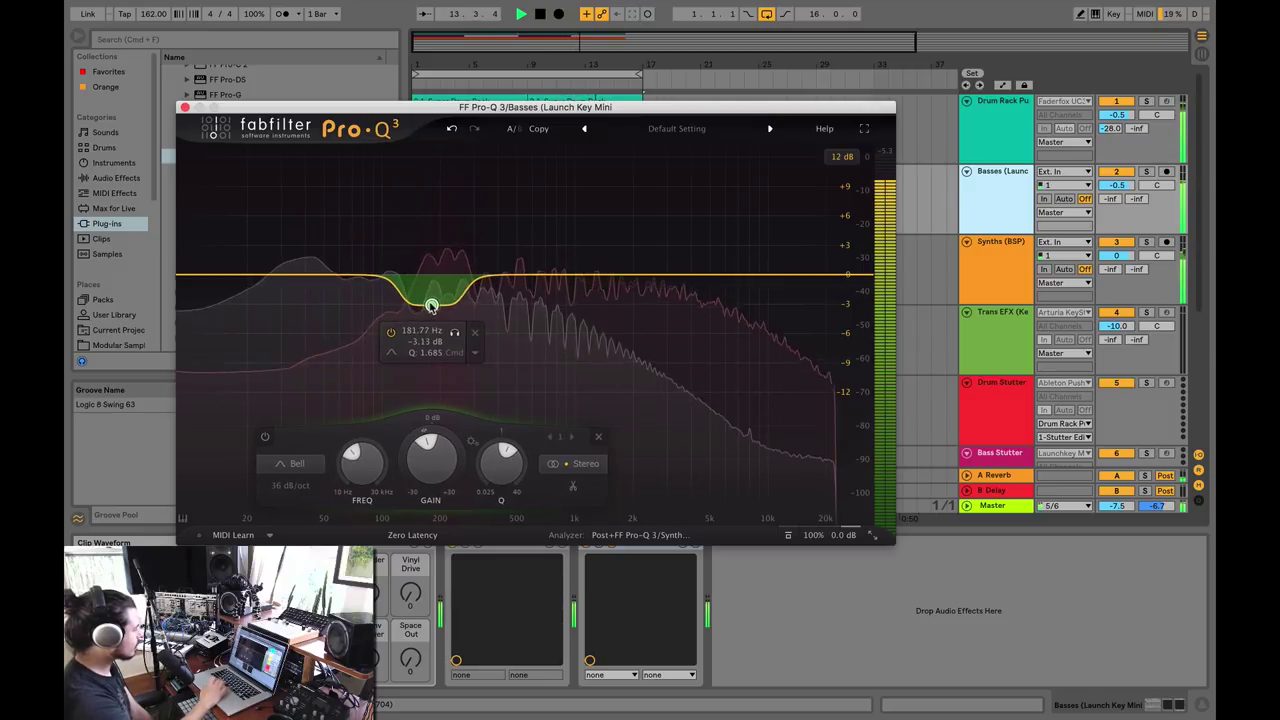
pyautogui.press('space')
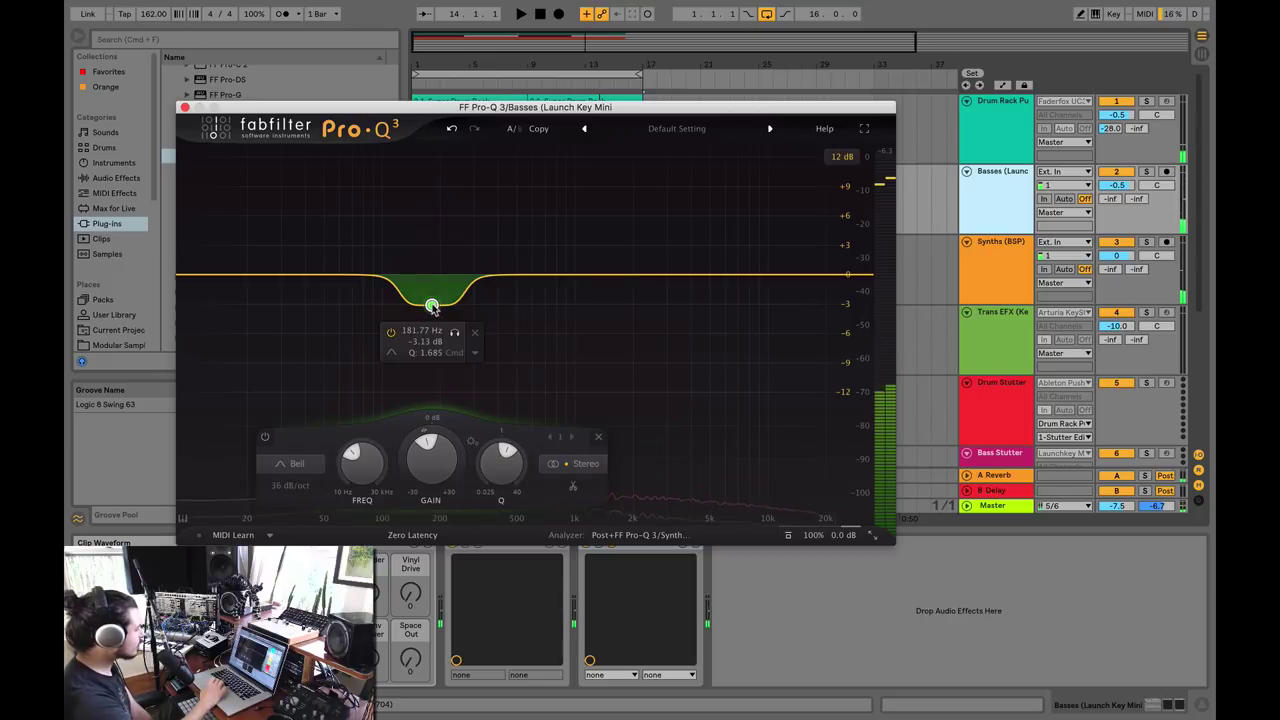
# Open the Synths Pro-Q 3 with Analyzer set to Post plus FF Pro-Q 3/Basses, and play.
pyautogui.click(184, 108)
pyautogui.click(1010, 245)
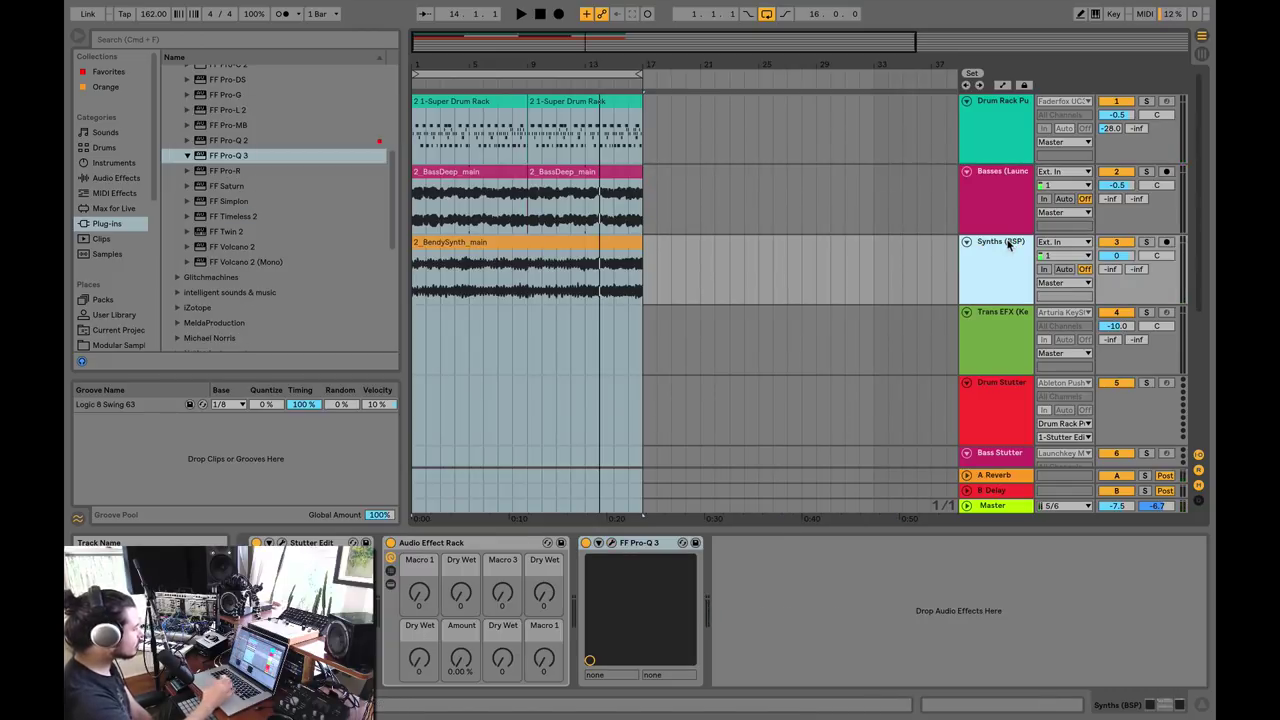
pyautogui.click(611, 545)
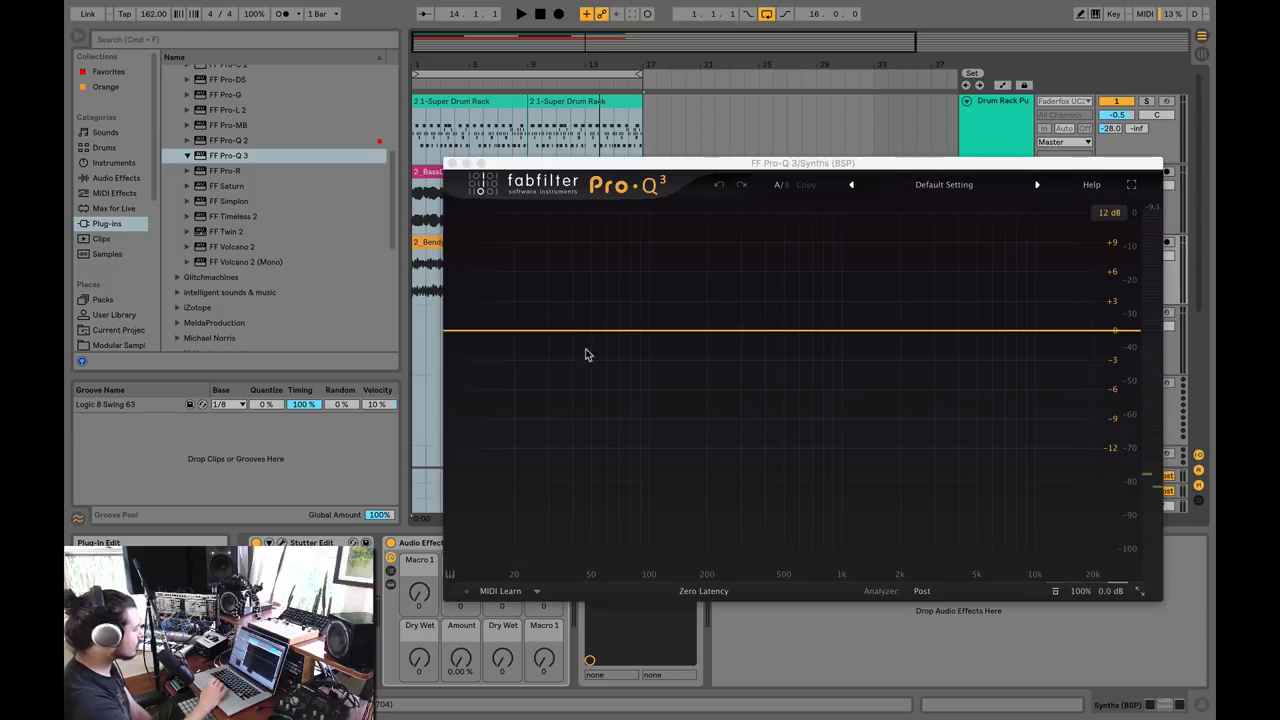
pyautogui.click(919, 591)
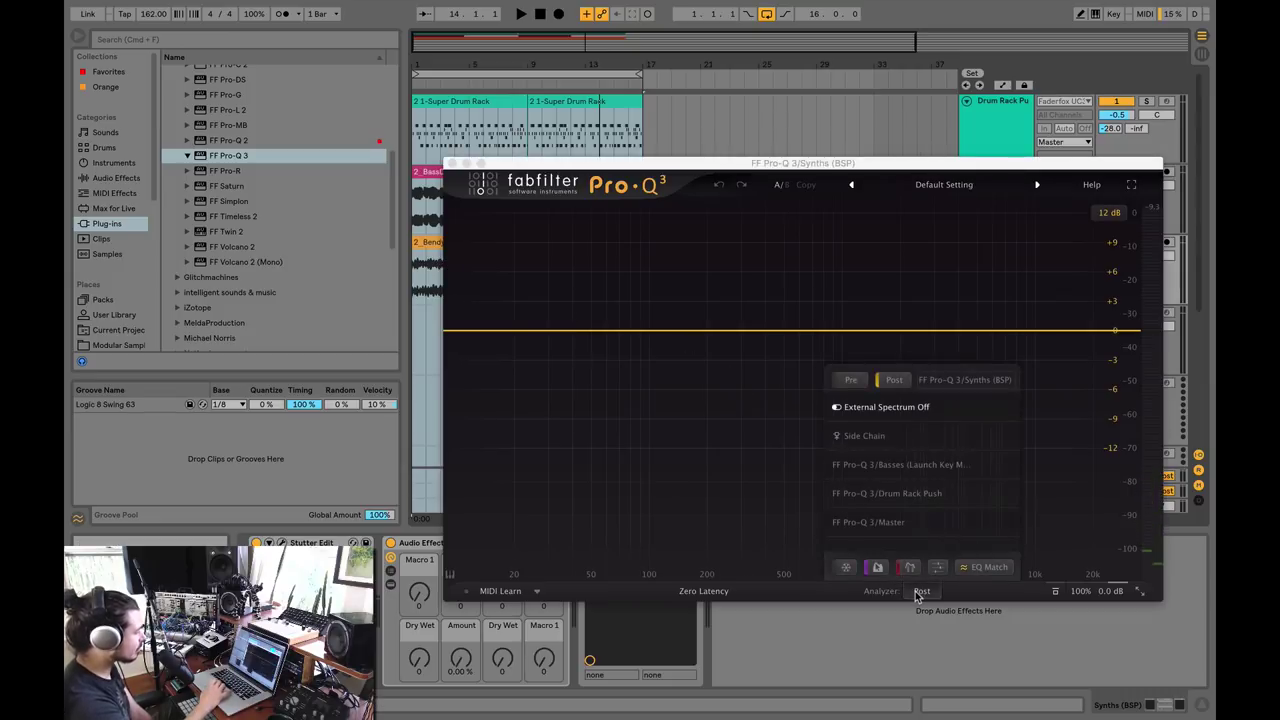
pyautogui.click(912, 466)
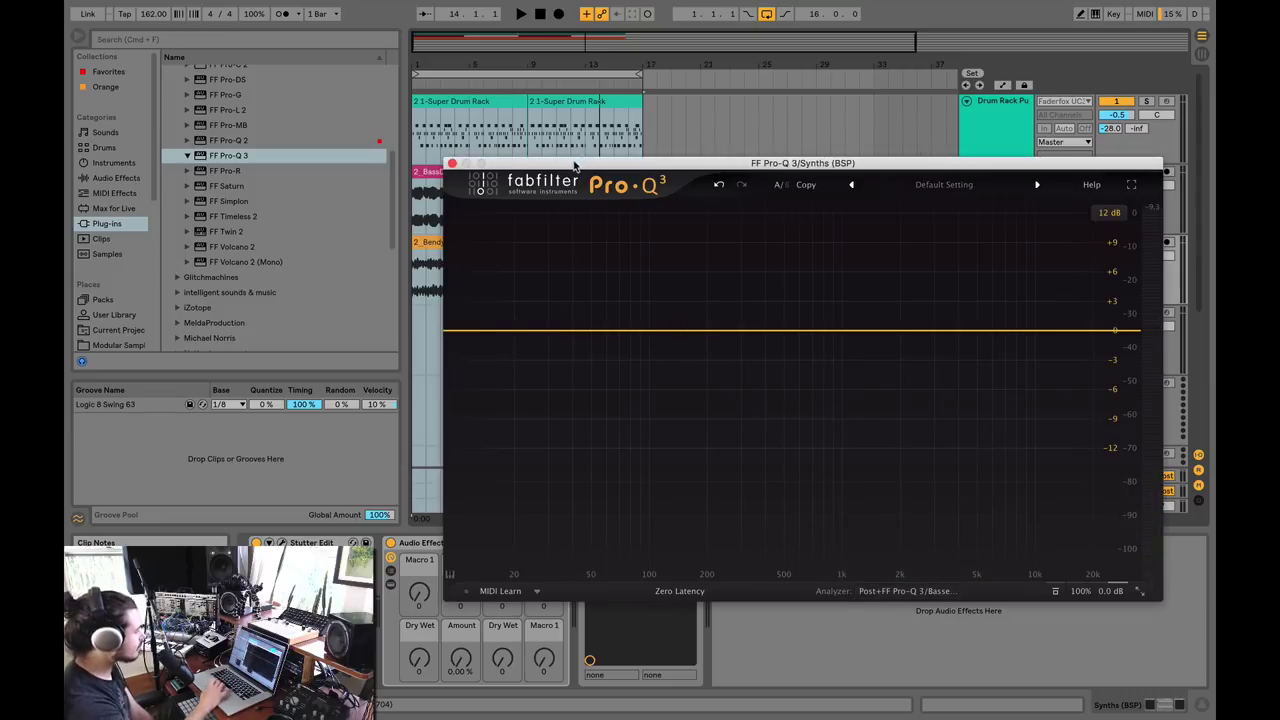
pyautogui.press('space')
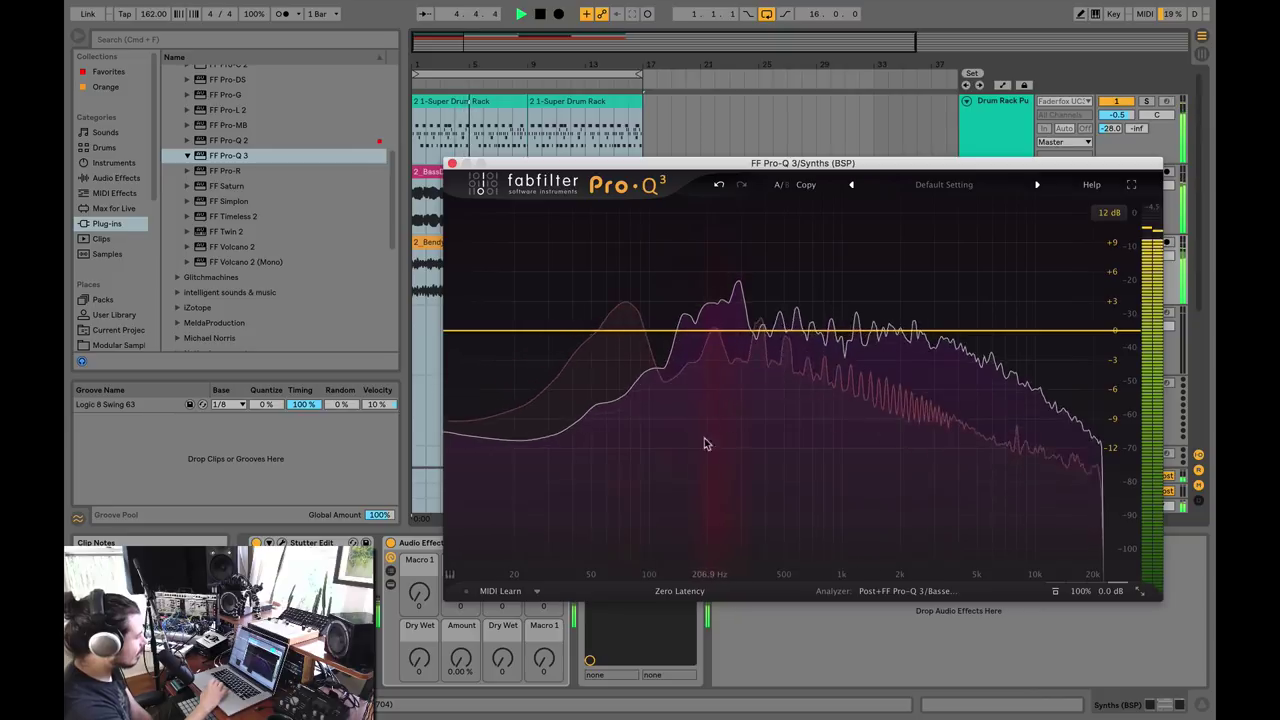
# Add a 48 dB/oct bell cut near 212 Hz at about -3.16 dB, Q 1.793, then stop.
pyautogui.click(711, 331)
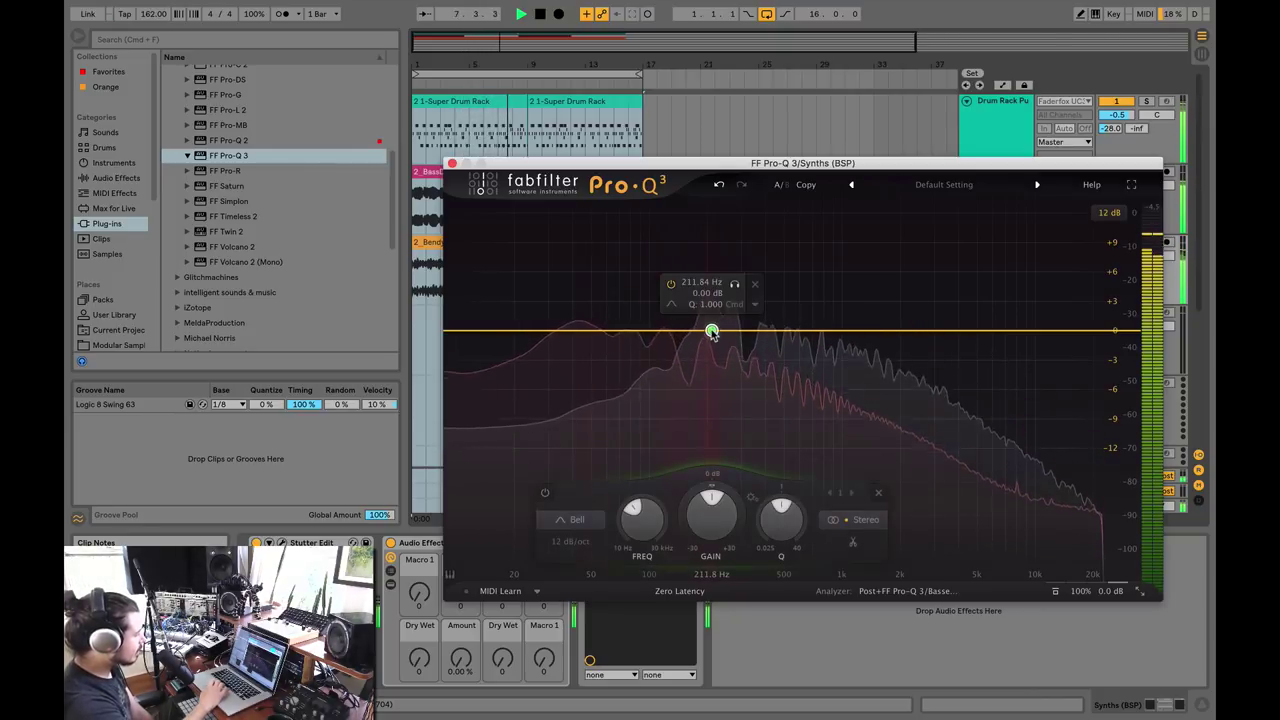
pyautogui.moveTo(711, 331); pyautogui.dragTo(710, 357)
pyautogui.click(570, 542)
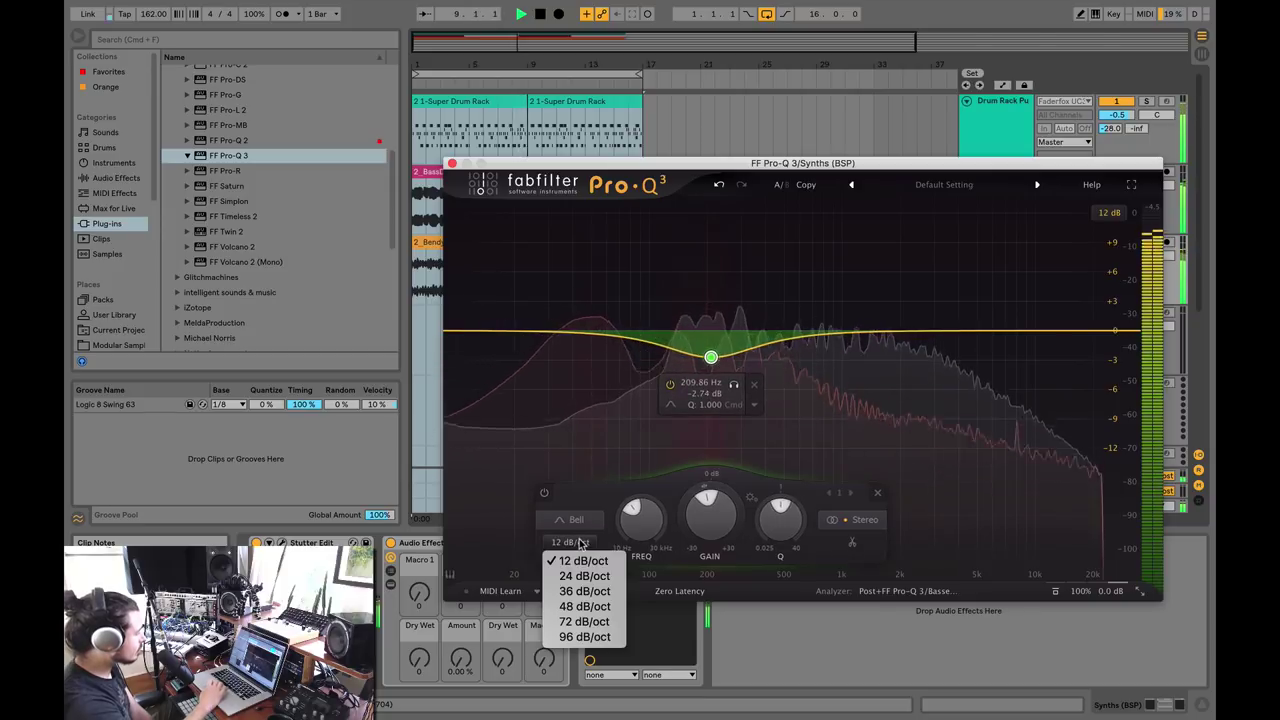
pyautogui.click(584, 606)
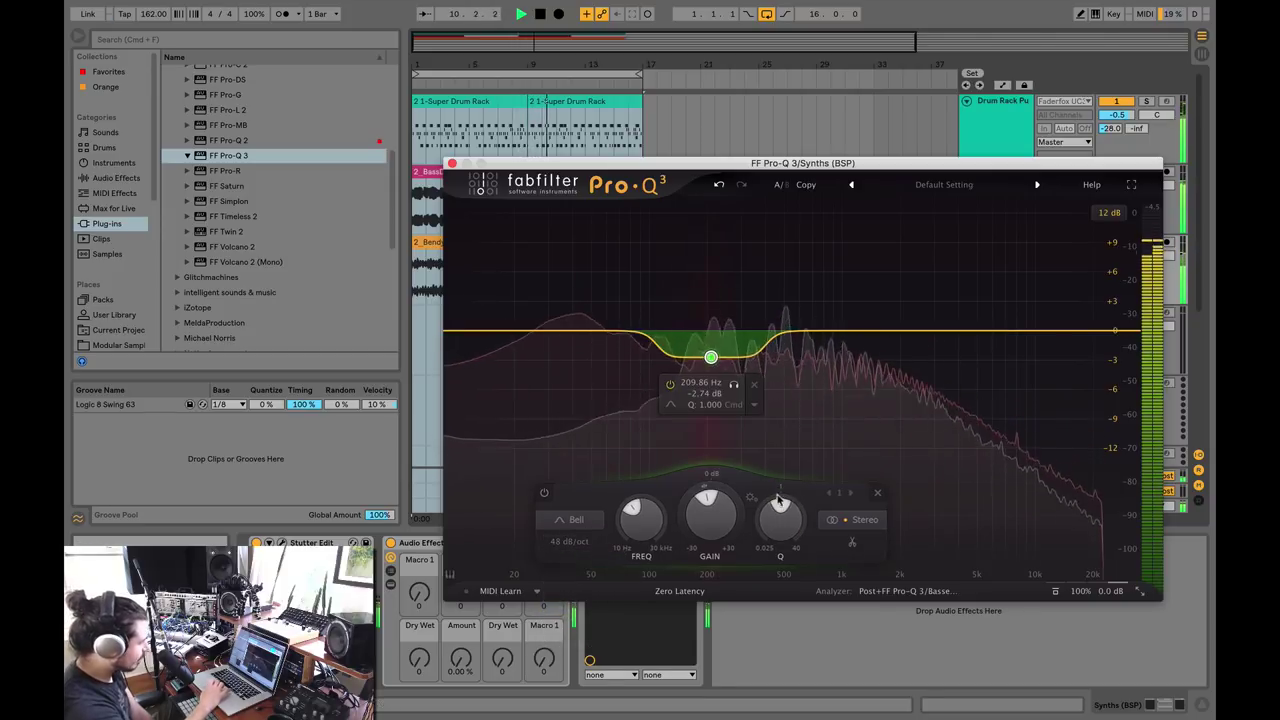
pyautogui.moveTo(780, 500); pyautogui.dragTo(780, 484)
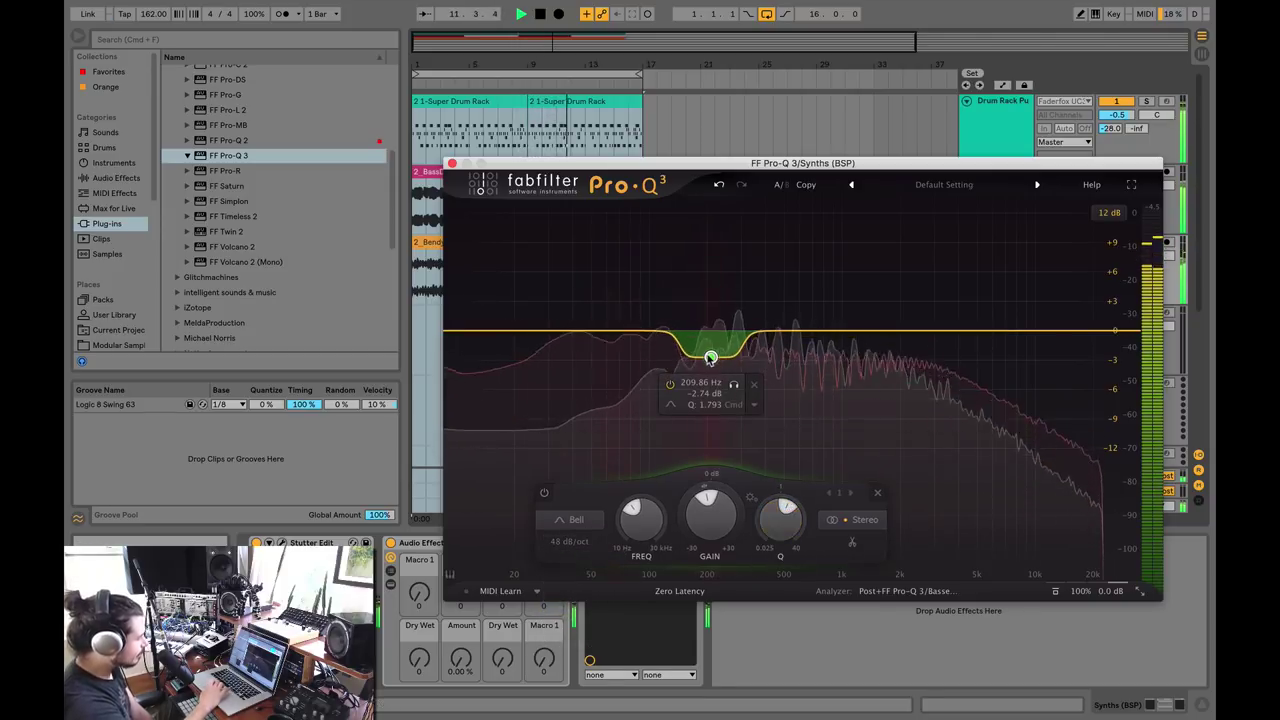
pyautogui.moveTo(710, 357); pyautogui.dragTo(710, 361)
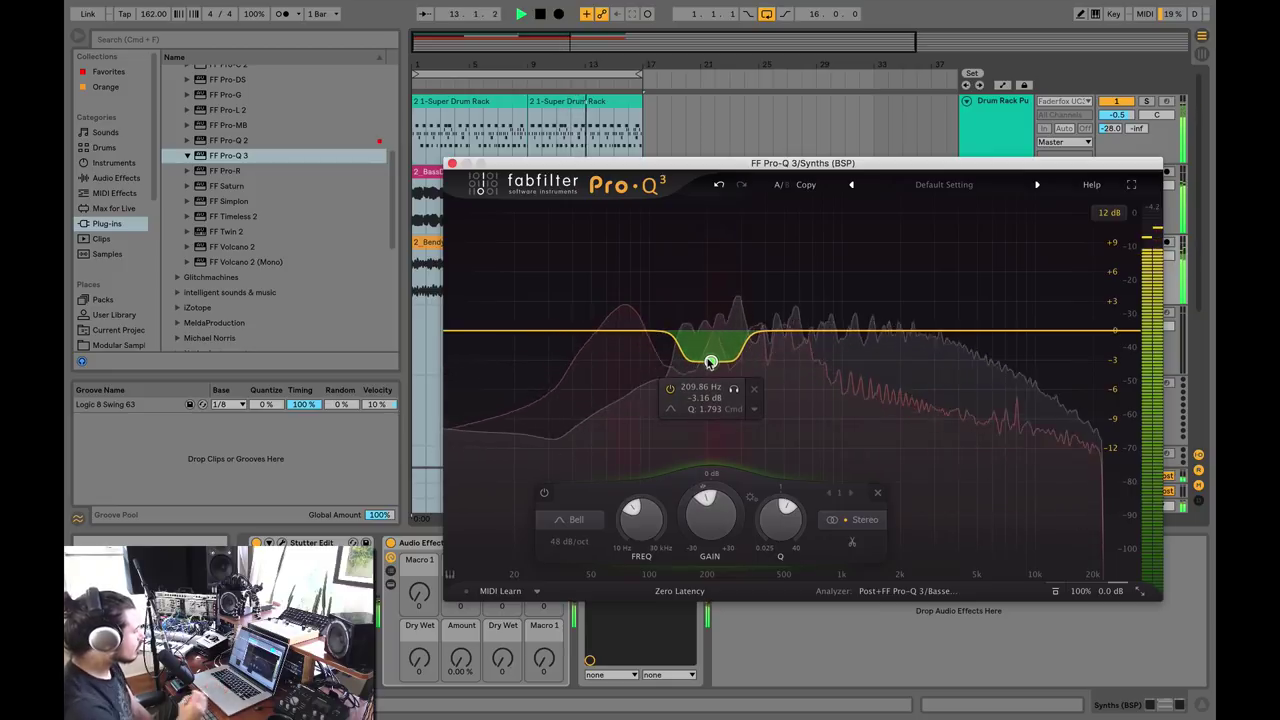
pyautogui.press('space')
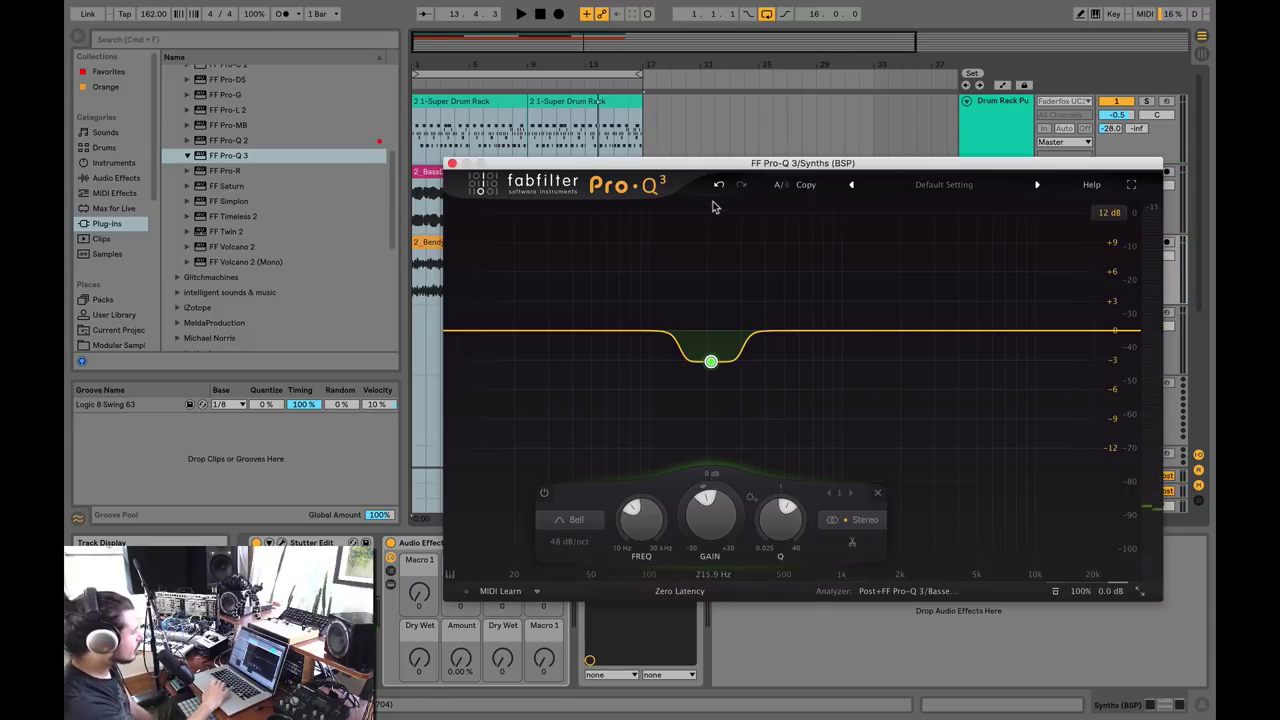
# Reposition the EQ window and shift the Synths cut to 197.34 Hz, -3.26 dB.
pyautogui.moveTo(723, 168); pyautogui.dragTo(689, 253)
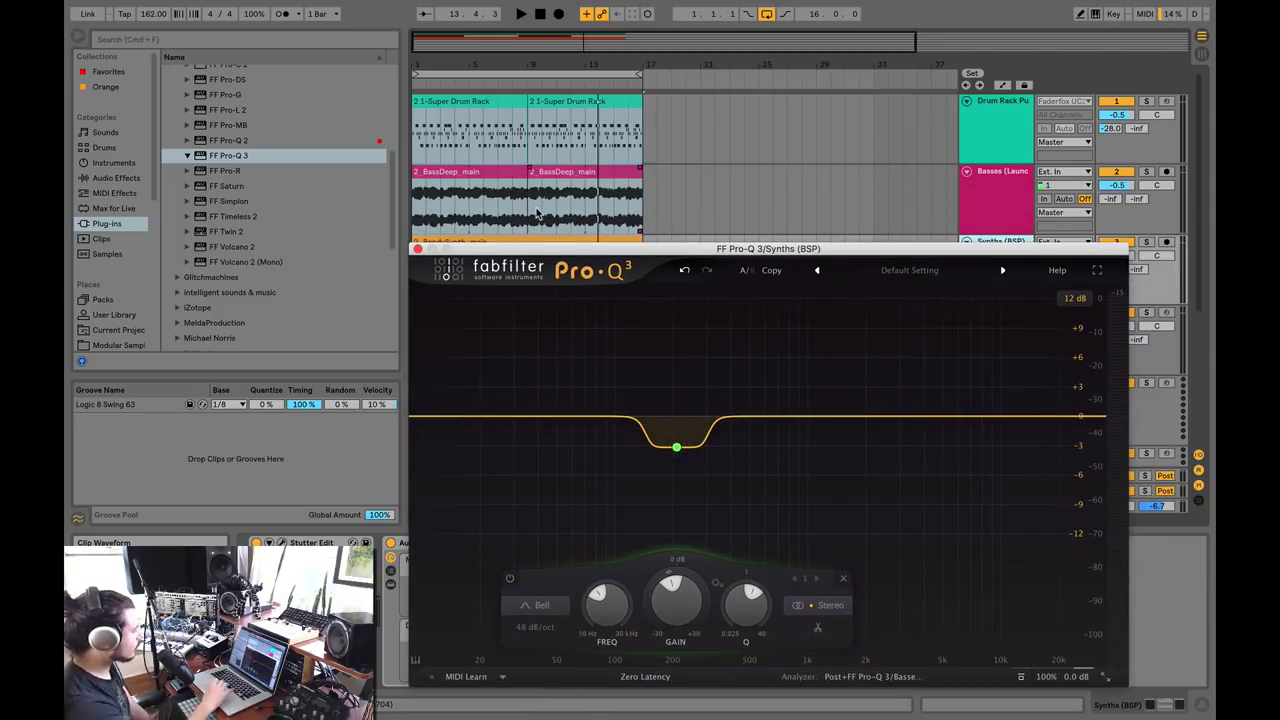
pyautogui.moveTo(495, 249); pyautogui.dragTo(495, 302)
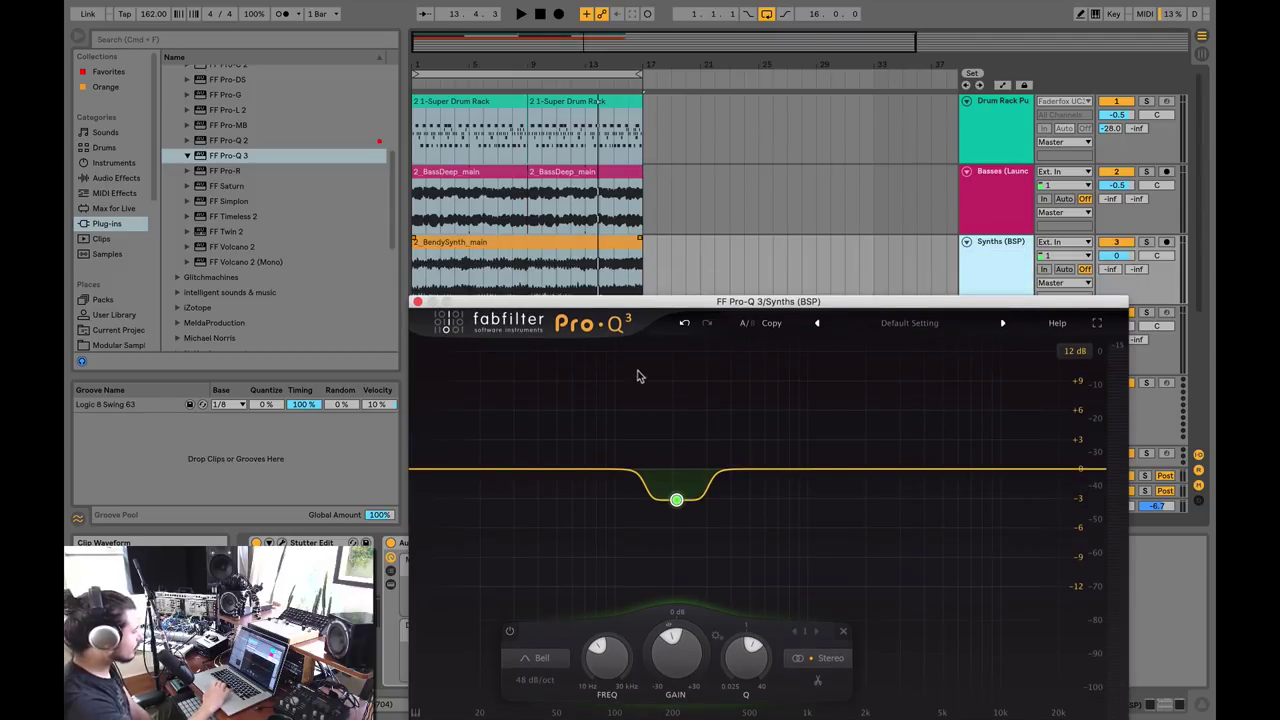
pyautogui.moveTo(660, 300); pyautogui.dragTo(647, 174)
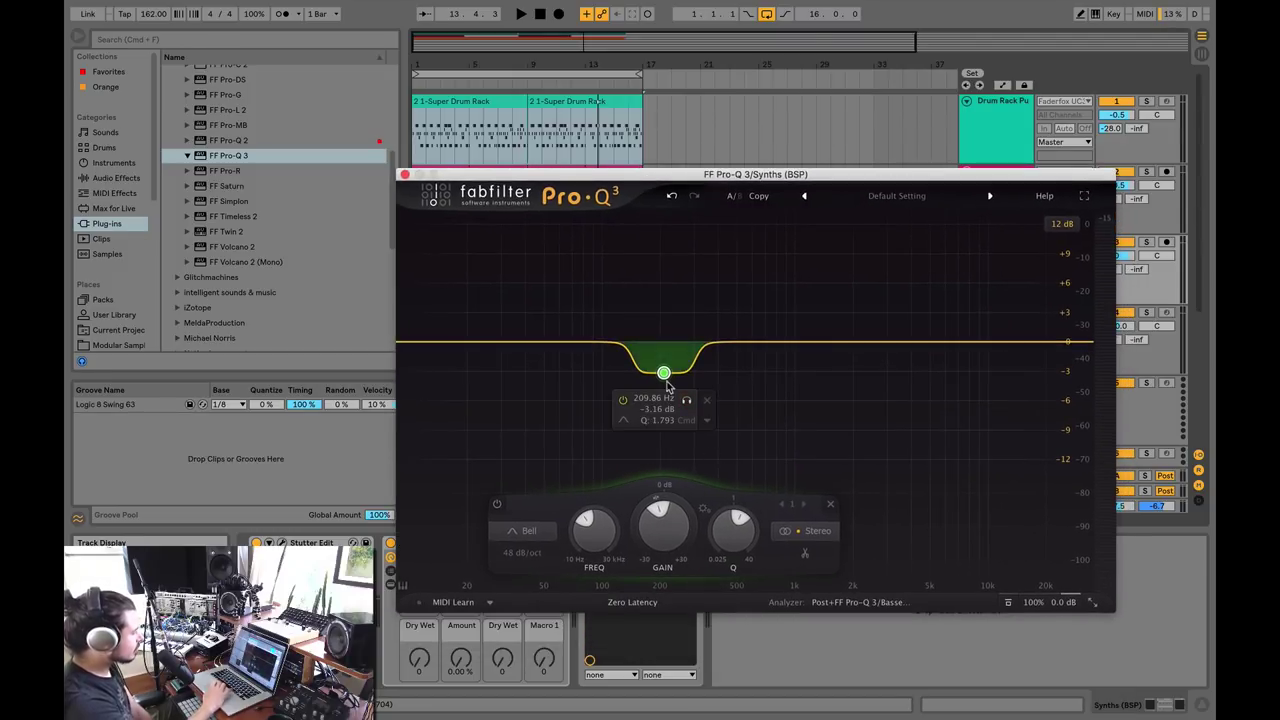
pyautogui.moveTo(663, 375); pyautogui.dragTo(658, 377)
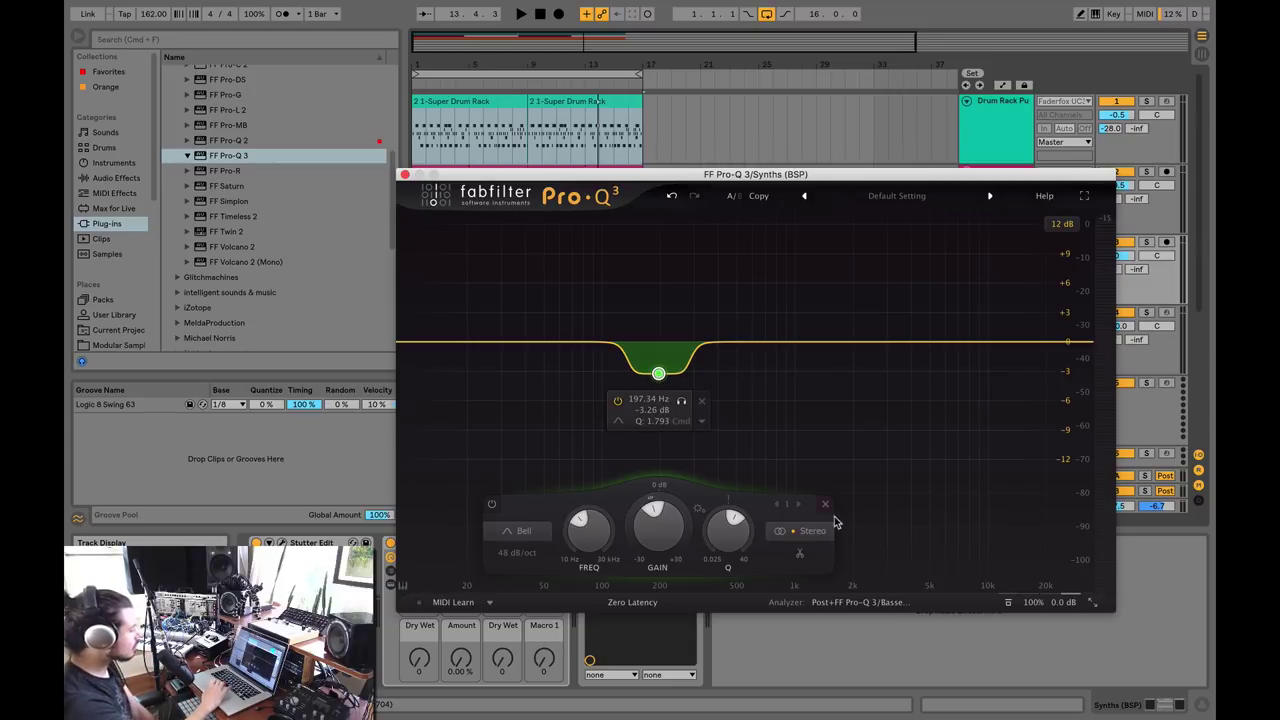
# Switch the Synths bell band's Stereo mode to Mid.
pyautogui.click(806, 532)
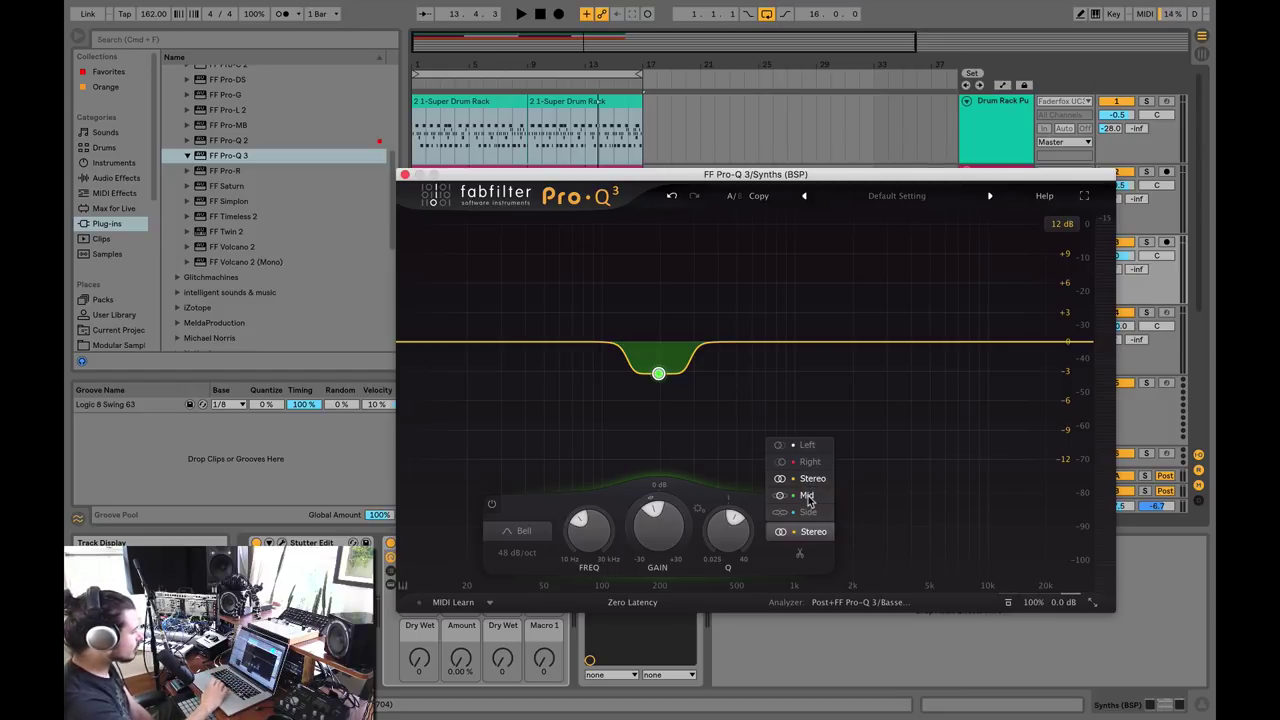
pyautogui.click(808, 497)
pyautogui.moveTo(658, 373); pyautogui.dragTo(657, 347)
# Solo Synths, play, and pull the mid bell cut down to about -6.19 dB at 202 Hz.
pyautogui.click(1146, 241)
pyautogui.press('space')
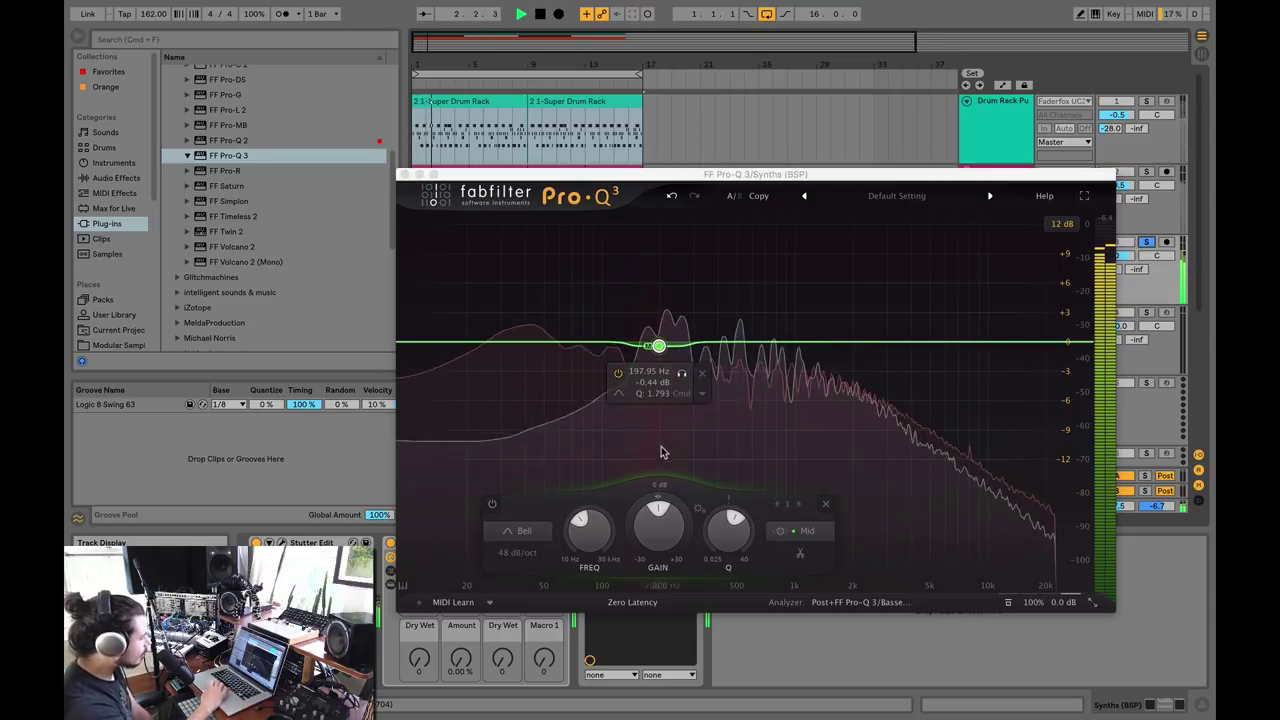
pyautogui.click(659, 350)
pyautogui.moveTo(658, 347); pyautogui.dragTo(660, 405)
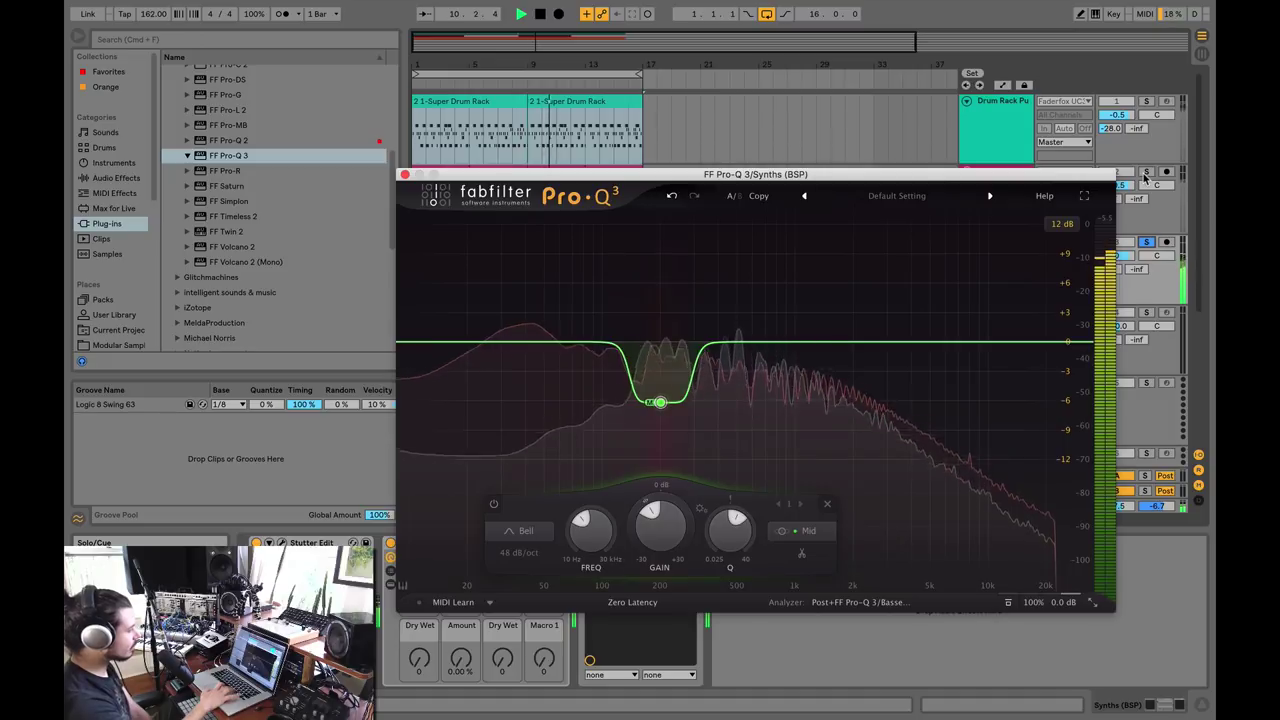
pyautogui.moveTo(666, 424)
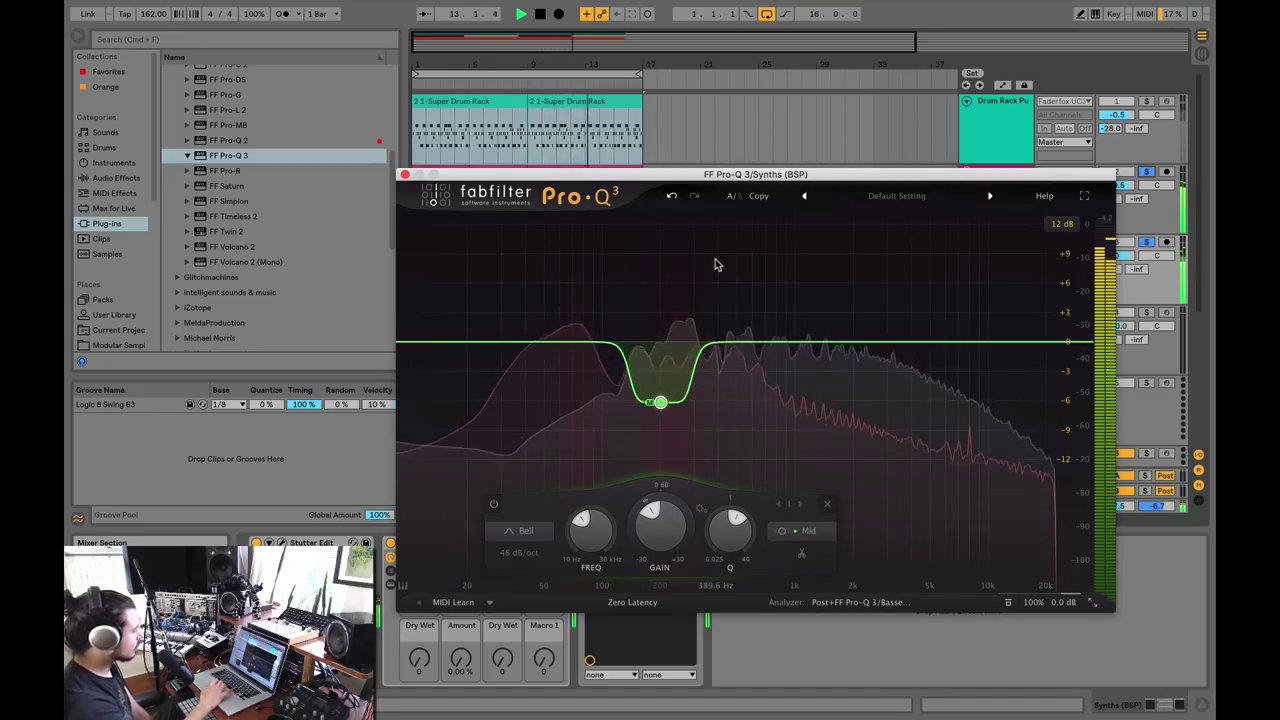
# Close the Synths Pro-Q 3 and, in Key Map mode, map Q to its on/off switch.
pyautogui.click(405, 174)
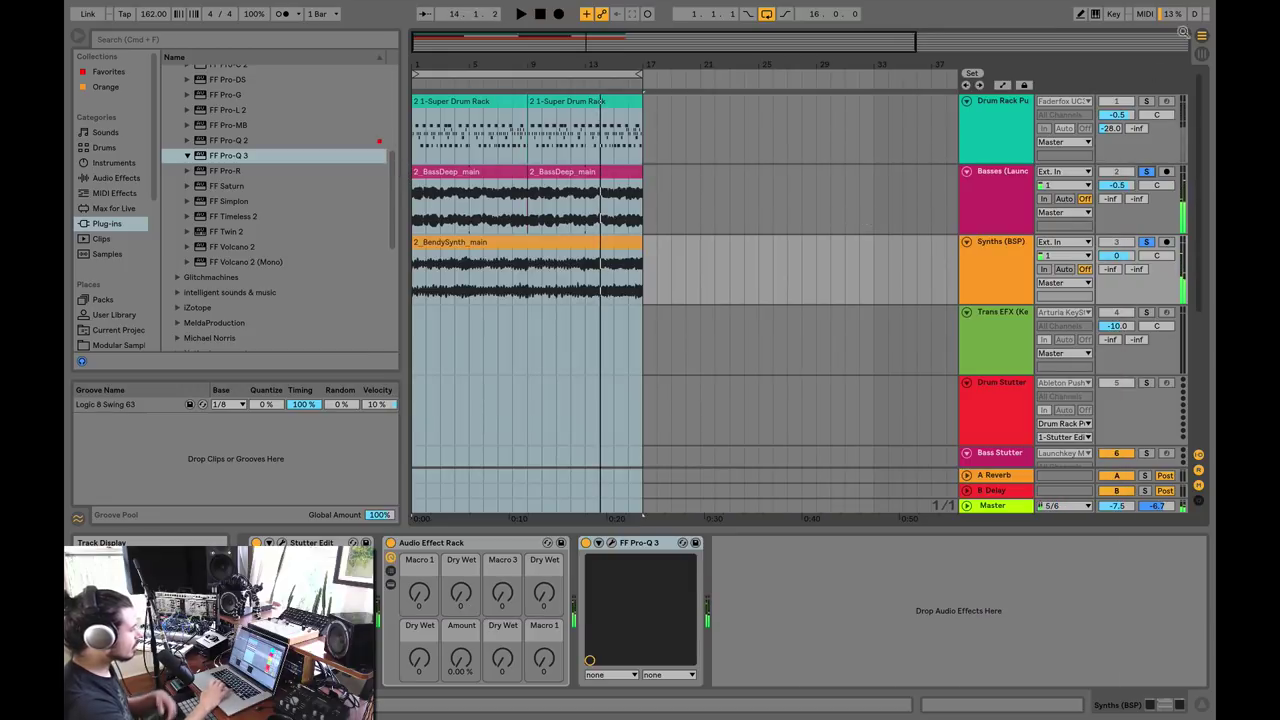
pyautogui.click(1115, 14)
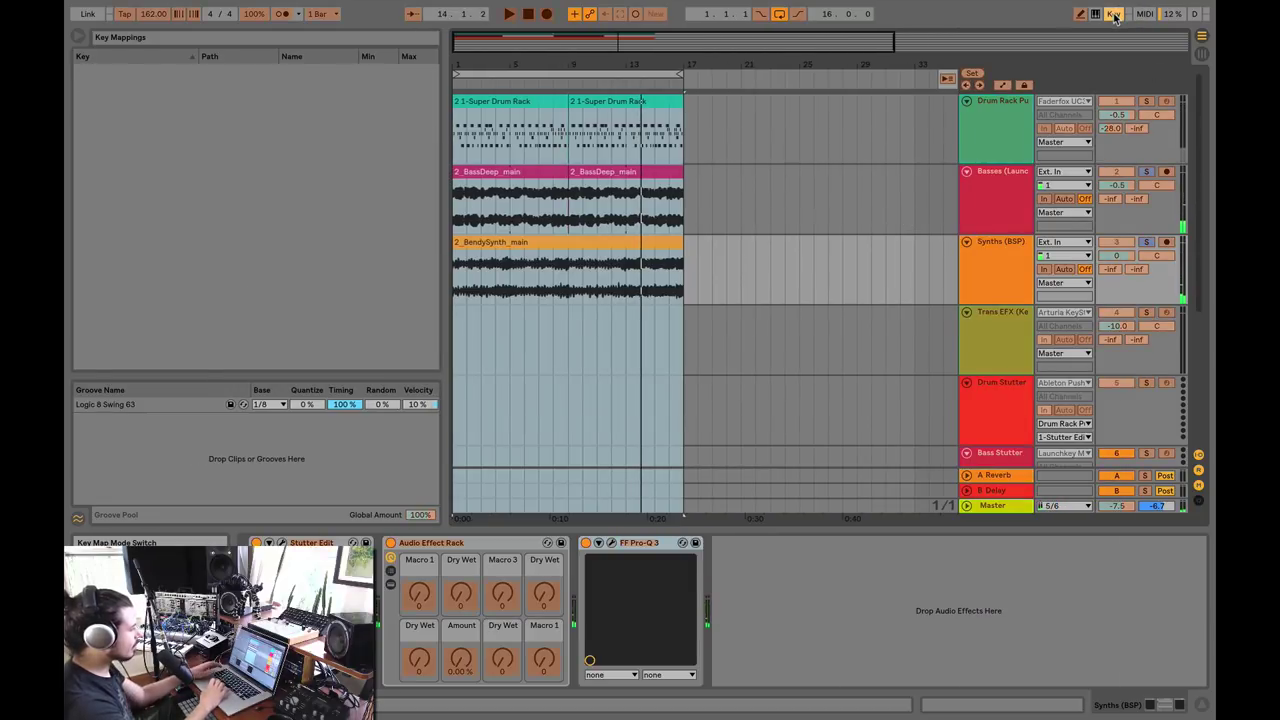
pyautogui.click(586, 544)
pyautogui.press('q')
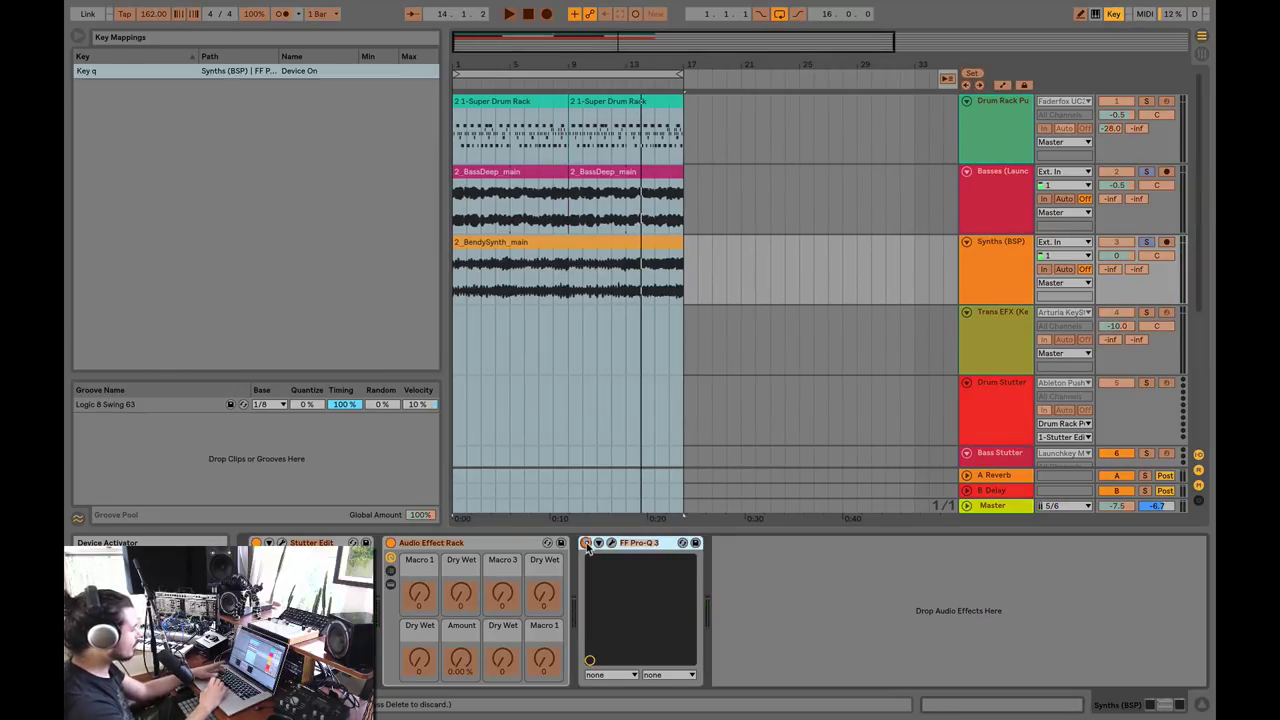
# Map Q to the Basses and Drum Rack Pro-Q 3 switches too, then exit Key Map mode.
pyautogui.click(1005, 185)
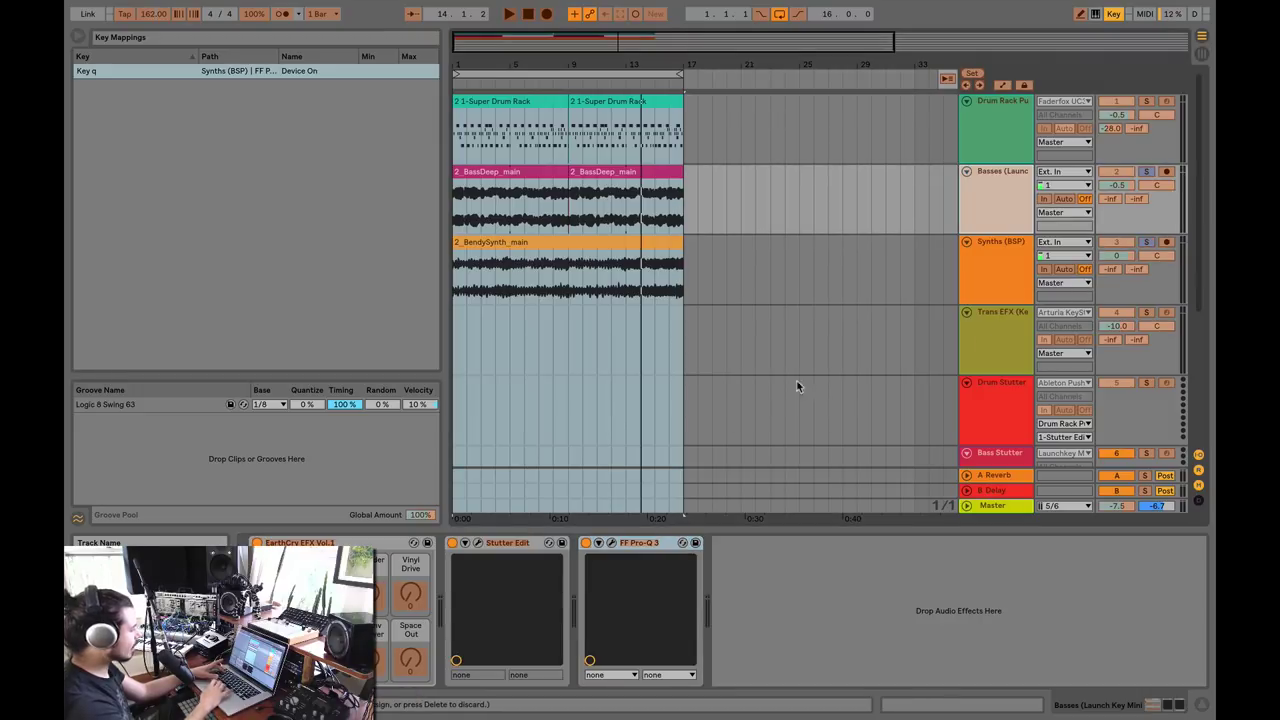
pyautogui.click(587, 543)
pyautogui.press('q')
pyautogui.click(1000, 128)
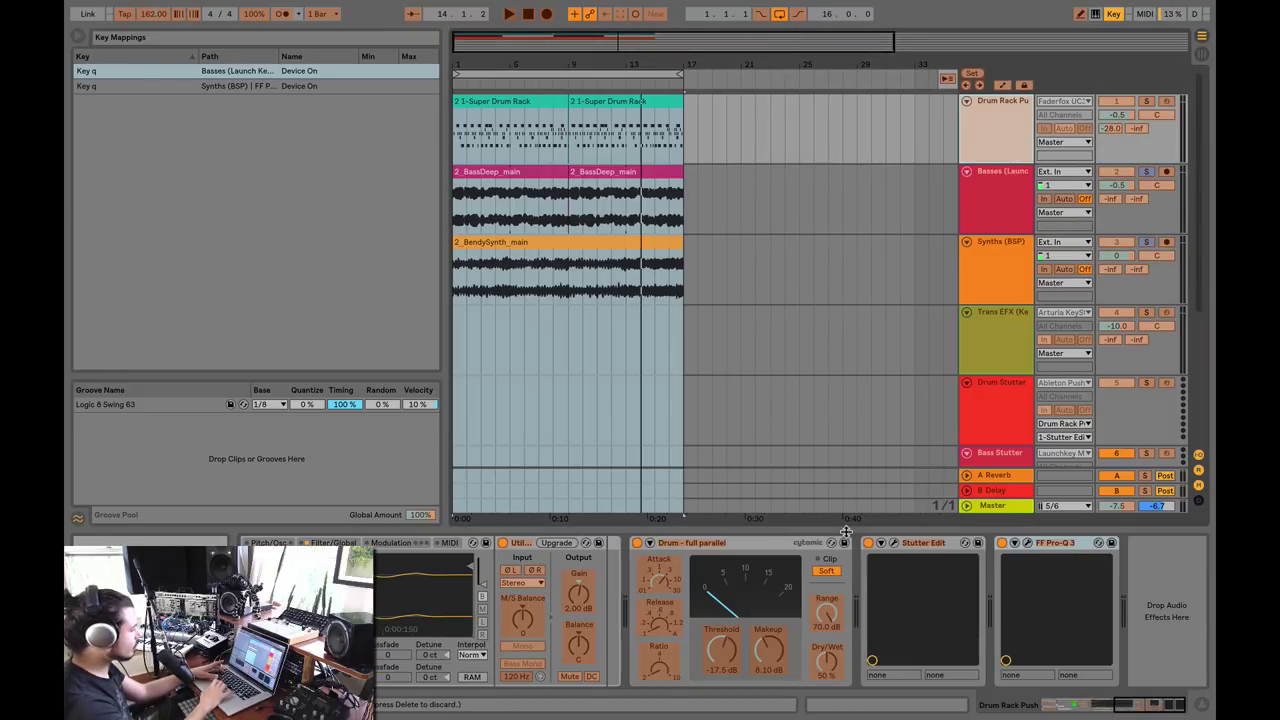
pyautogui.click(1014, 543)
pyautogui.press('q')
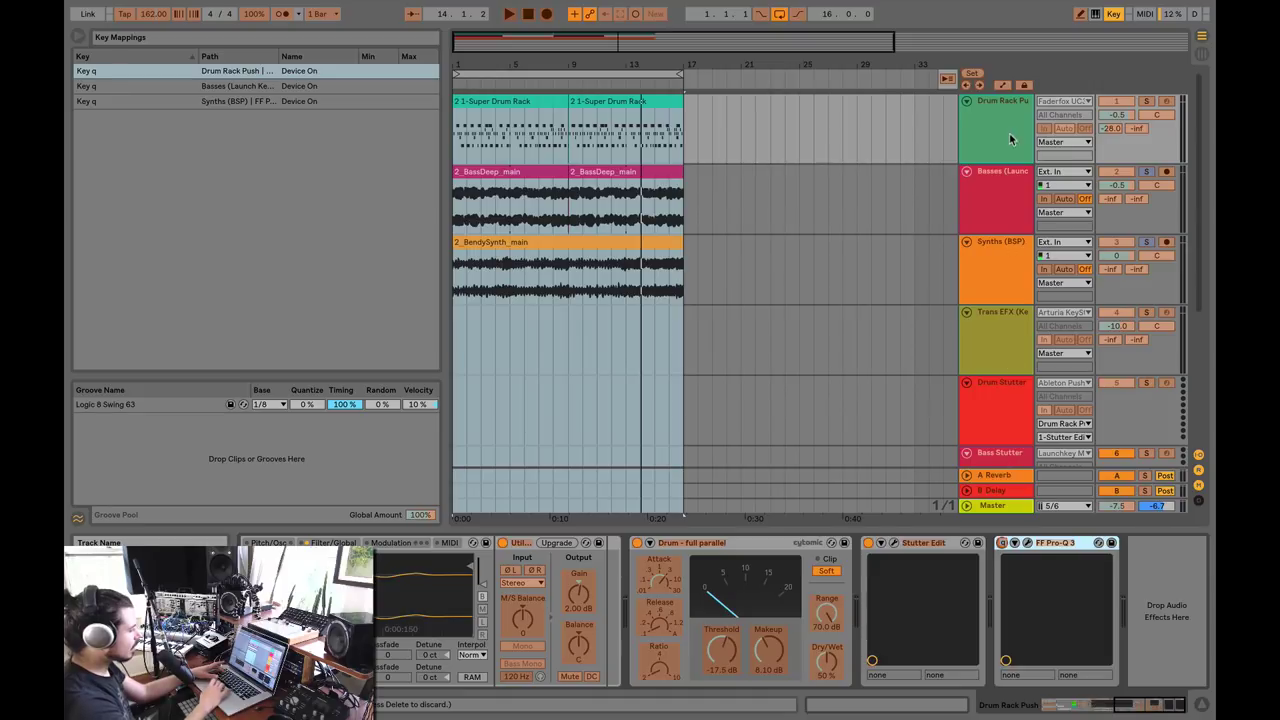
pyautogui.click(1114, 16)
pyautogui.click(1152, 185)
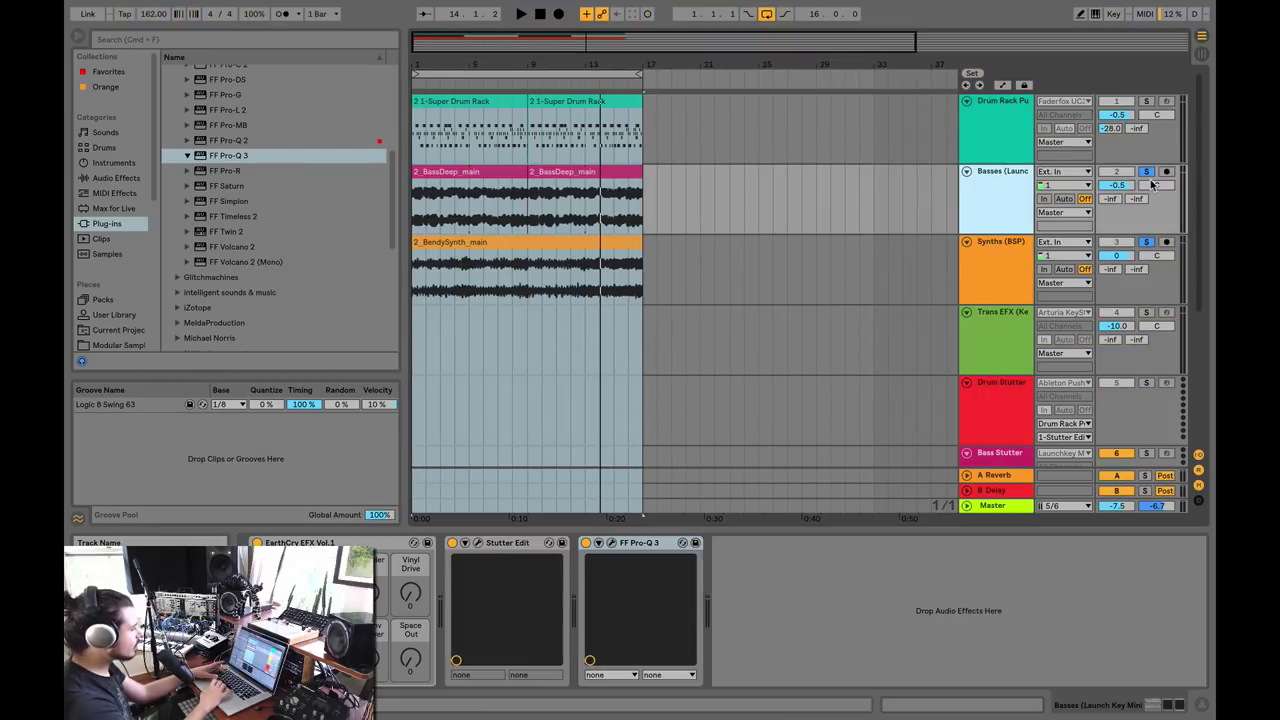
# Play, toggle the Basses Pro-Q 3 off and on with 0, stop, and show Drum Rack Push devices.
pyautogui.click(1146, 172)
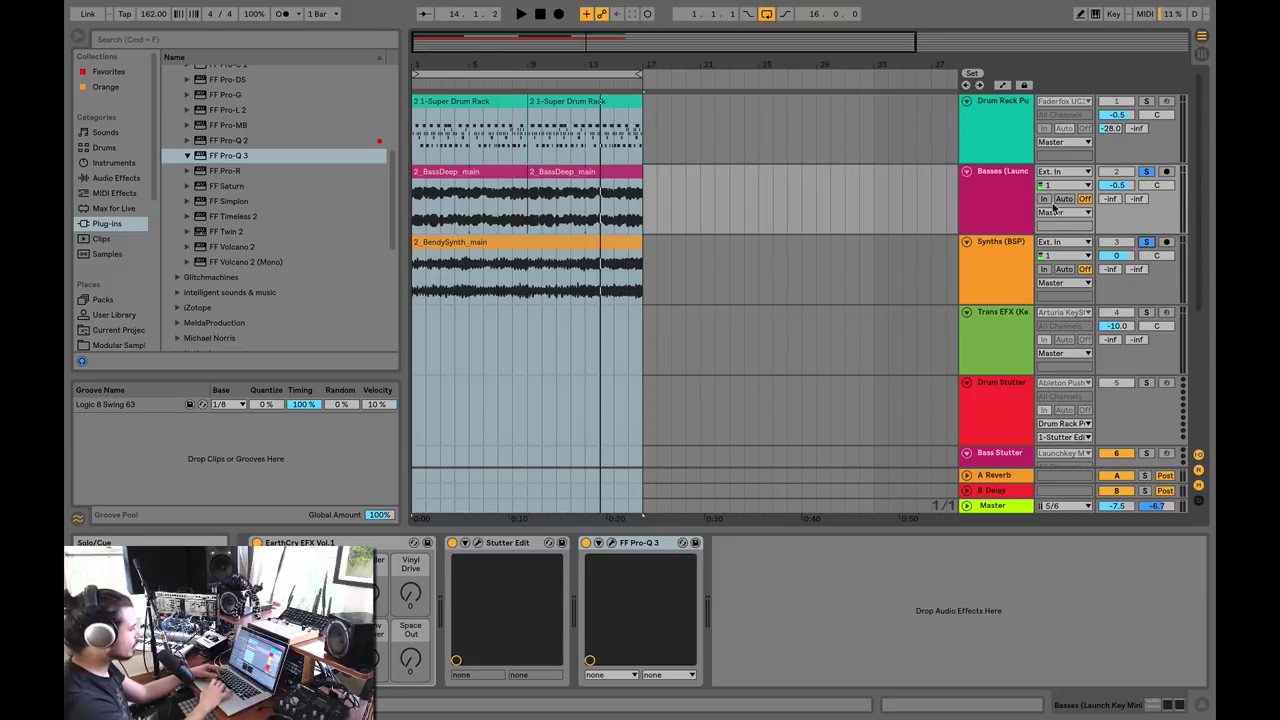
pyautogui.press('space')
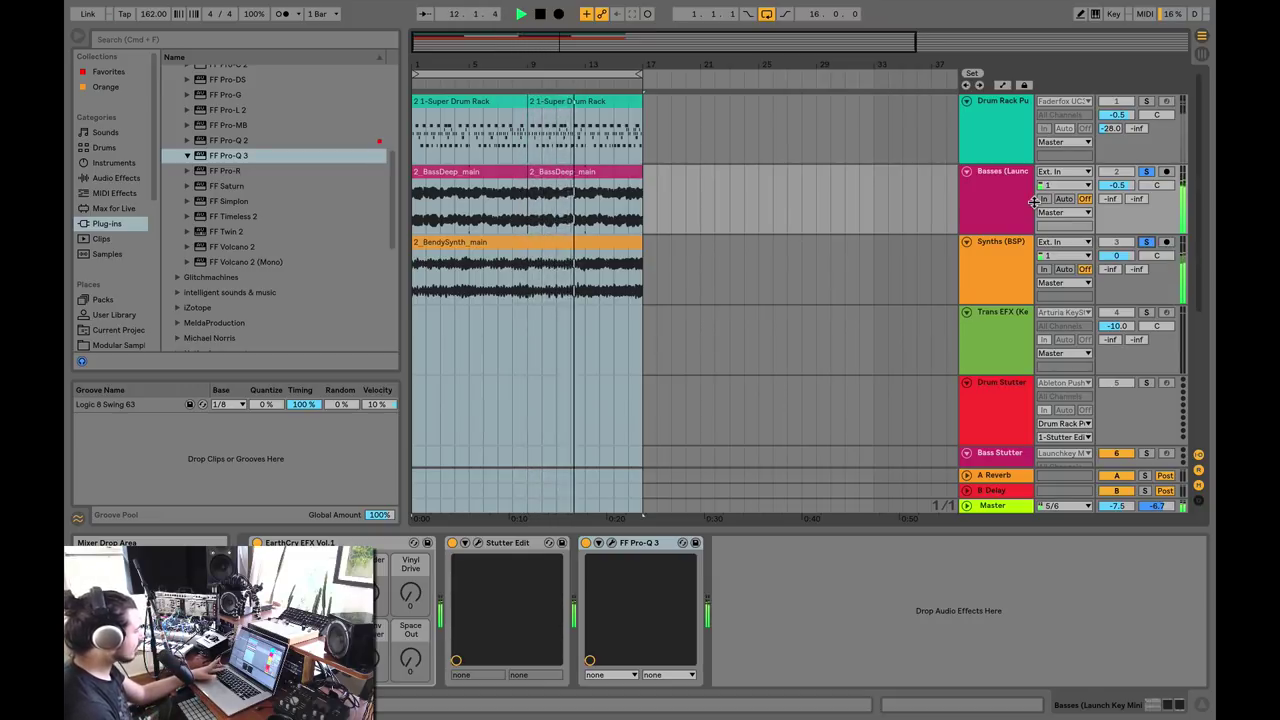
pyautogui.press('0')
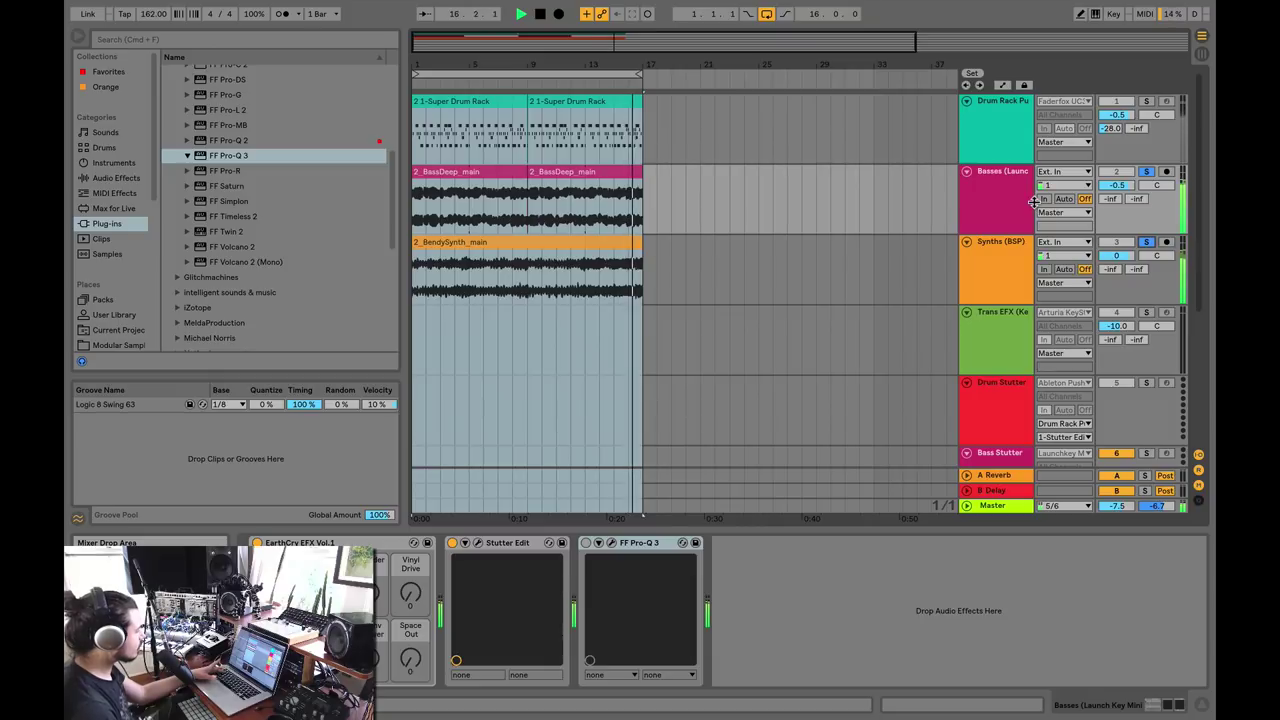
pyautogui.press('0')
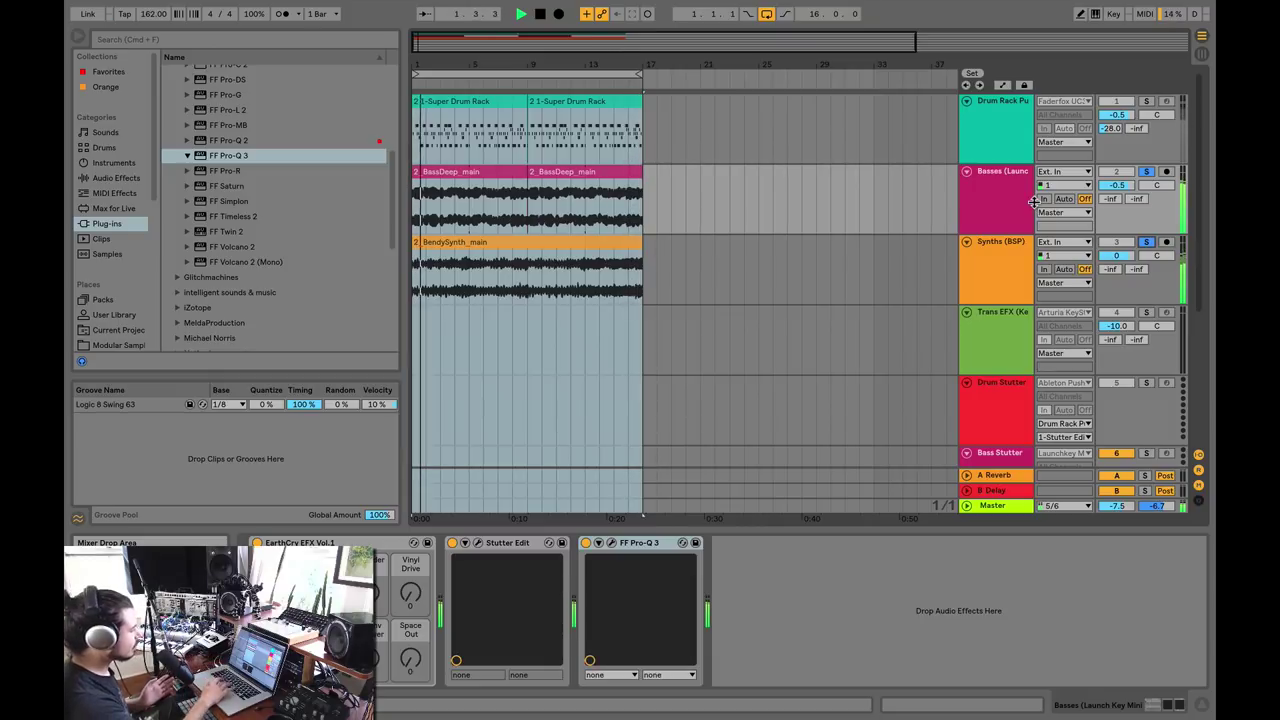
pyautogui.press('space')
pyautogui.click(1004, 184)
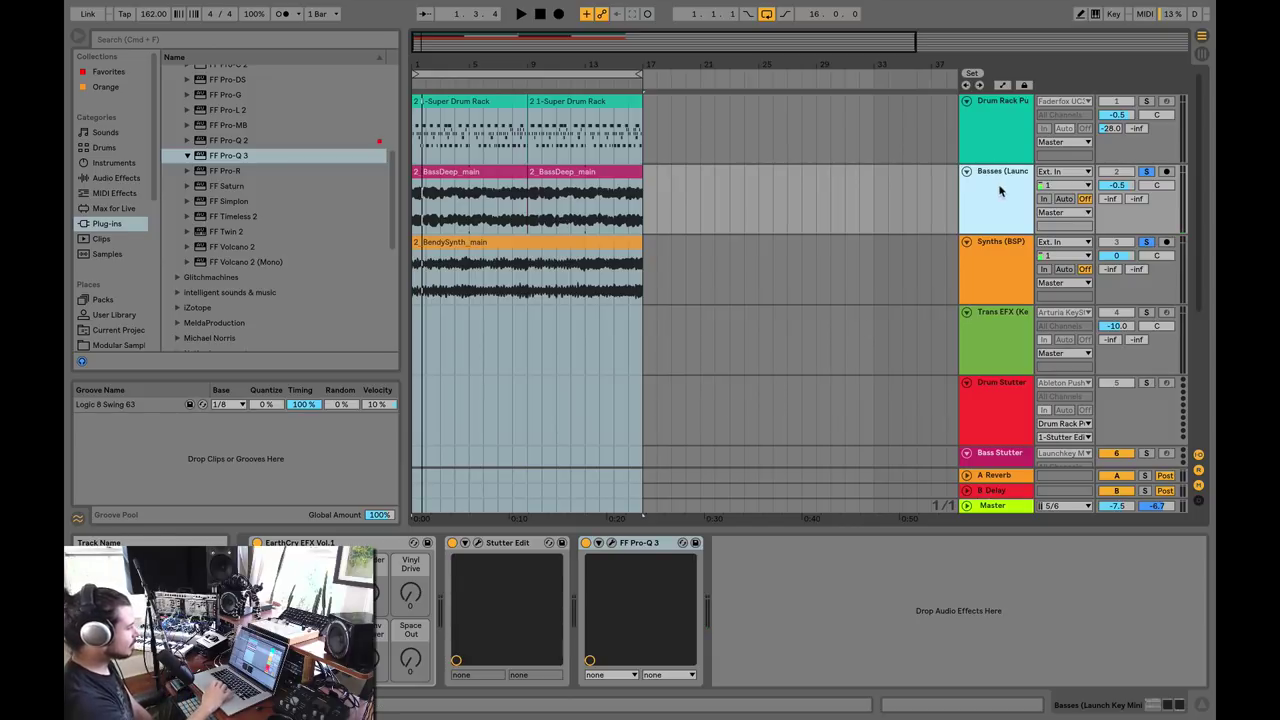
pyautogui.click(995, 115)
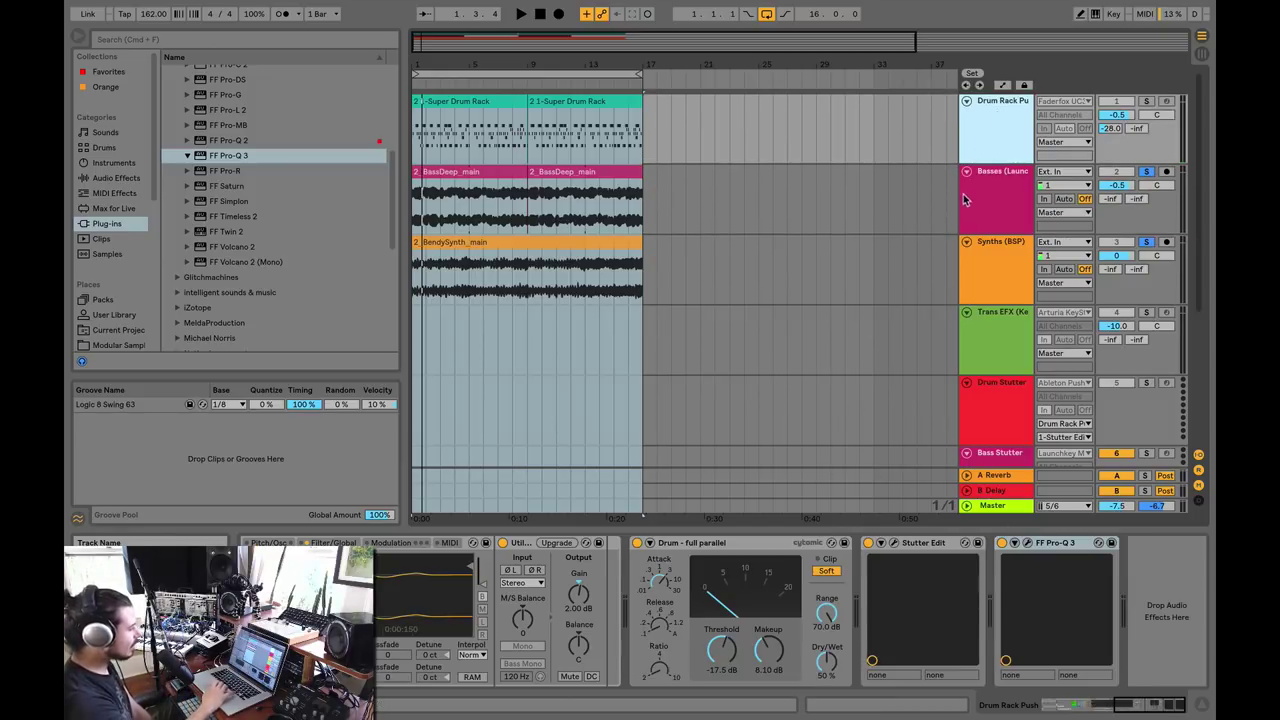
# Open the Drum Rack Push Pro-Q 3, set its analyzer source to FF Pro-Q 3/Basses, and unsolo Basses.
pyautogui.click(965, 199)
pyautogui.click(982, 130)
pyautogui.click(983, 191)
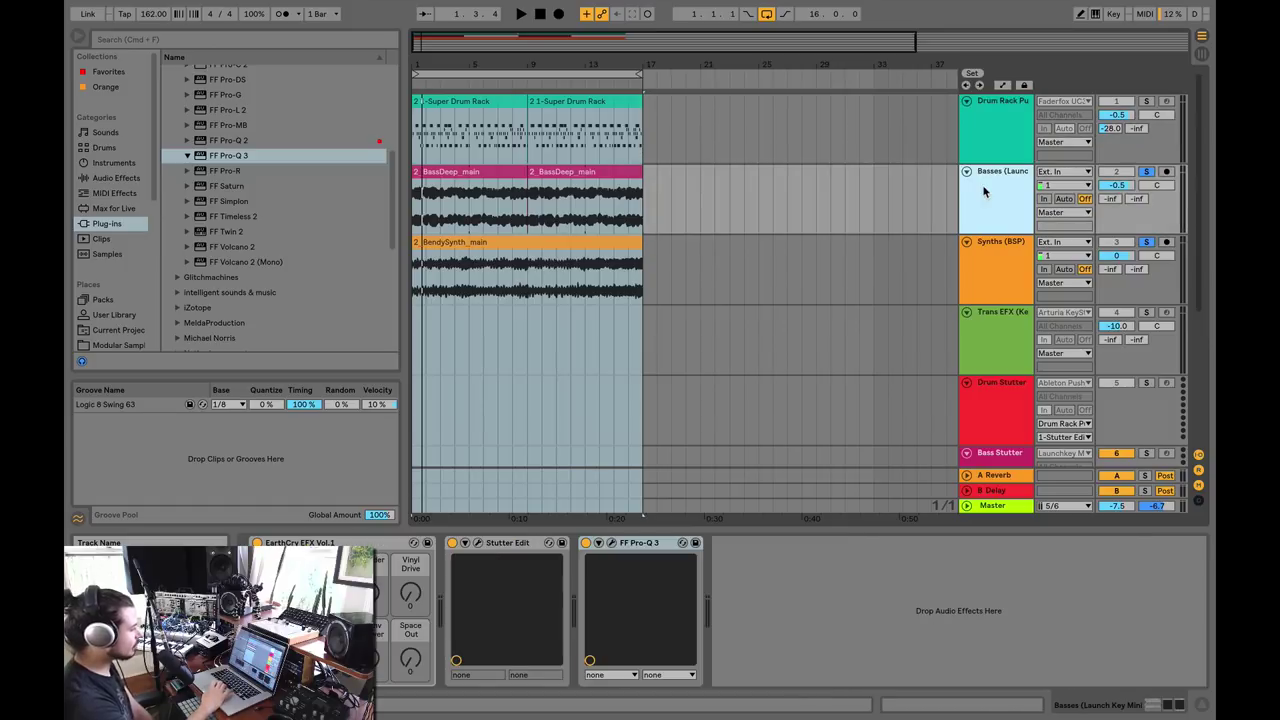
pyautogui.click(984, 118)
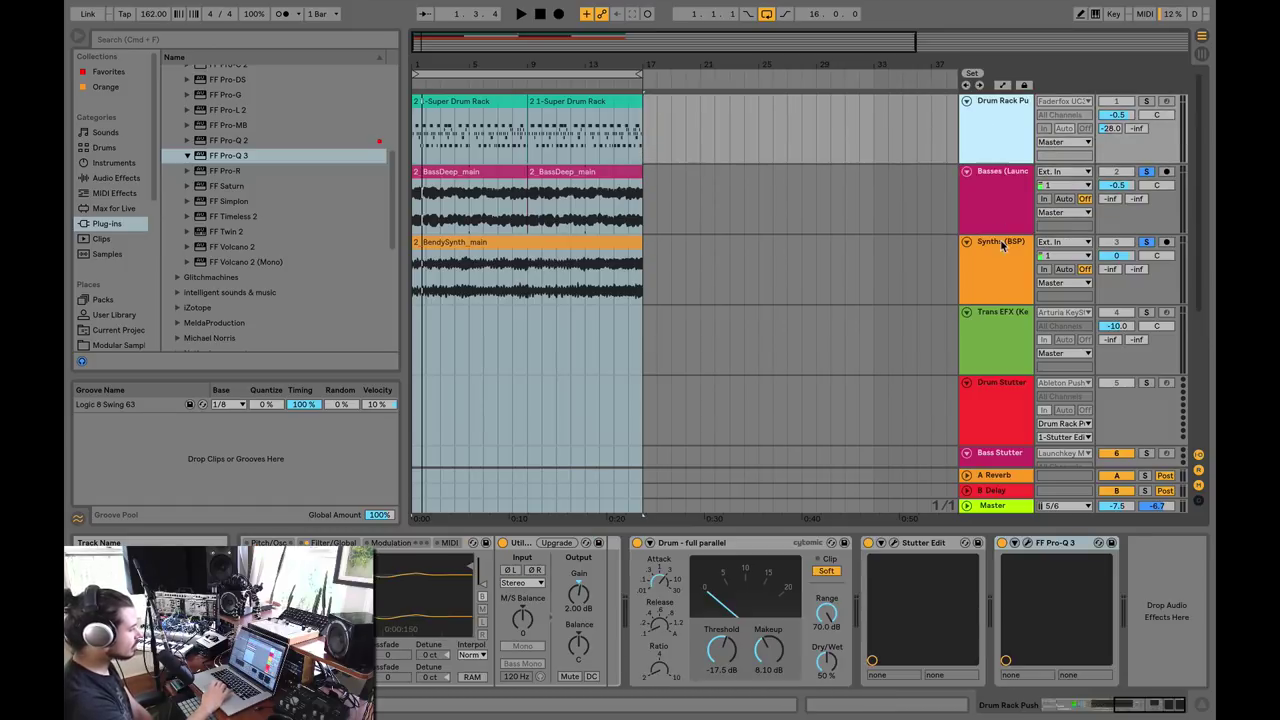
pyautogui.click(1027, 543)
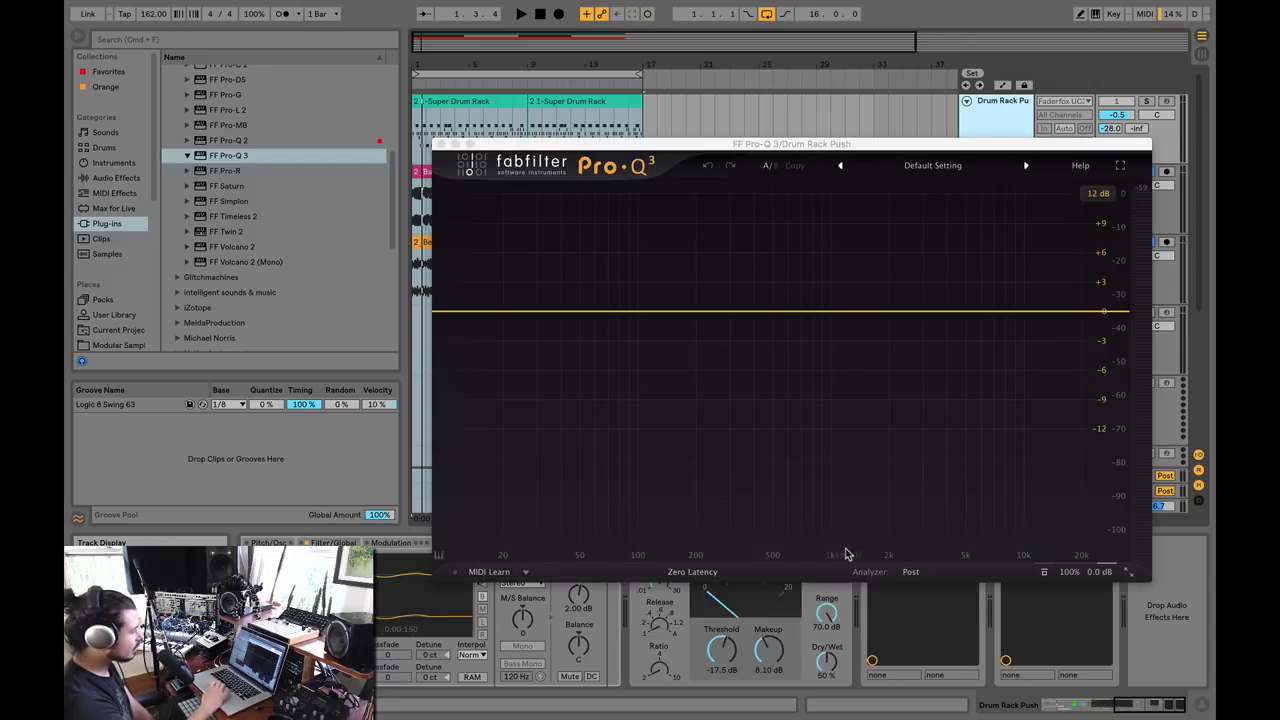
pyautogui.click(910, 574)
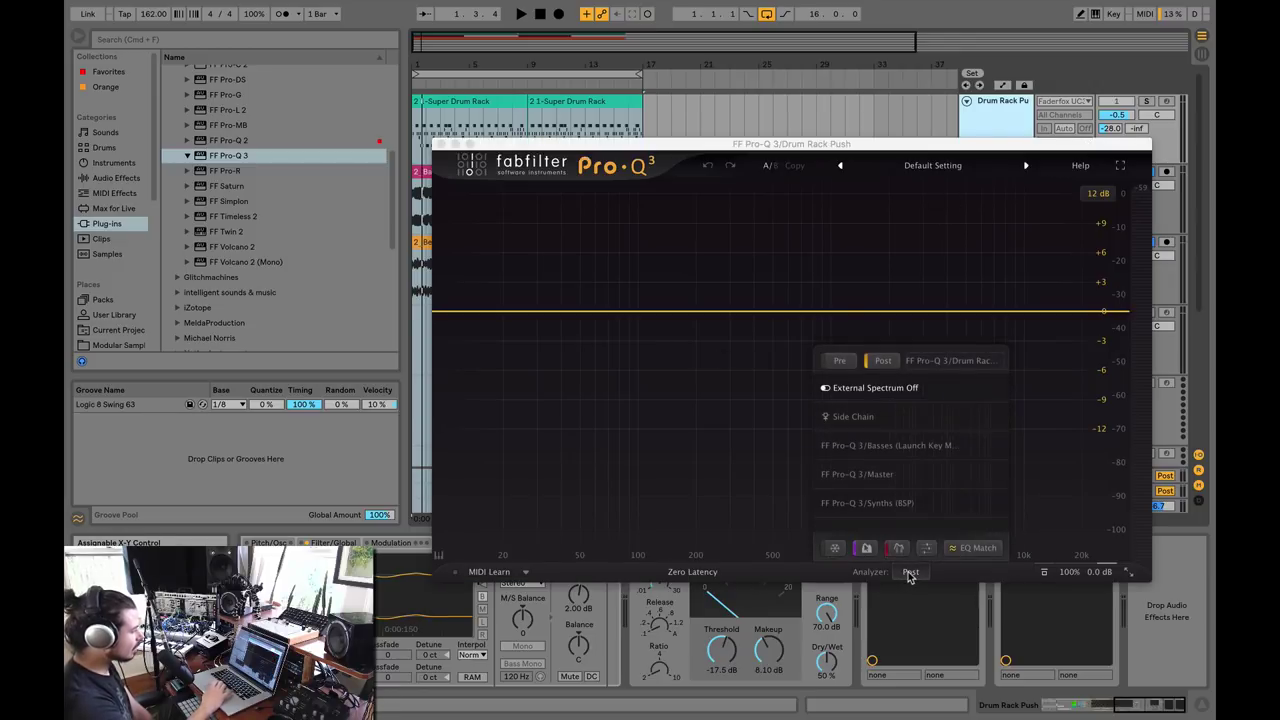
pyautogui.click(893, 449)
pyautogui.moveTo(1123, 155); pyautogui.dragTo(1068, 155)
pyautogui.click(1153, 174)
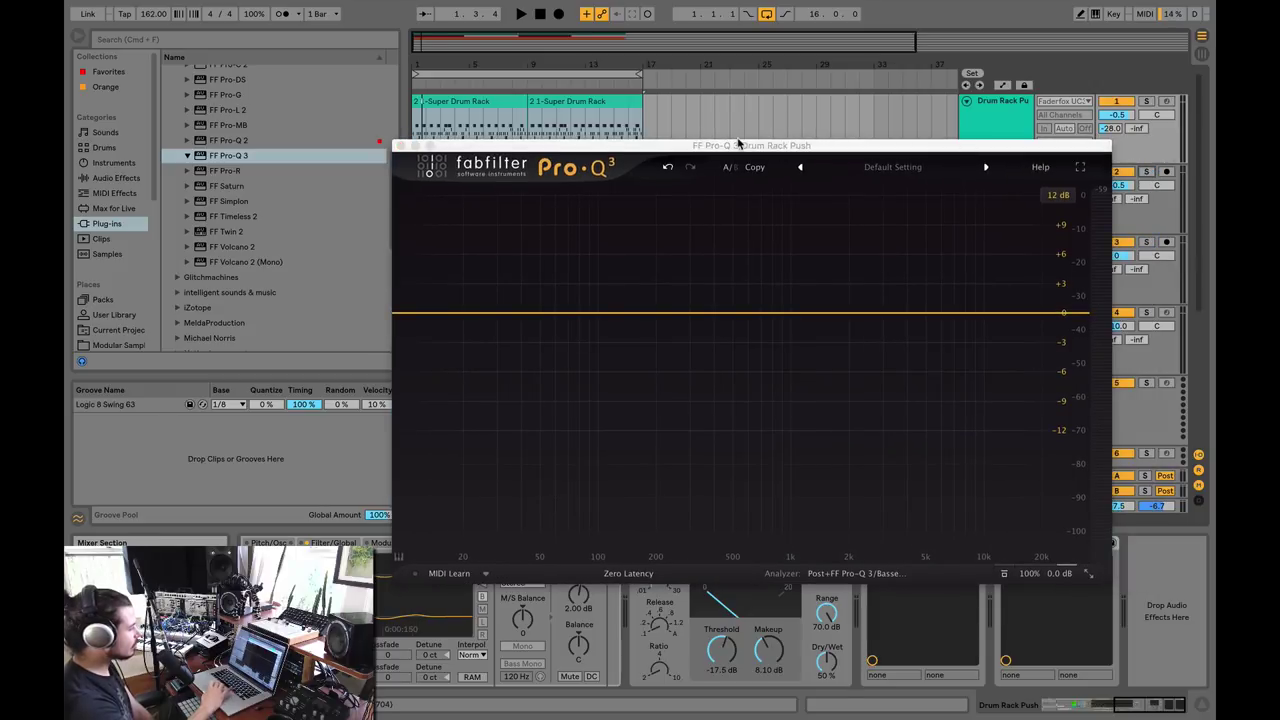
# Play the song, reposition the Pro-Q 3 window, and replay with Drum Rack Push soloed.
pyautogui.press('space')
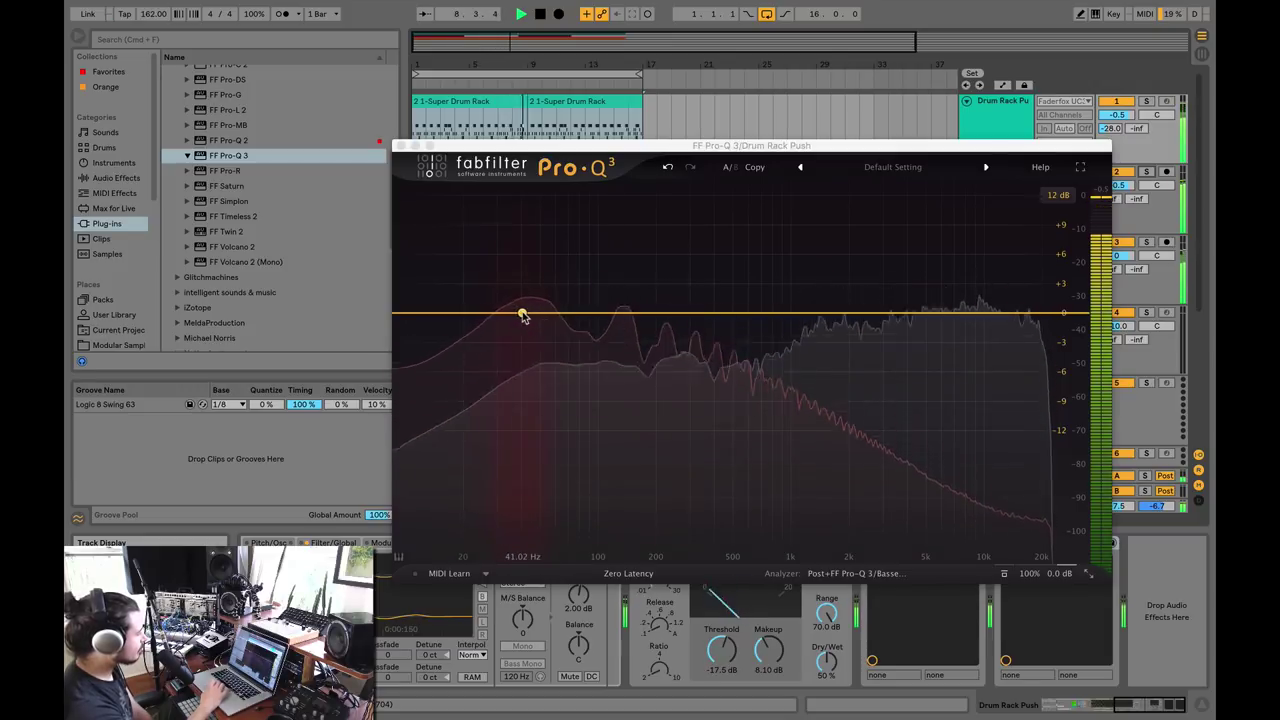
pyautogui.press('space')
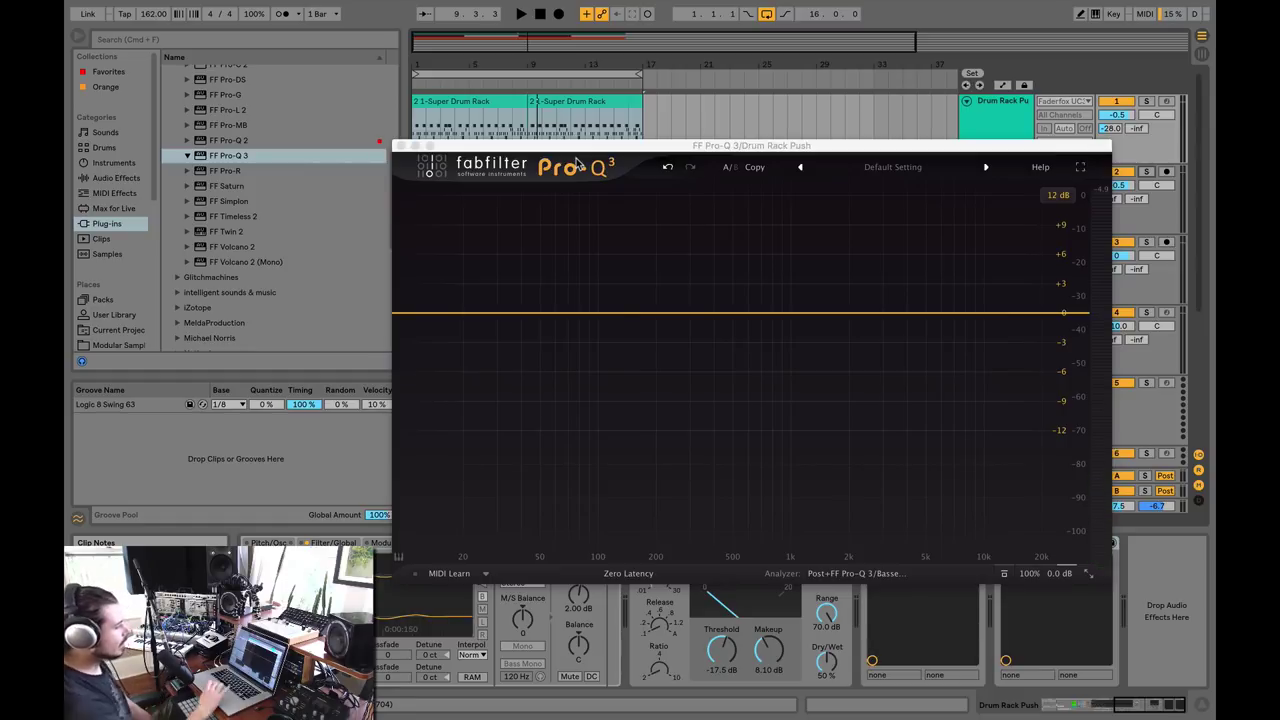
pyautogui.press('space')
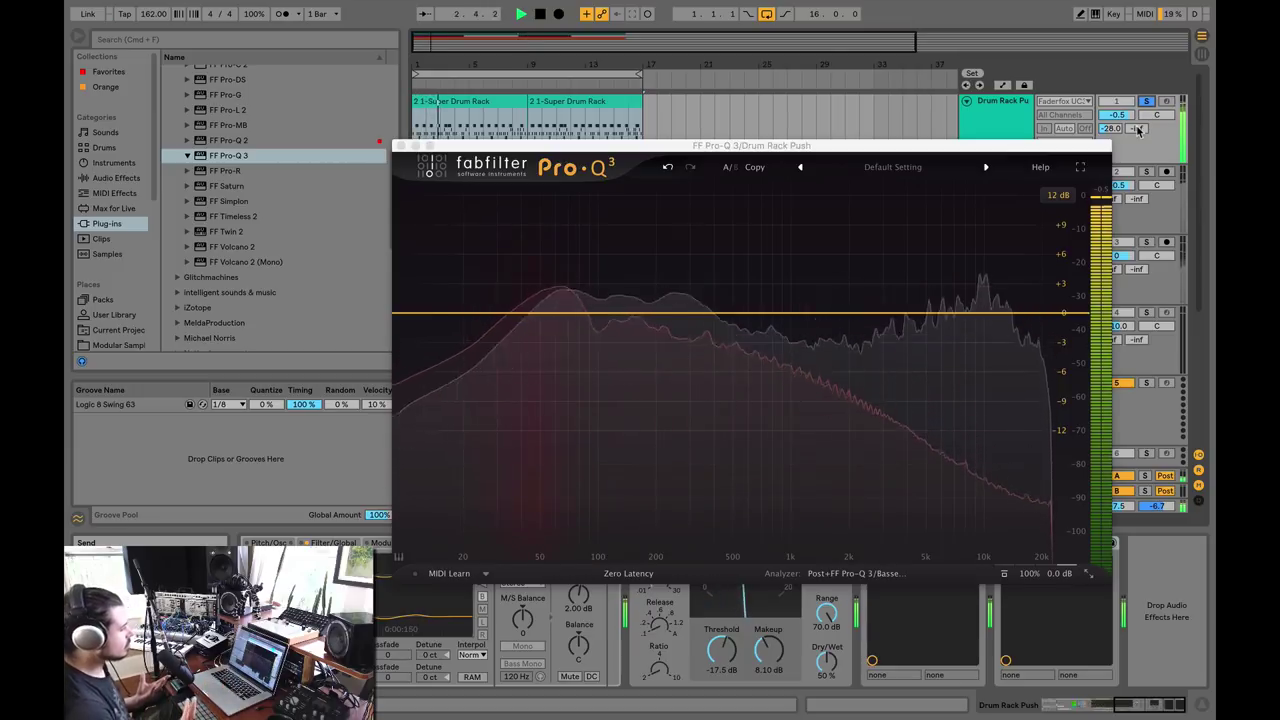
pyautogui.click(1147, 172)
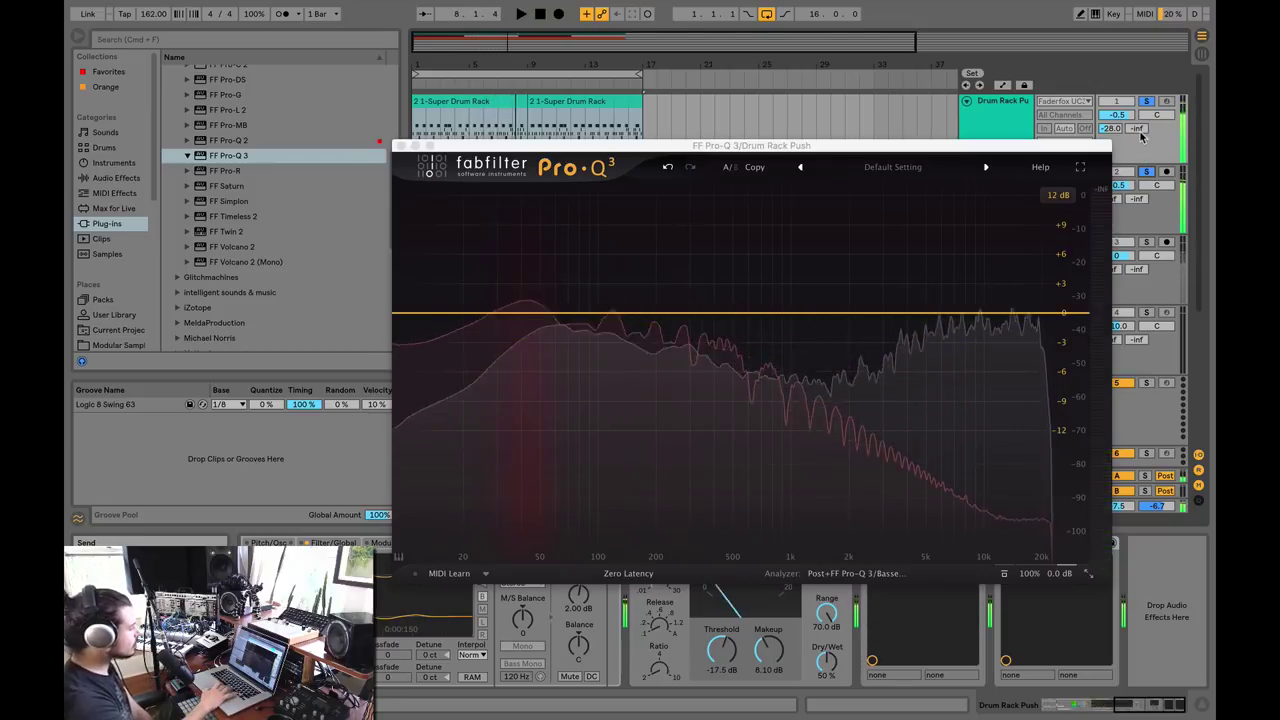
pyautogui.click(1147, 173)
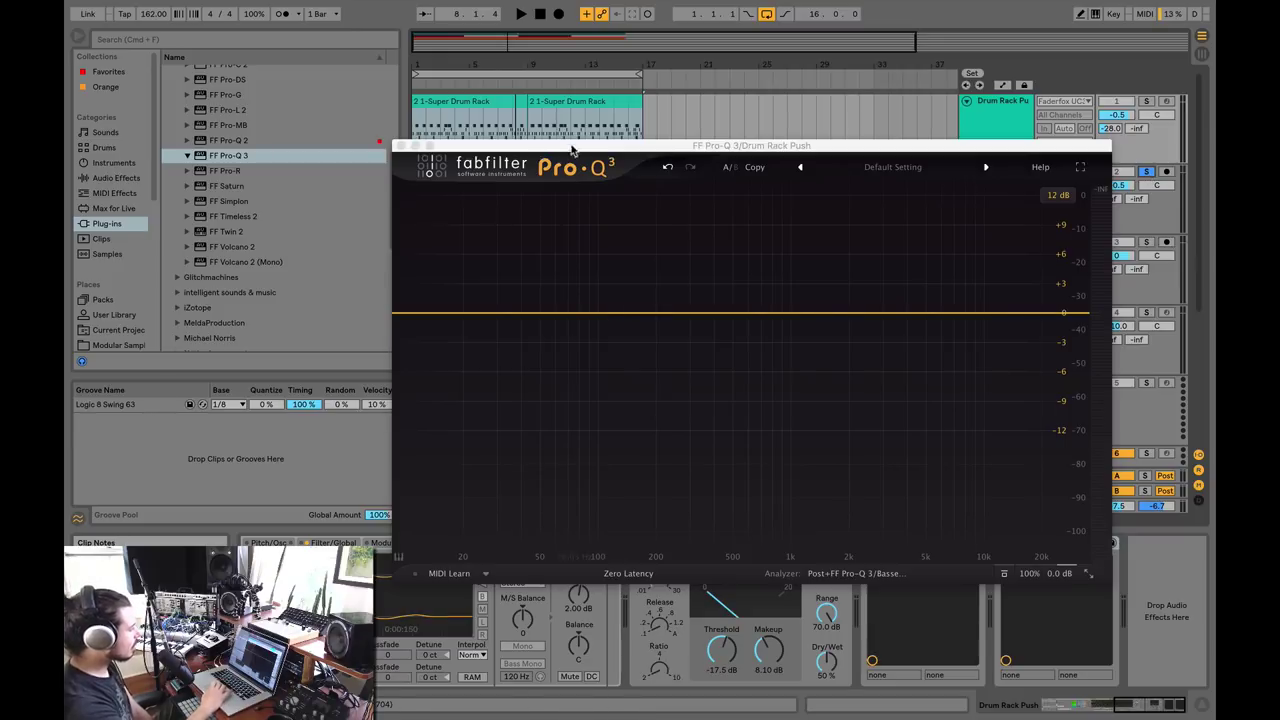
pyautogui.moveTo(572, 150); pyautogui.dragTo(577, 190)
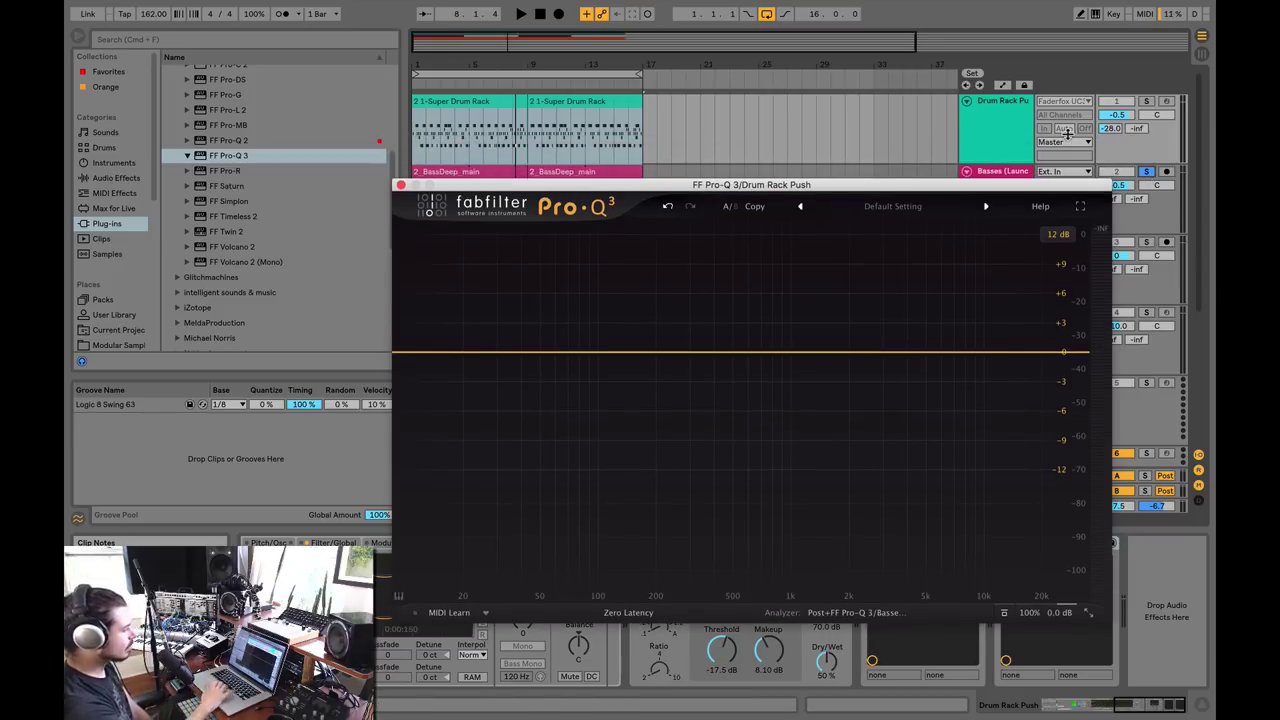
pyautogui.click(1146, 102)
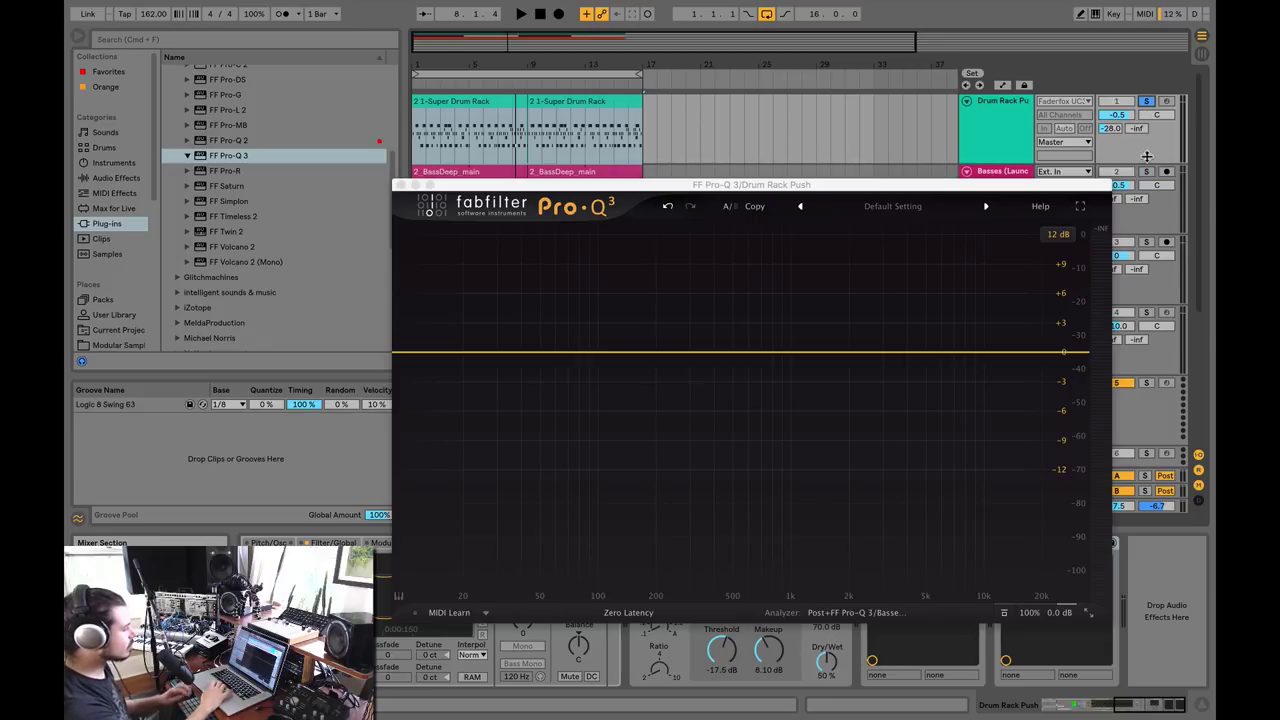
pyautogui.press('space')
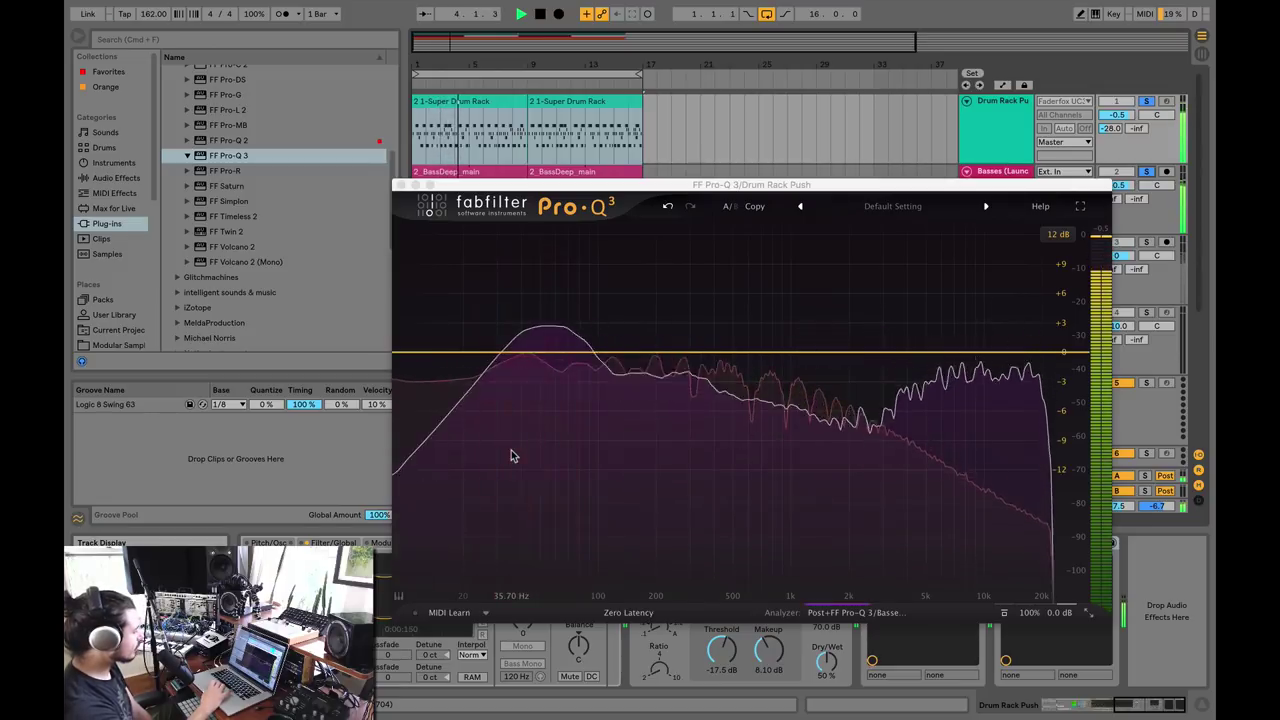
# Create a drum bell cut at about 47.7 Hz, -3.99 dB, 36 dB/oct slope, Q 1.775.
pyautogui.moveTo(536, 352); pyautogui.dragTo(526, 386)
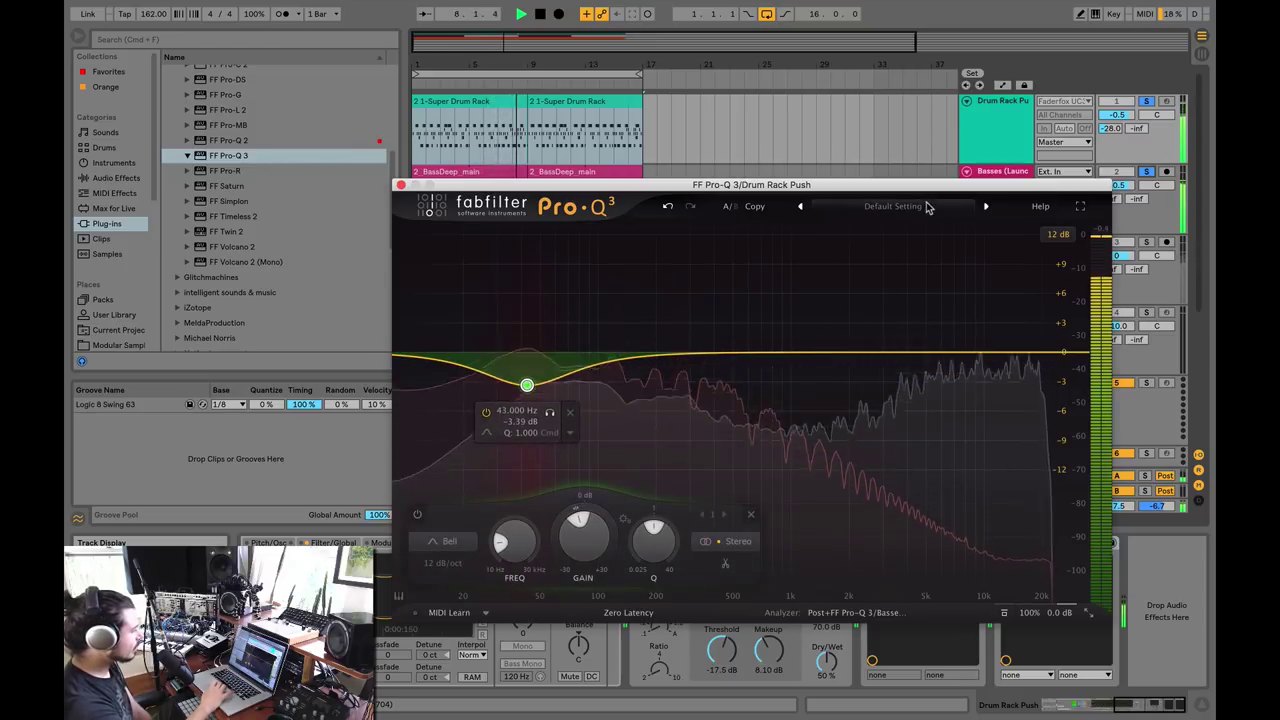
pyautogui.click(443, 563)
pyautogui.click(450, 617)
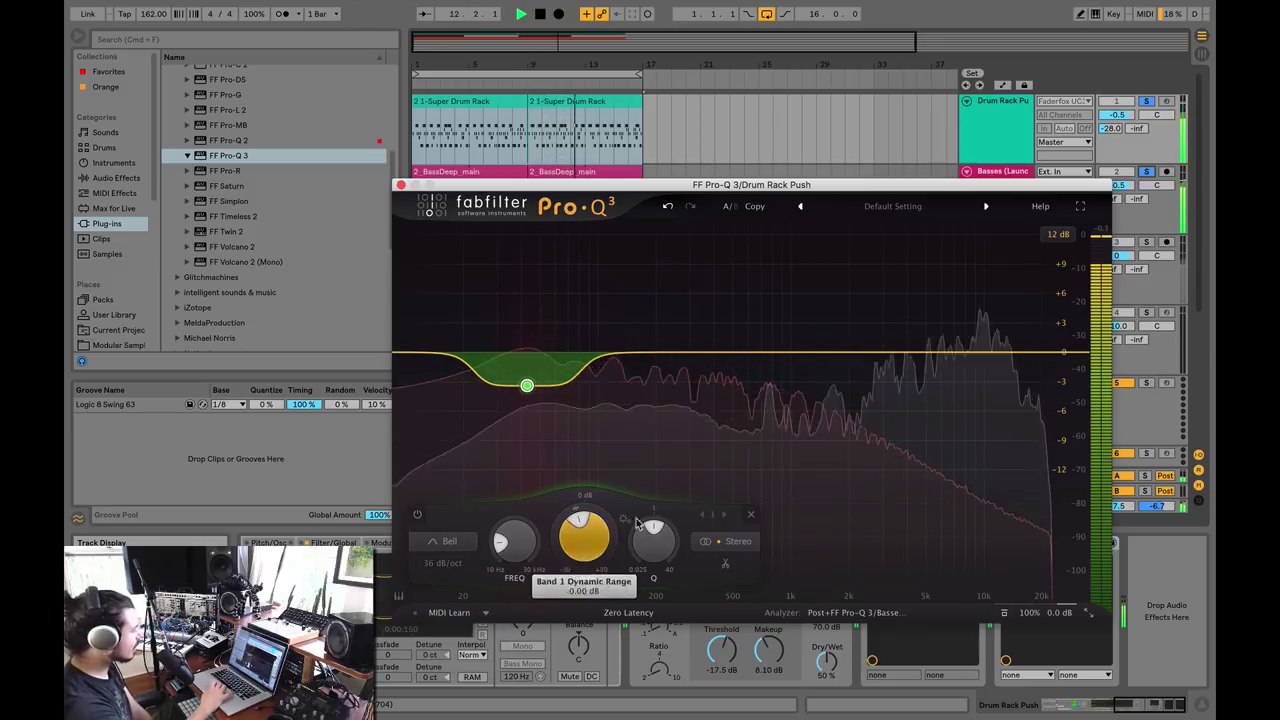
pyautogui.scroll(3, 654, 530)
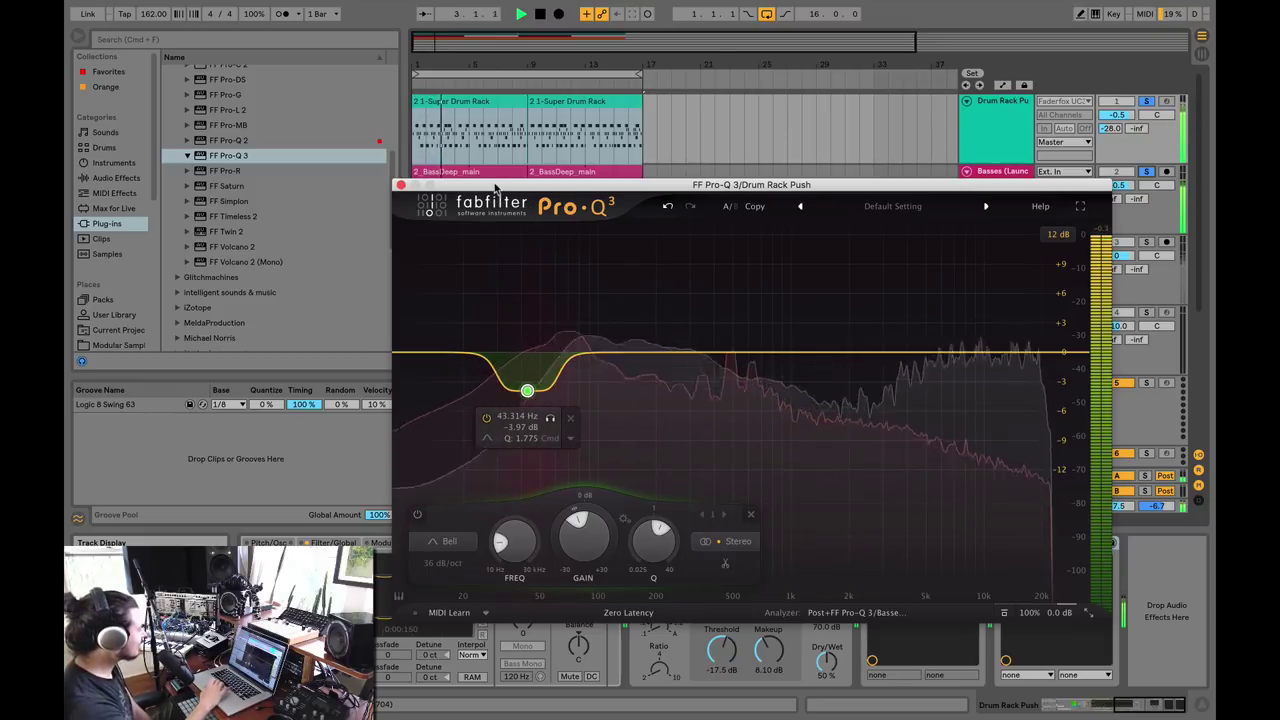
pyautogui.moveTo(494, 186); pyautogui.dragTo(472, 186)
pyautogui.moveTo(508, 392); pyautogui.dragTo(513, 391)
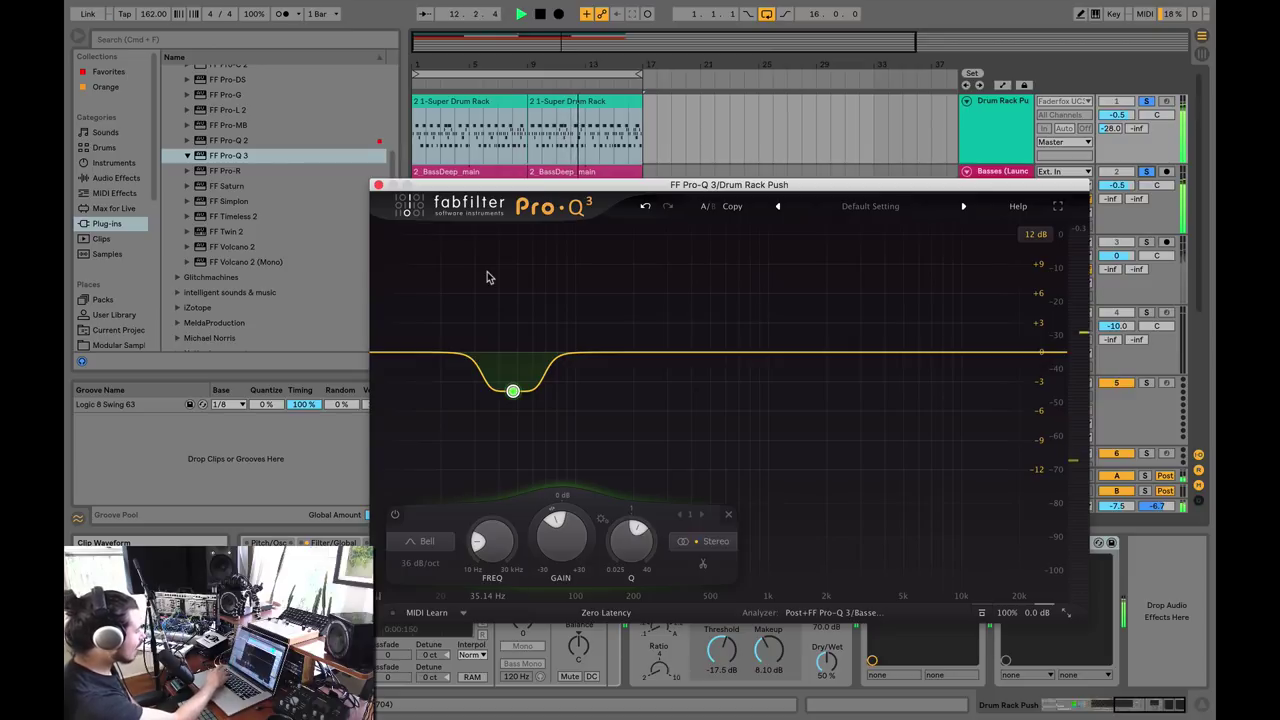
pyautogui.moveTo(513, 391)
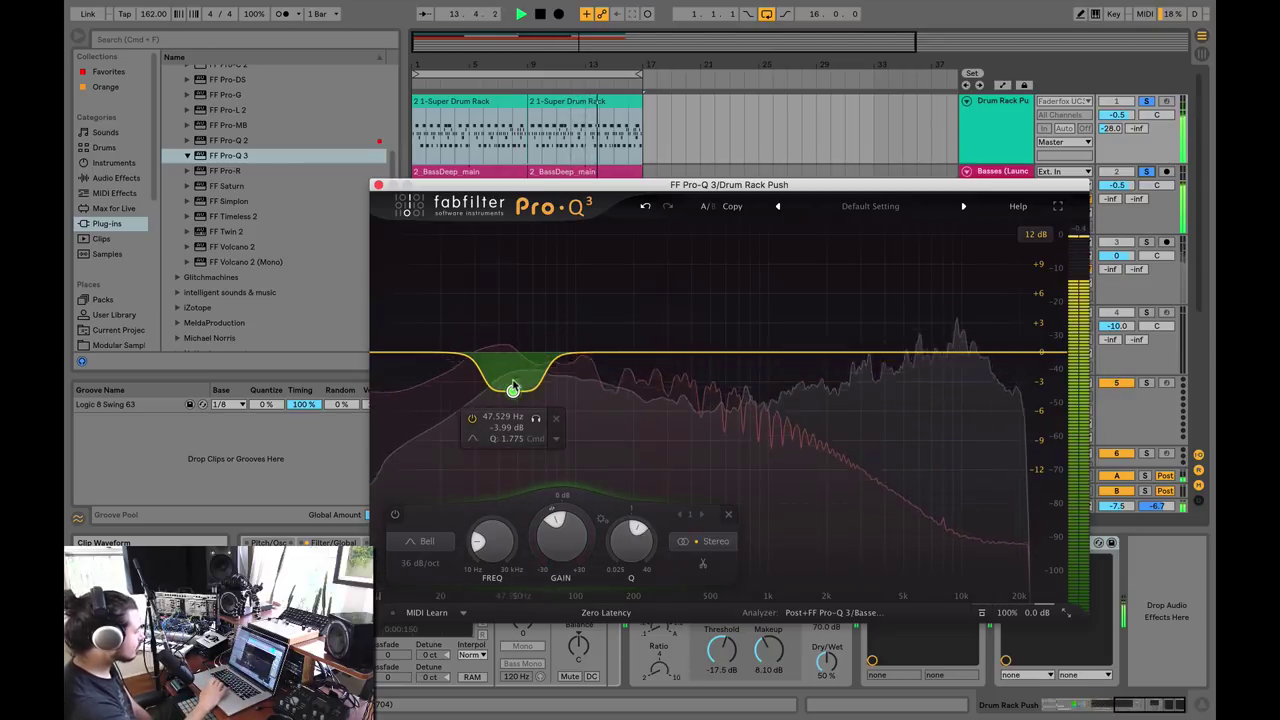
pyautogui.moveTo(513, 391); pyautogui.dragTo(514, 391)
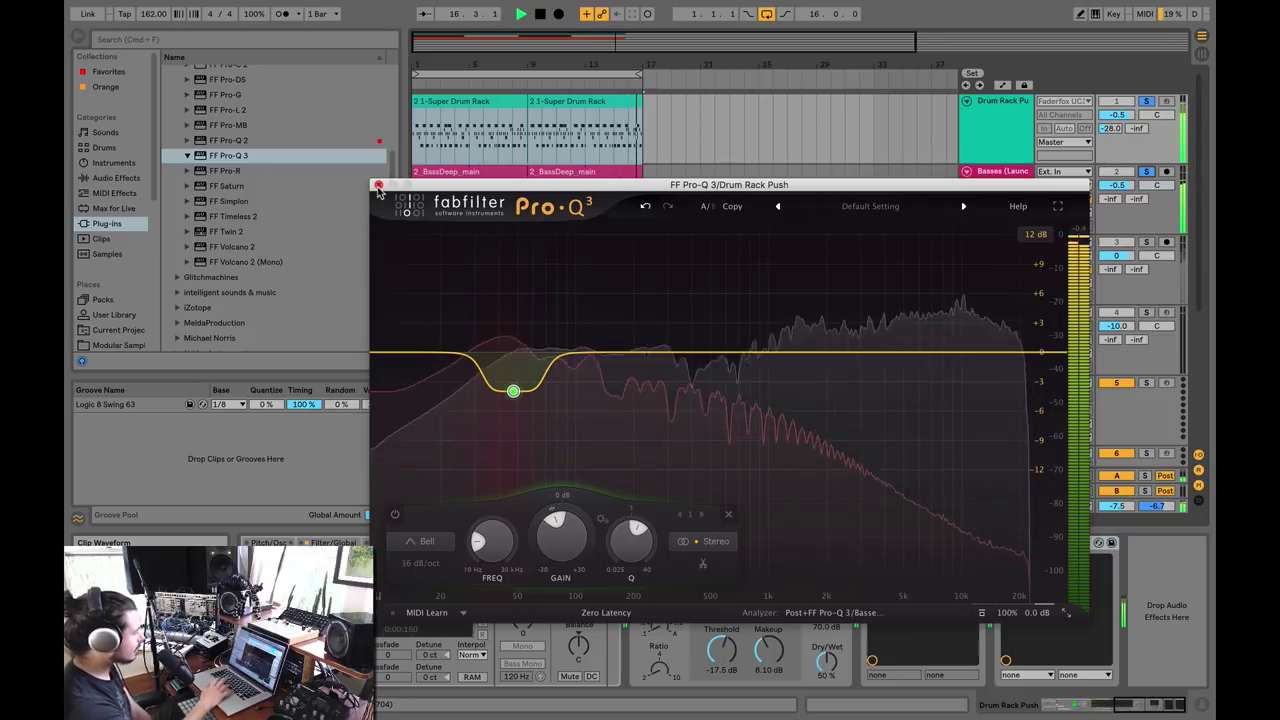
# Switch the drum Pro-Q 3 analyzer's external source from Basses to FF Pro-Q 3/Synths (BSP) and play.
pyautogui.click(803, 612)
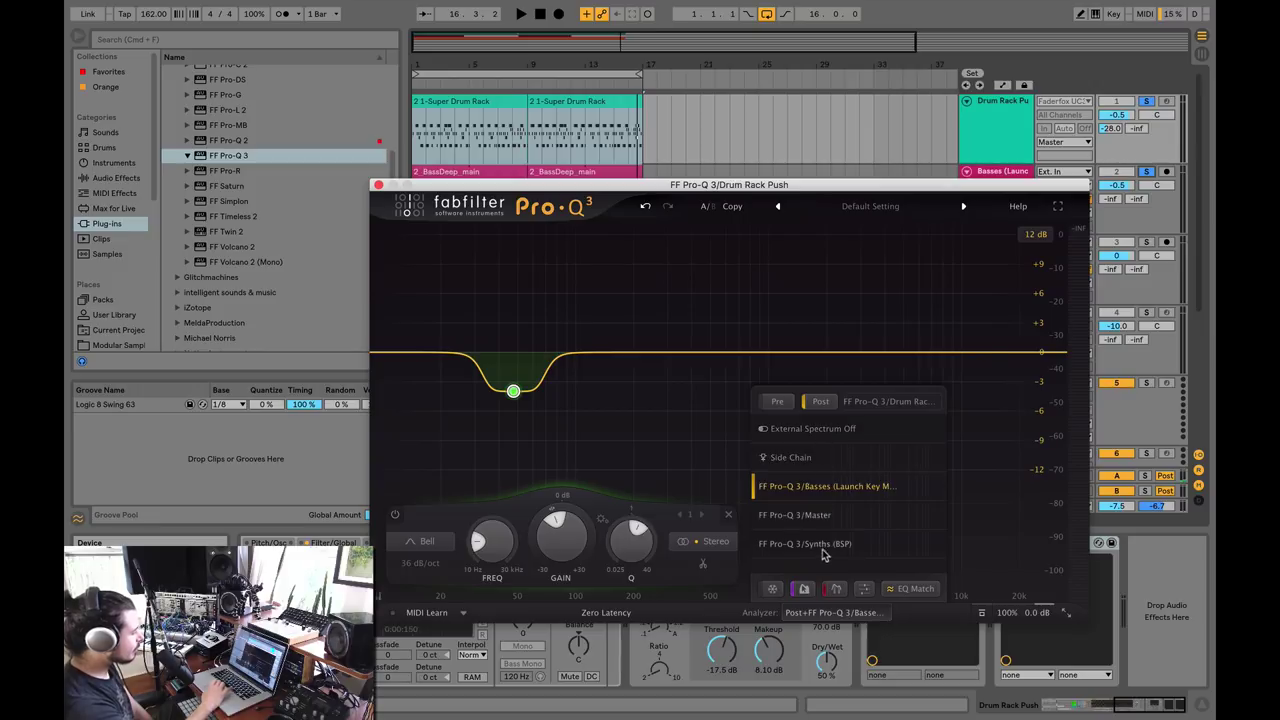
pyautogui.moveTo(823, 492)
pyautogui.click(758, 186)
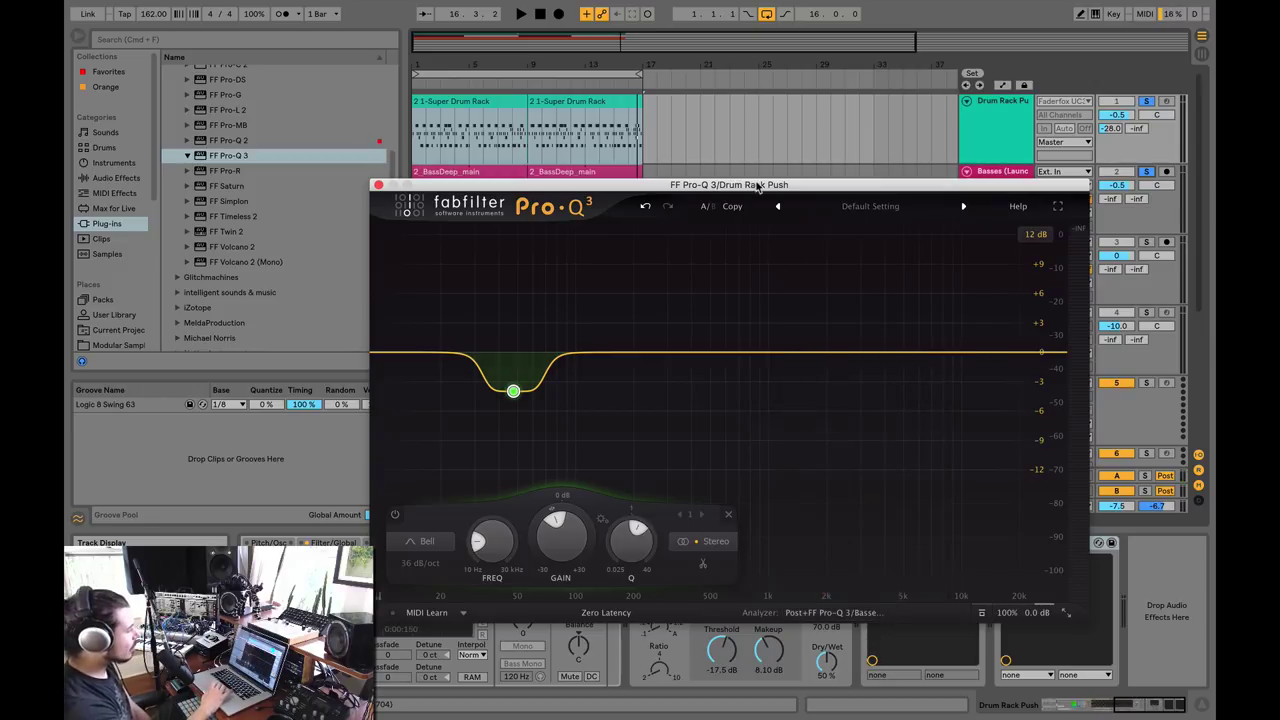
pyautogui.click(849, 619)
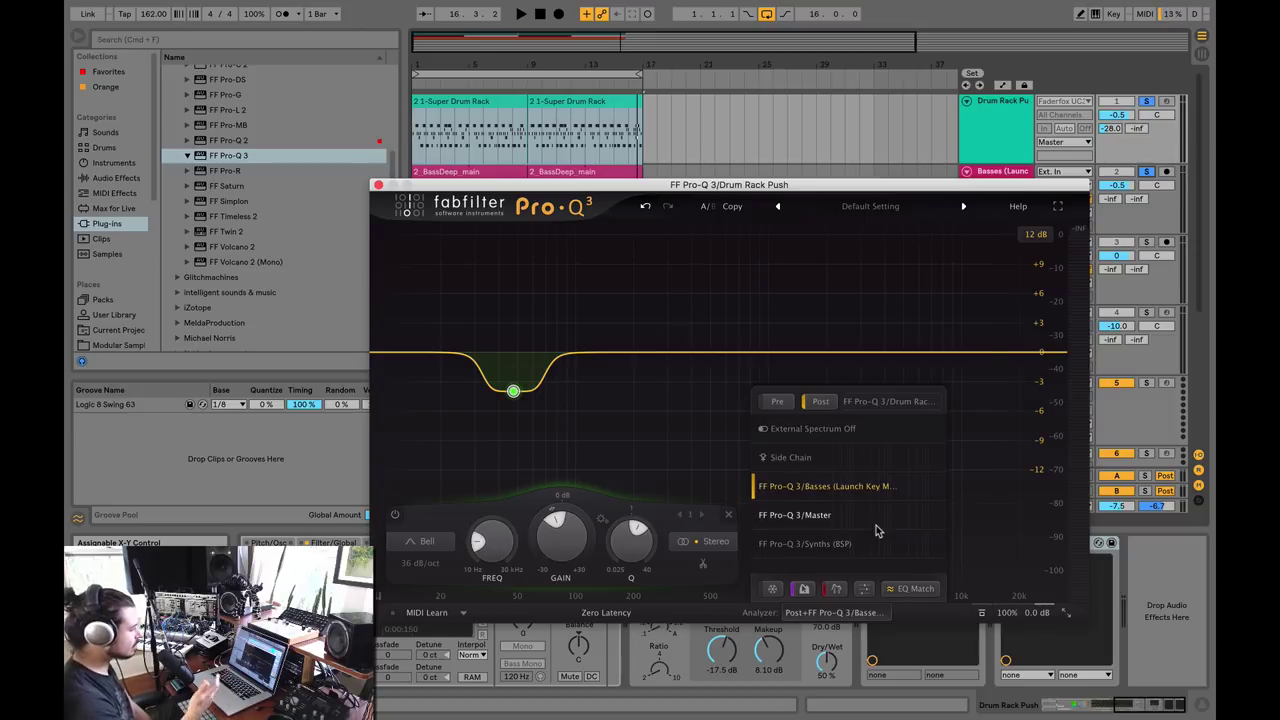
pyautogui.moveTo(875, 531)
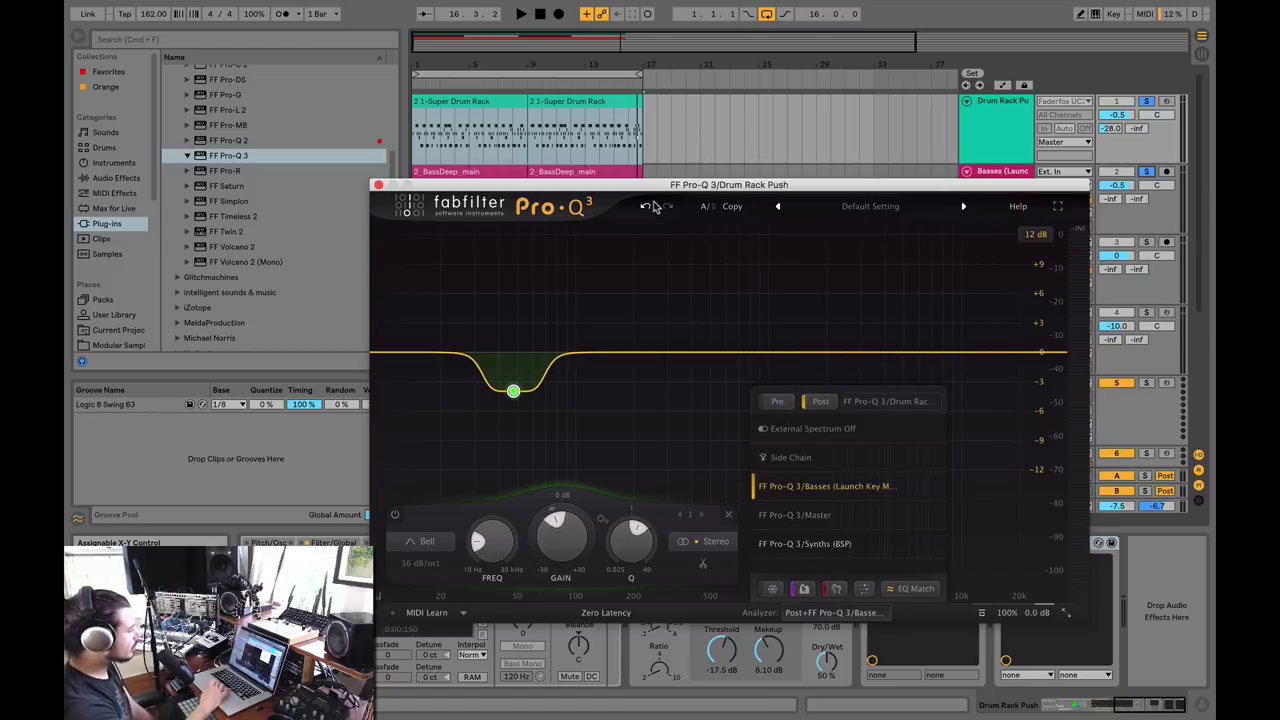
pyautogui.moveTo(612, 189); pyautogui.dragTo(603, 190)
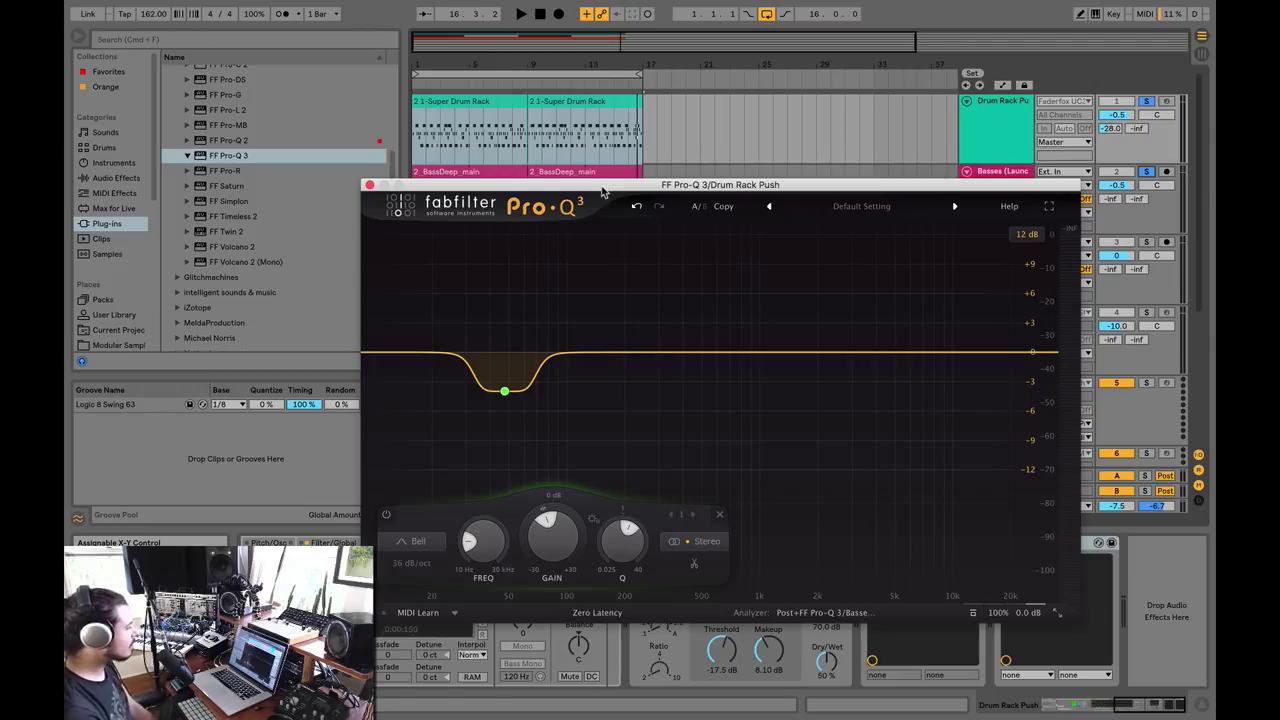
pyautogui.click(1147, 174)
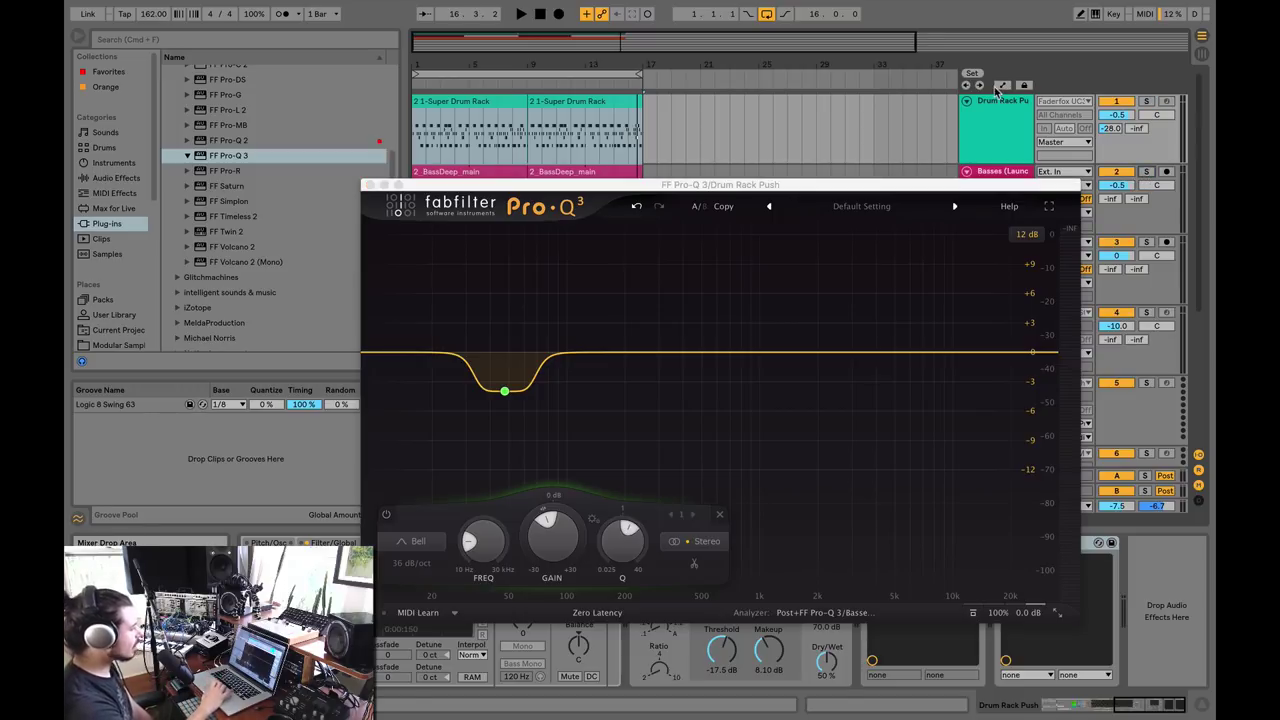
pyautogui.click(996, 113)
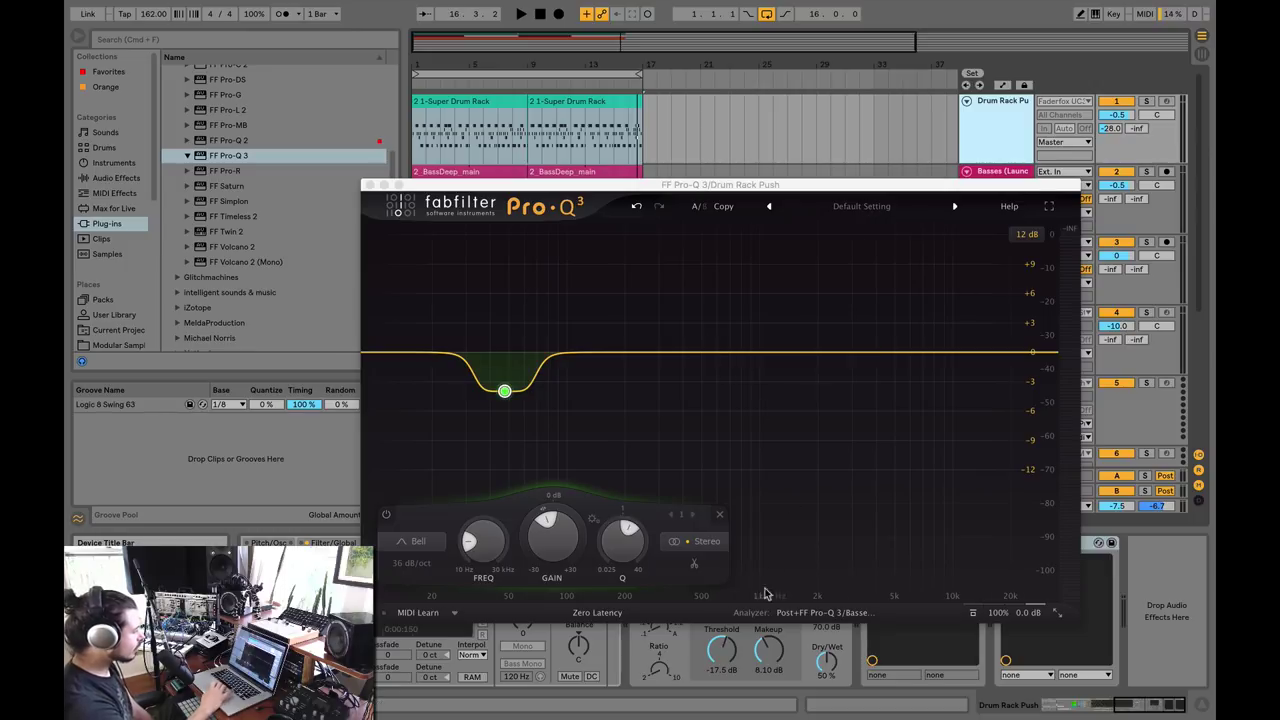
pyautogui.click(803, 612)
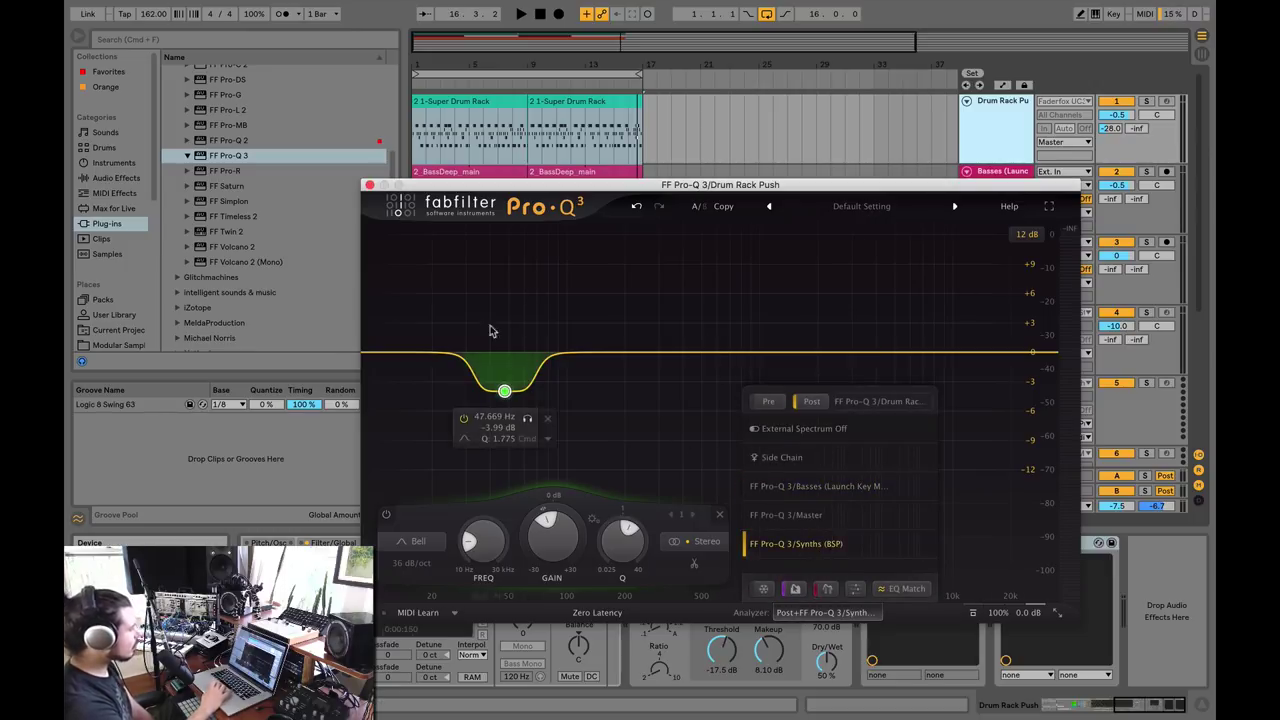
pyautogui.moveTo(611, 188); pyautogui.dragTo(586, 168)
pyautogui.press('space')
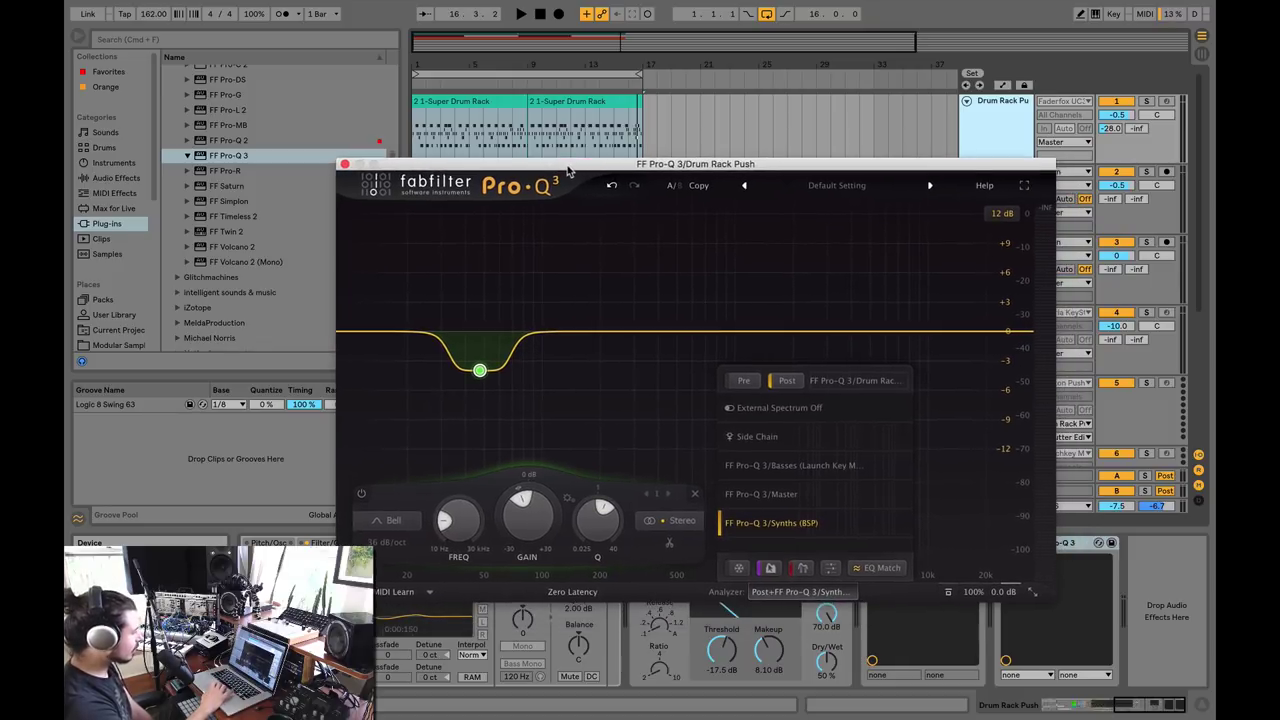
# Add a second drum Bell band cutting near 229 Hz with a 48 dB/oct slope.
pyautogui.press('space')
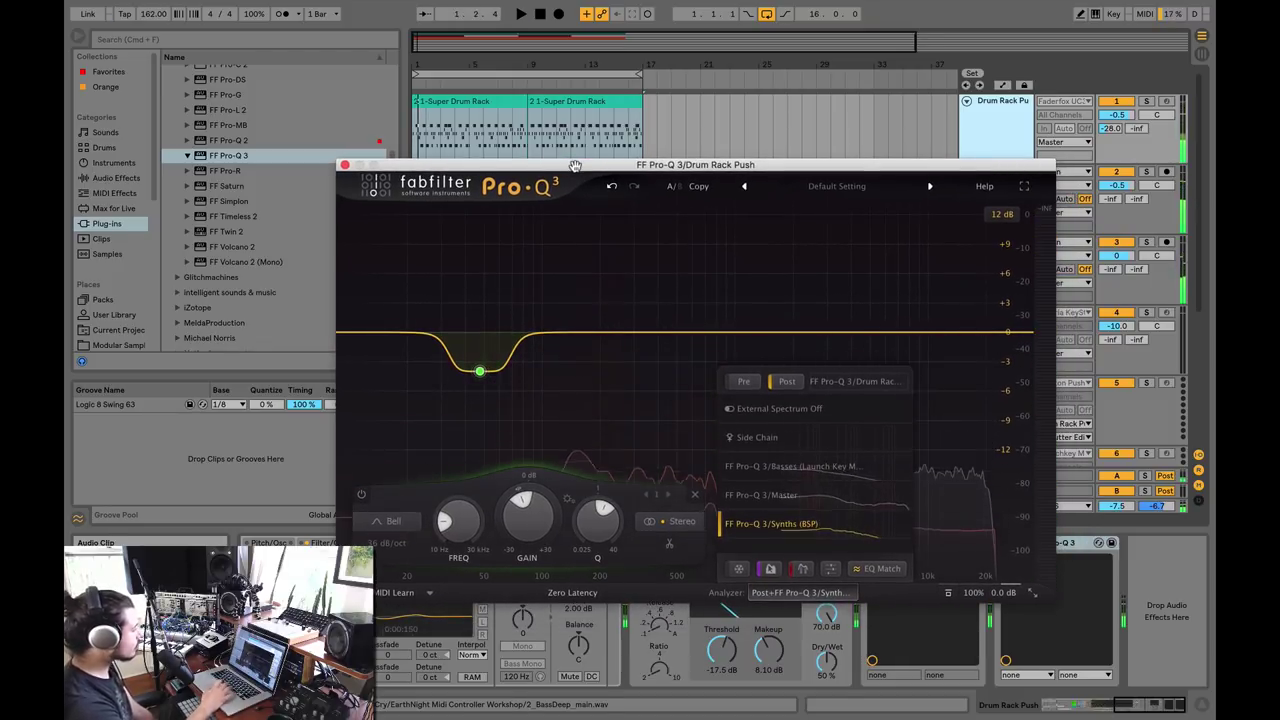
pyautogui.press('space')
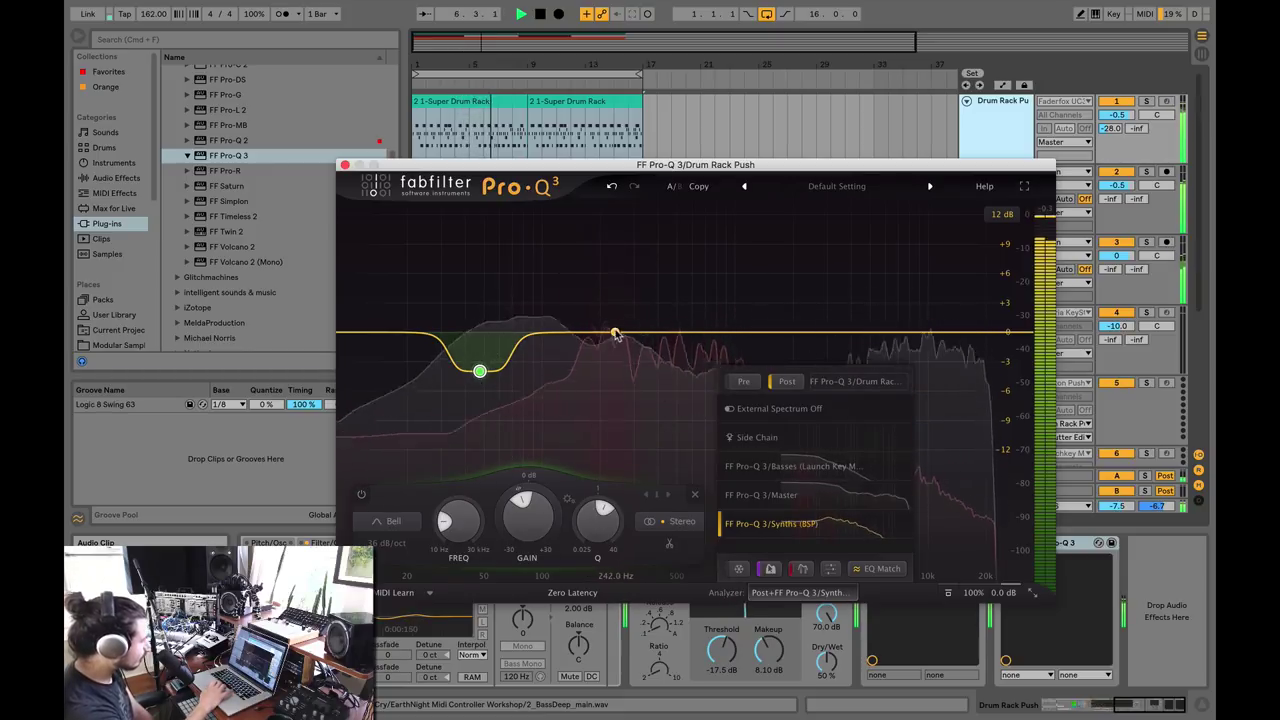
pyautogui.moveTo(614, 333); pyautogui.dragTo(612, 352)
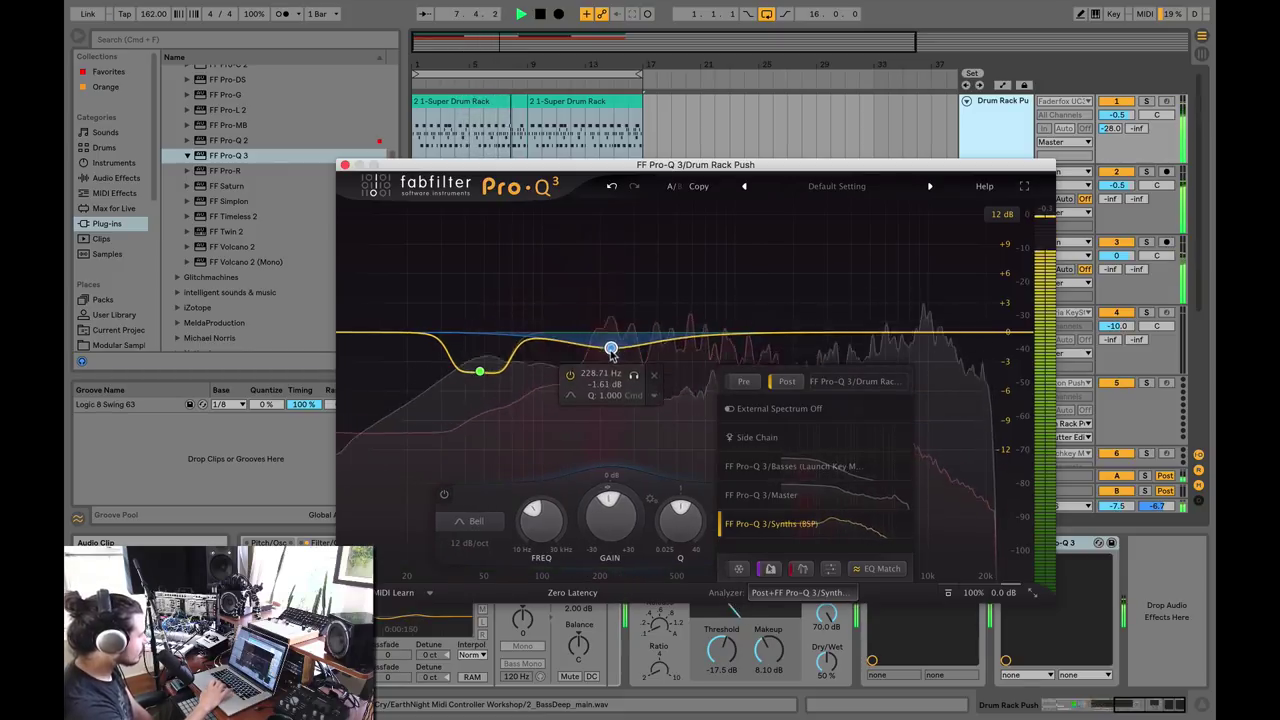
pyautogui.click(476, 521)
pyautogui.click(476, 521)
pyautogui.click(470, 545)
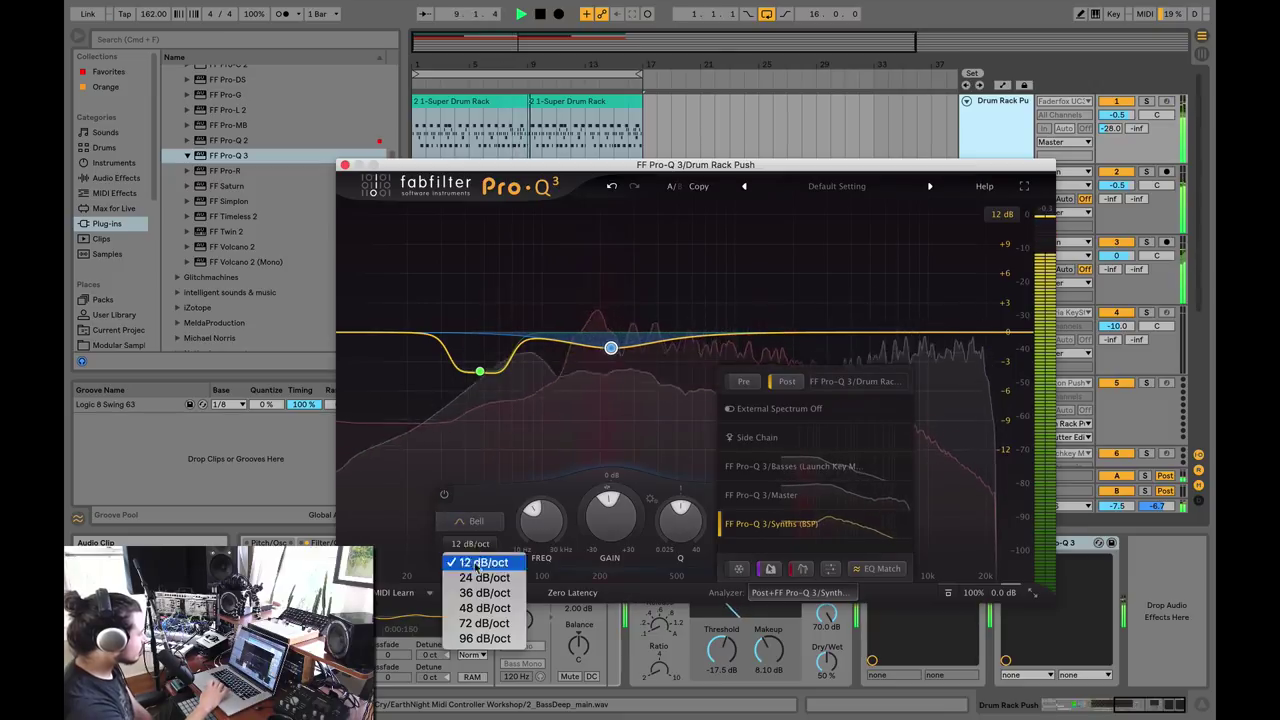
pyautogui.click(484, 607)
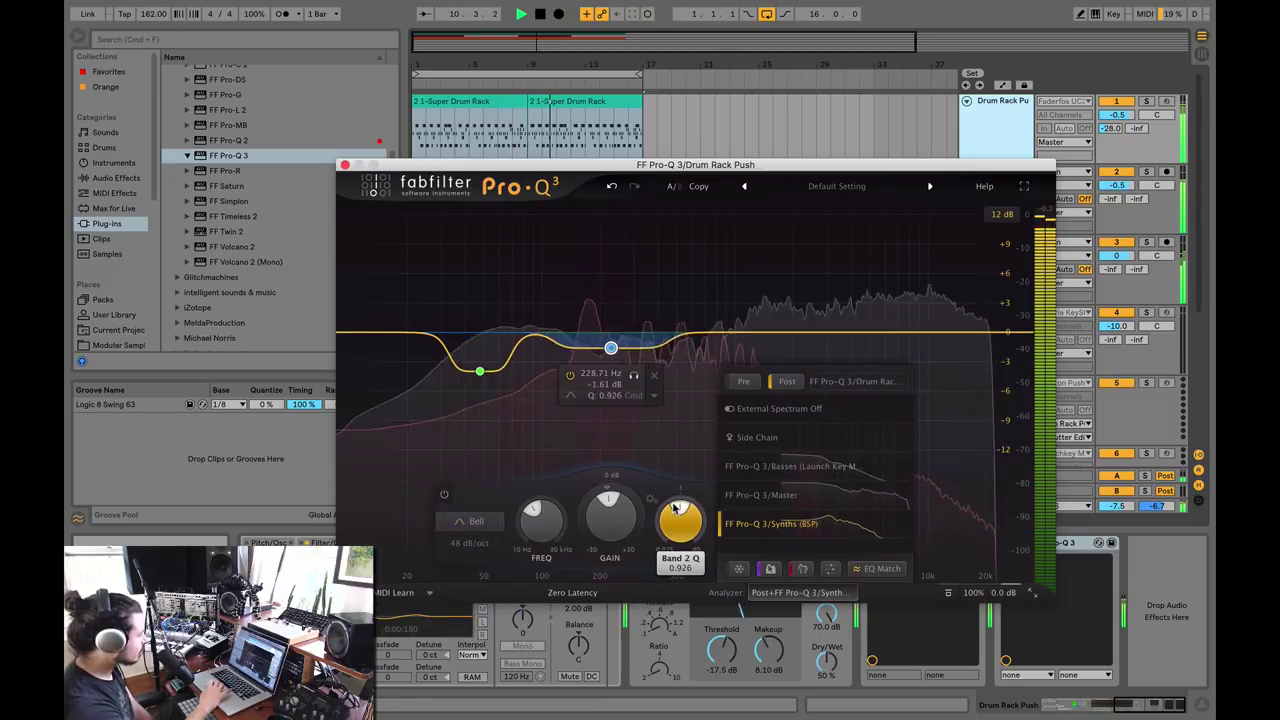
# Narrow it to Q 2.056 at about 233.78 Hz, -3.26 dB, and play to check.
pyautogui.scroll(5, 676, 508)
pyautogui.moveTo(610, 347); pyautogui.dragTo(612, 366)
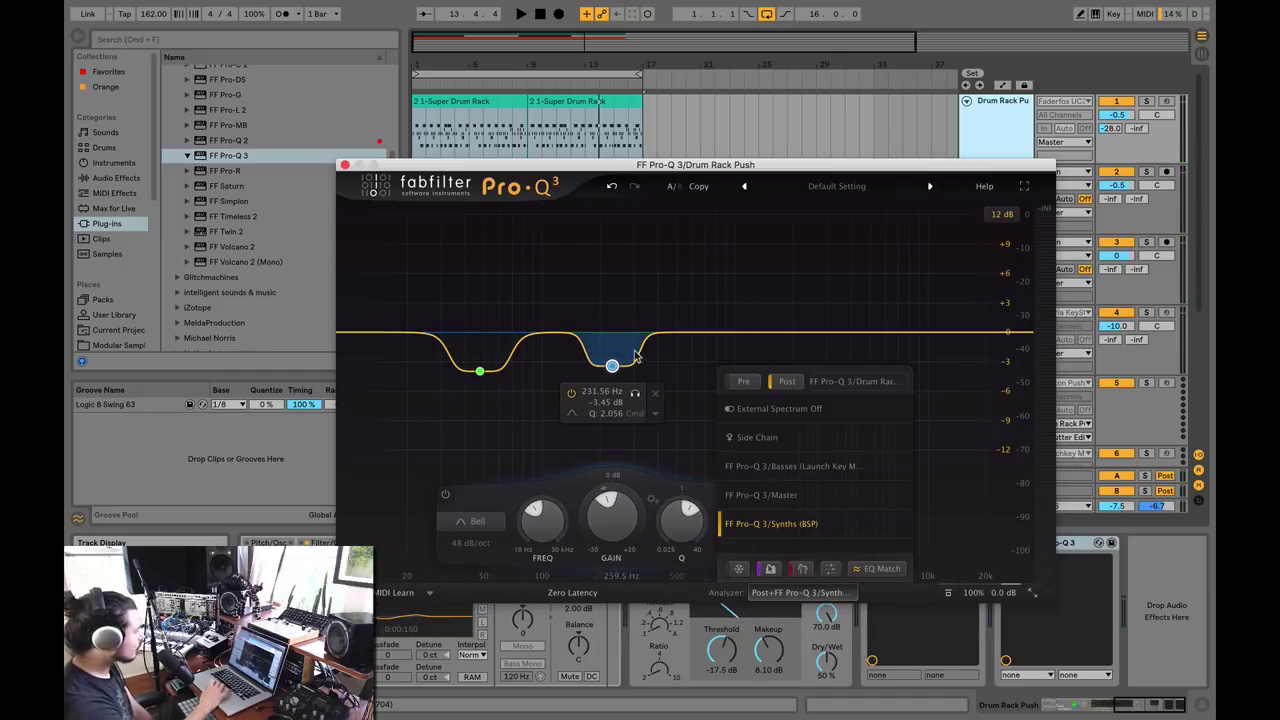
pyautogui.moveTo(612, 367); pyautogui.dragTo(614, 366)
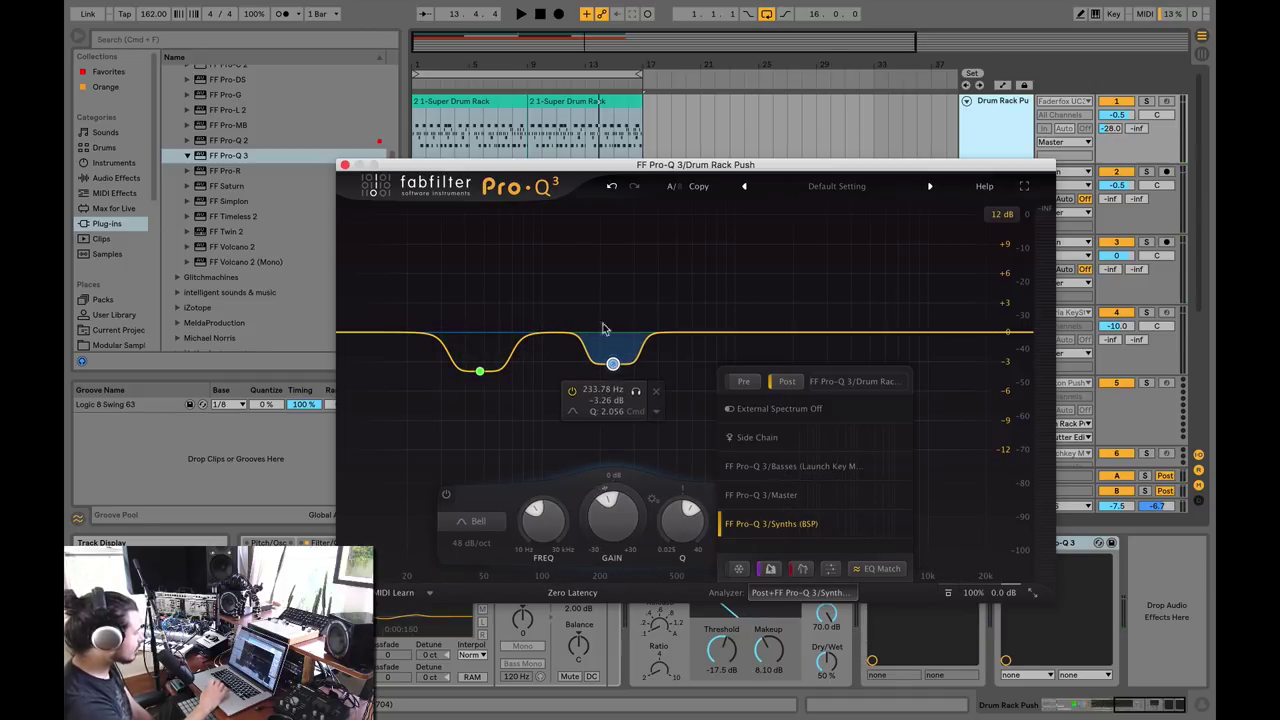
pyautogui.press('space')
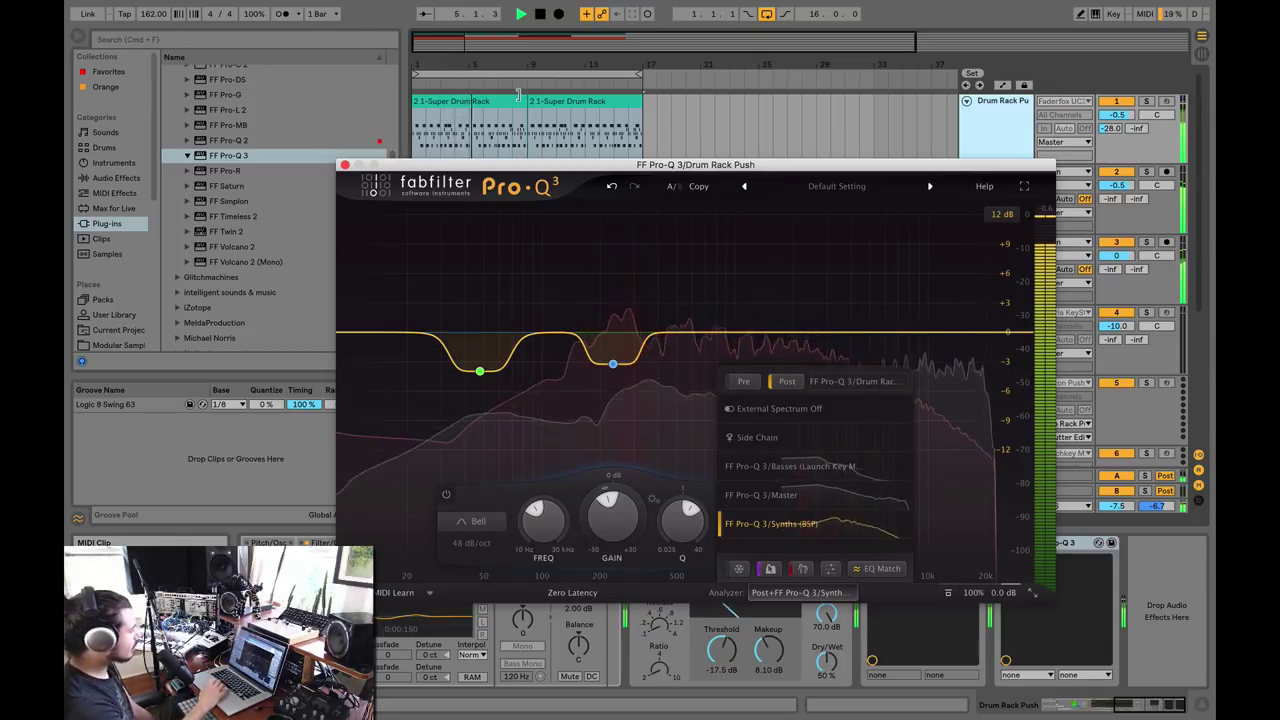
pyautogui.press('space')
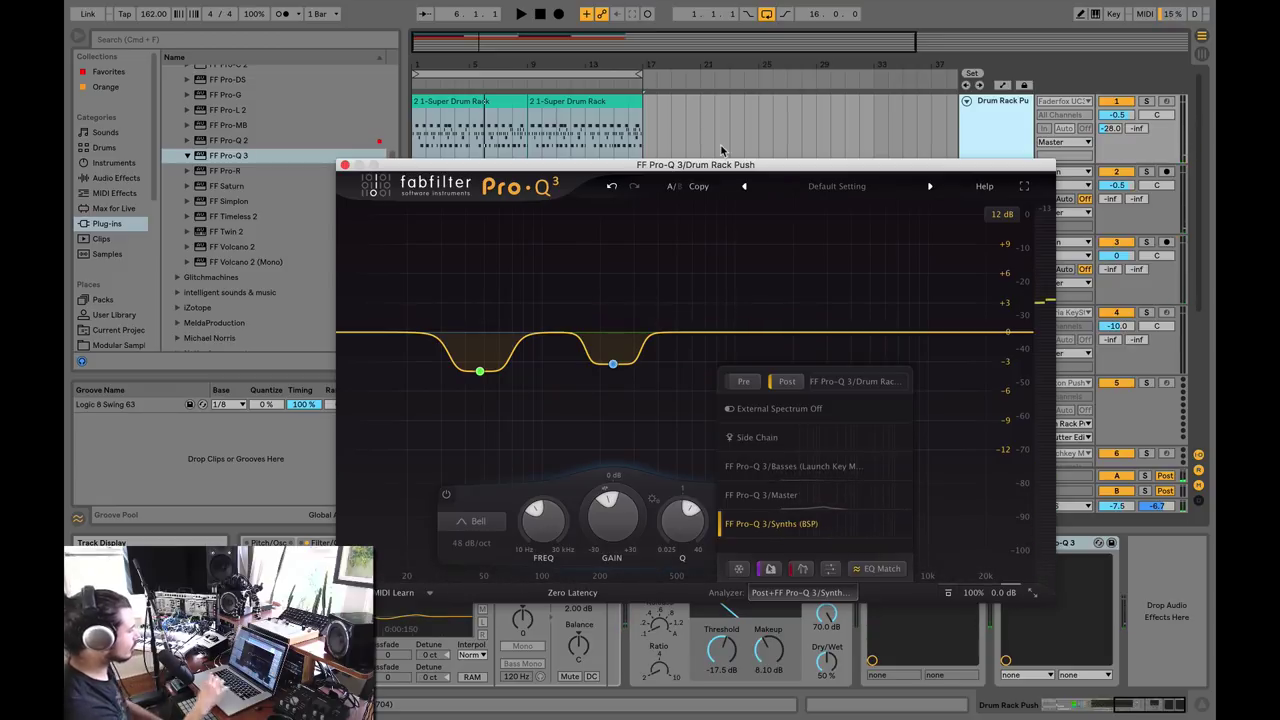
# Close the drum EQ, open the Master track's Pro-Q 3 (Super+Alt+P), and play to view the mix spectrum.
pyautogui.click(344, 165)
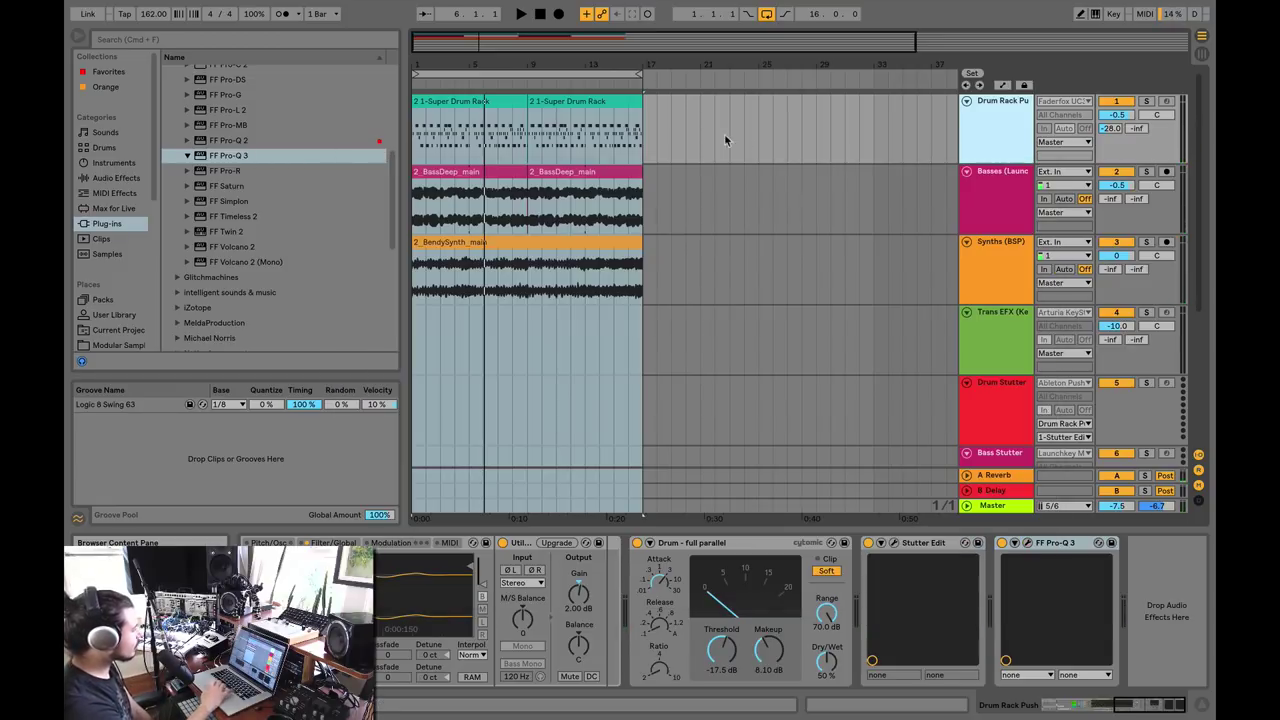
pyautogui.click(586, 248)
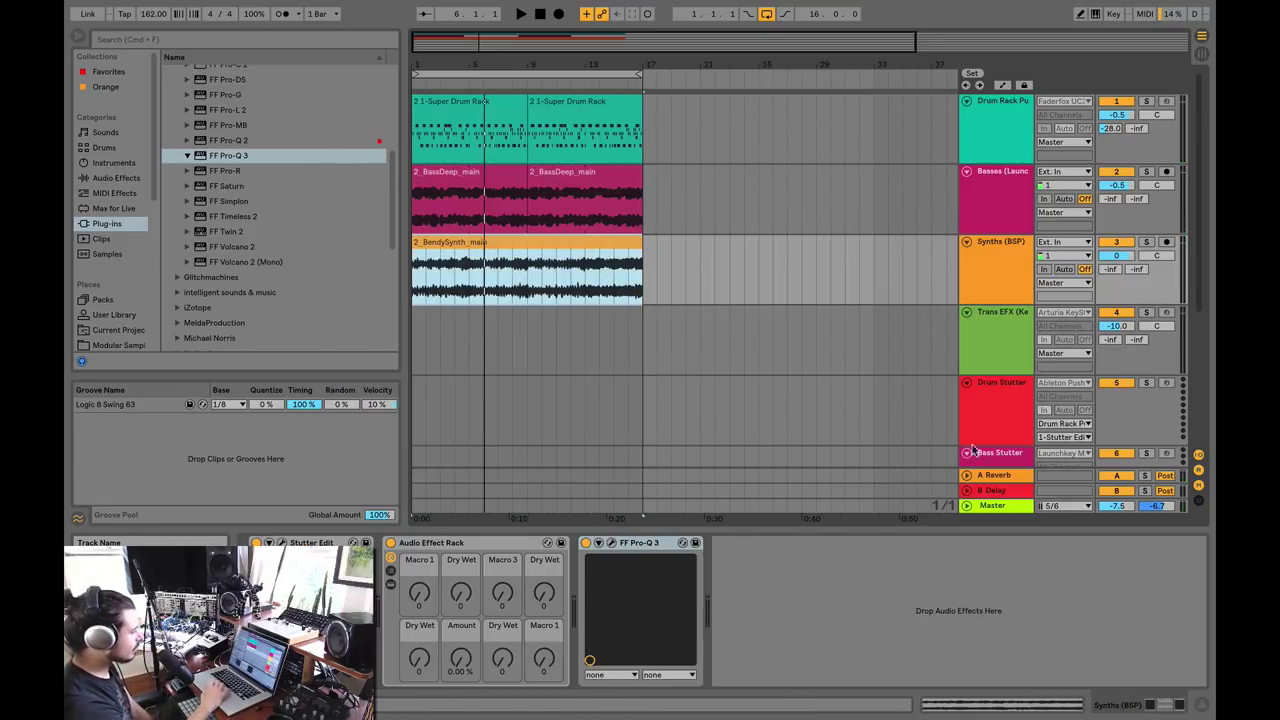
pyautogui.click(984, 506)
pyautogui.press('super+alt+p')
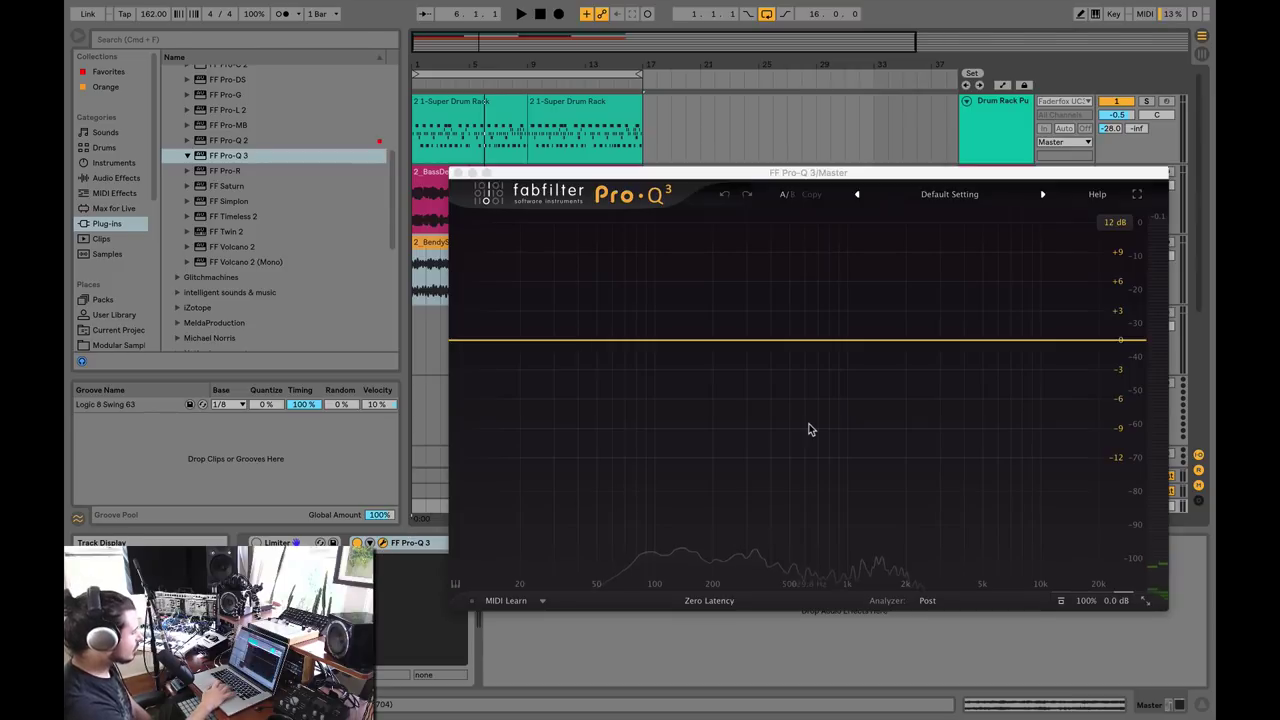
pyautogui.press('space')
pyautogui.moveTo(792, 168); pyautogui.dragTo(684, 147)
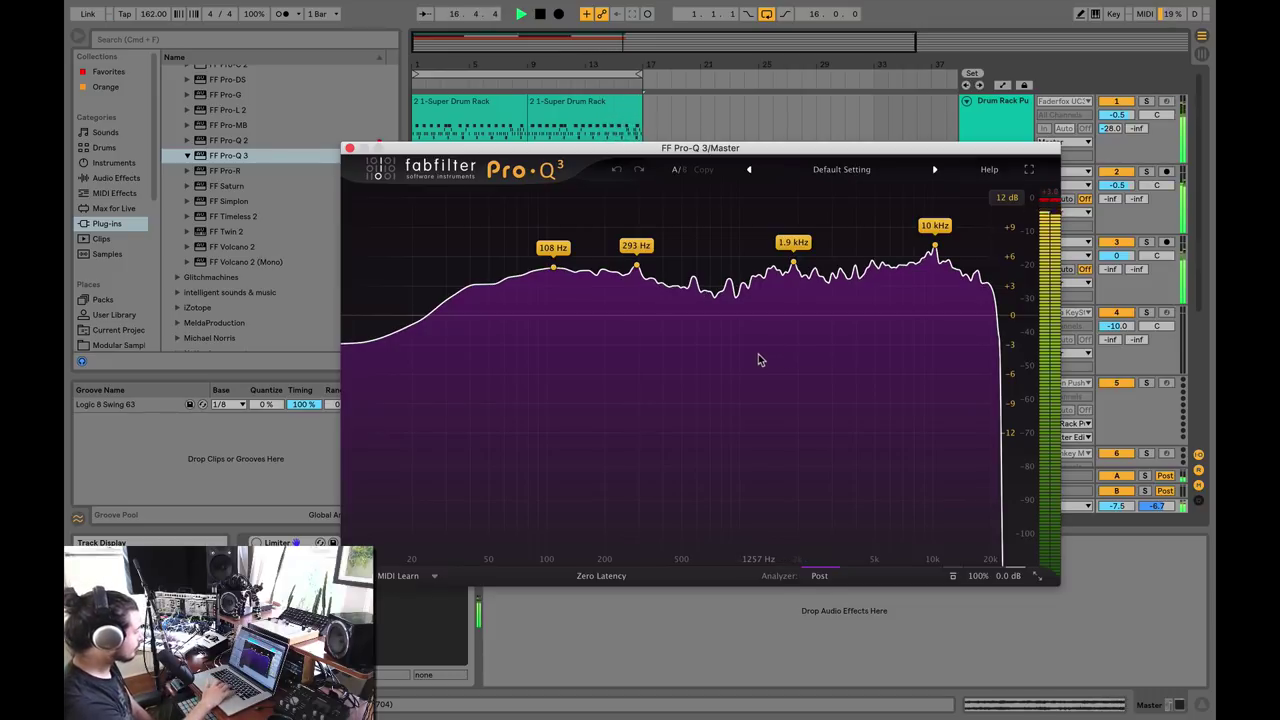
pyautogui.press('space')
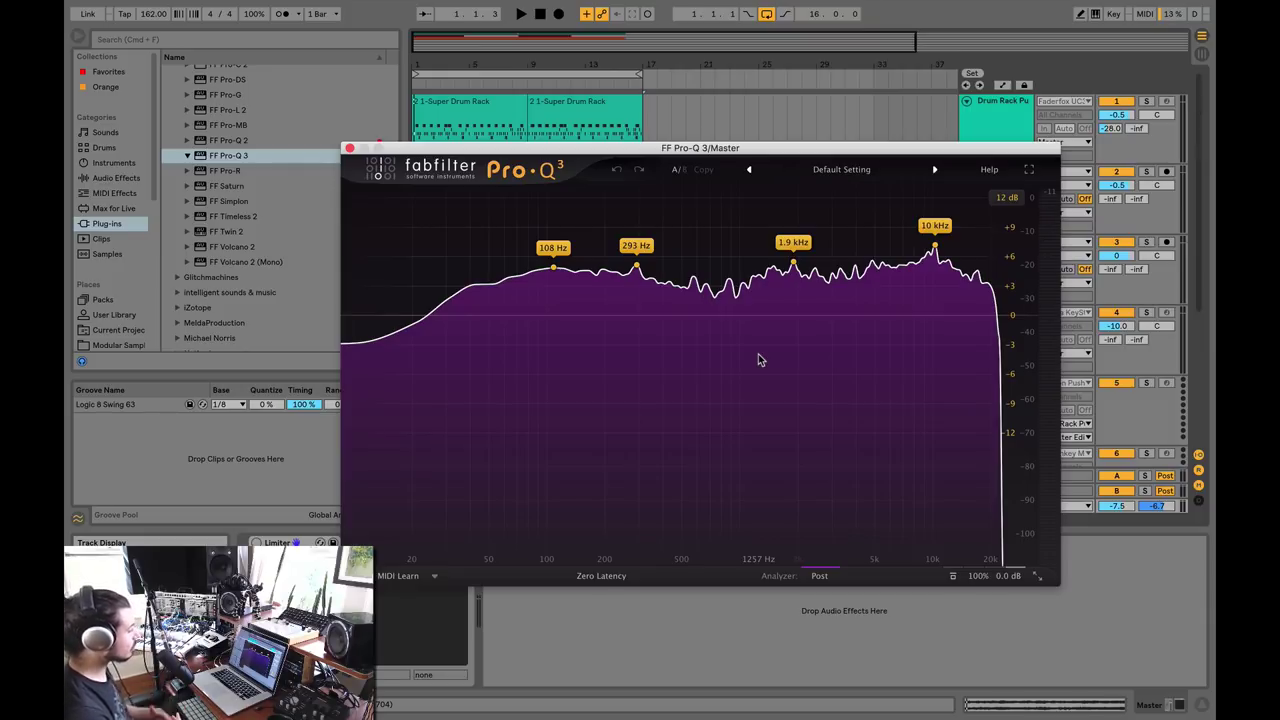
# Play and hold Spectrum Grab on the Master Pro-Q 3 to freeze and read the mix peaks.
pyautogui.press('space')
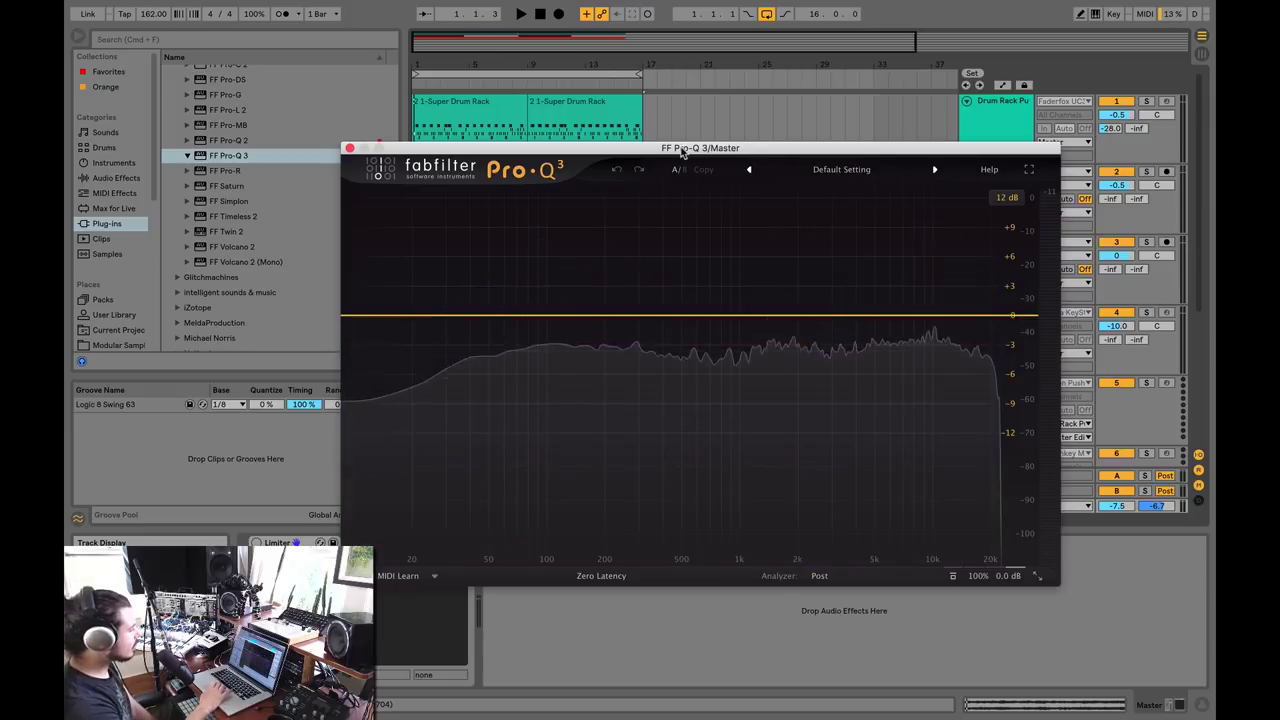
pyautogui.moveTo(677, 147); pyautogui.dragTo(682, 180)
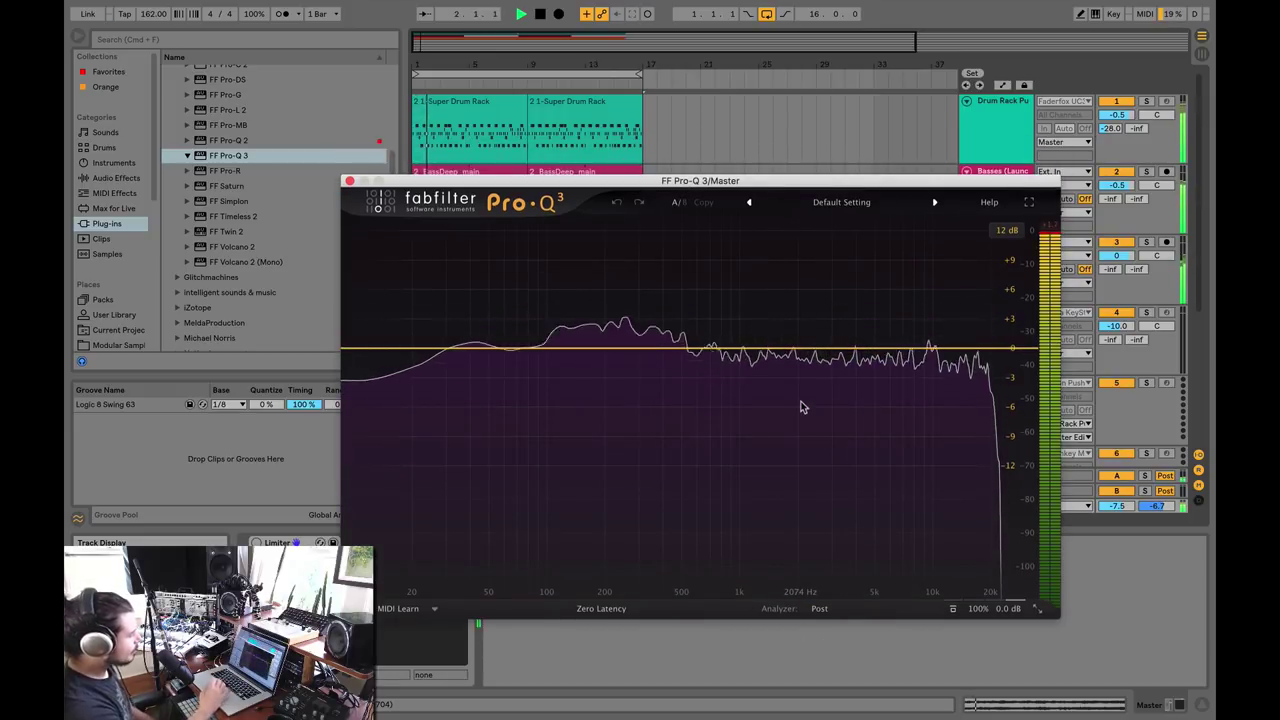
pyautogui.moveTo(800, 407); pyautogui.dragTo(933, 272)
pyautogui.press('space')
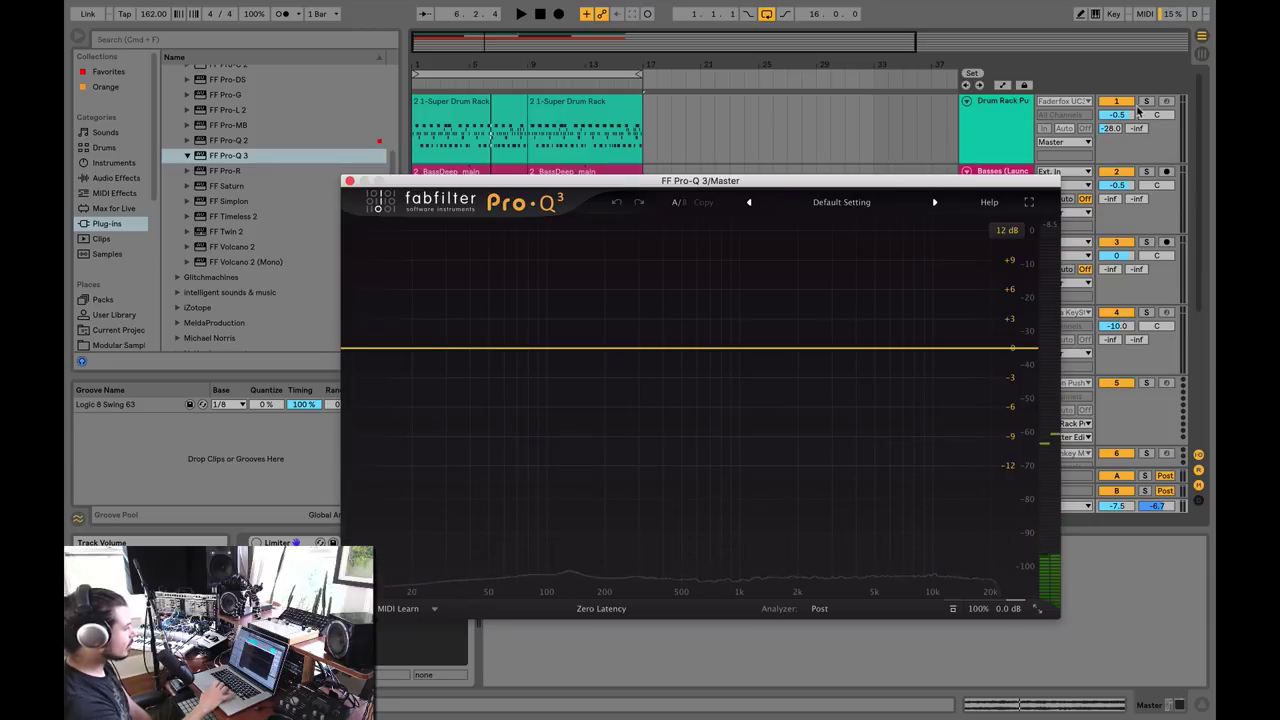
# Solo Drum Rack Push and play the drums alone.
pyautogui.click(1146, 101)
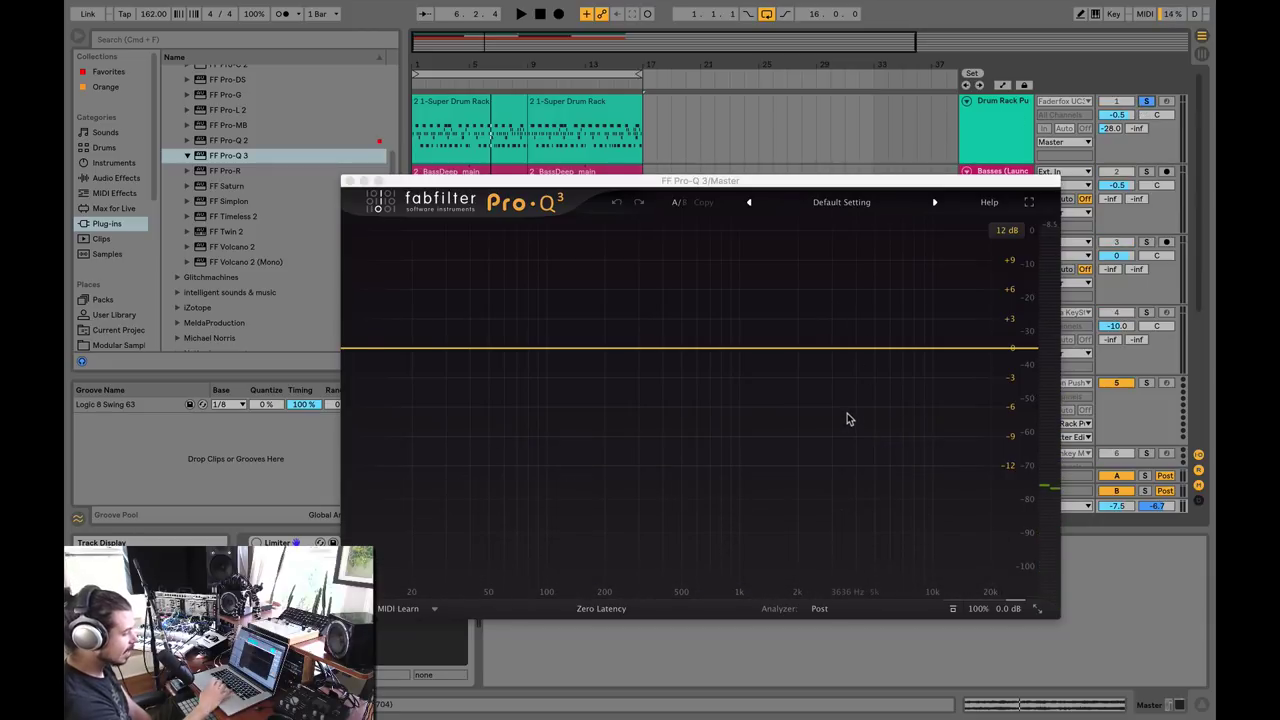
pyautogui.press('space')
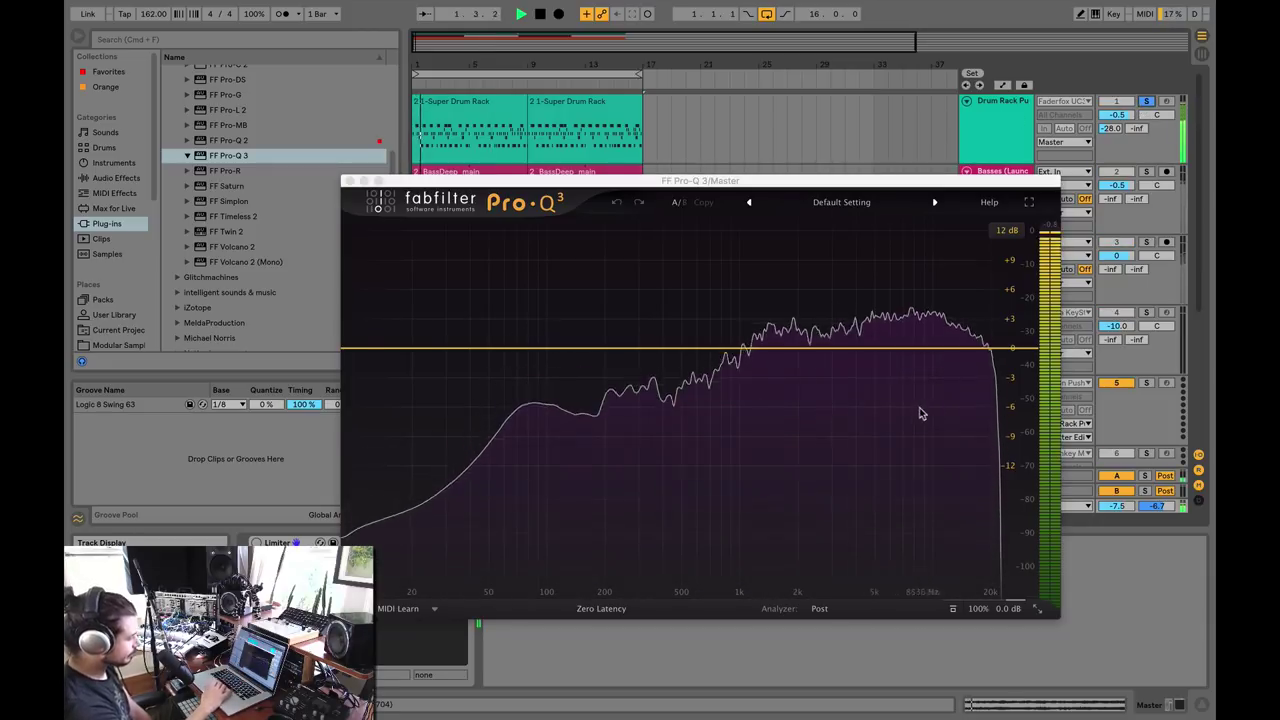
pyautogui.moveTo(917, 403)
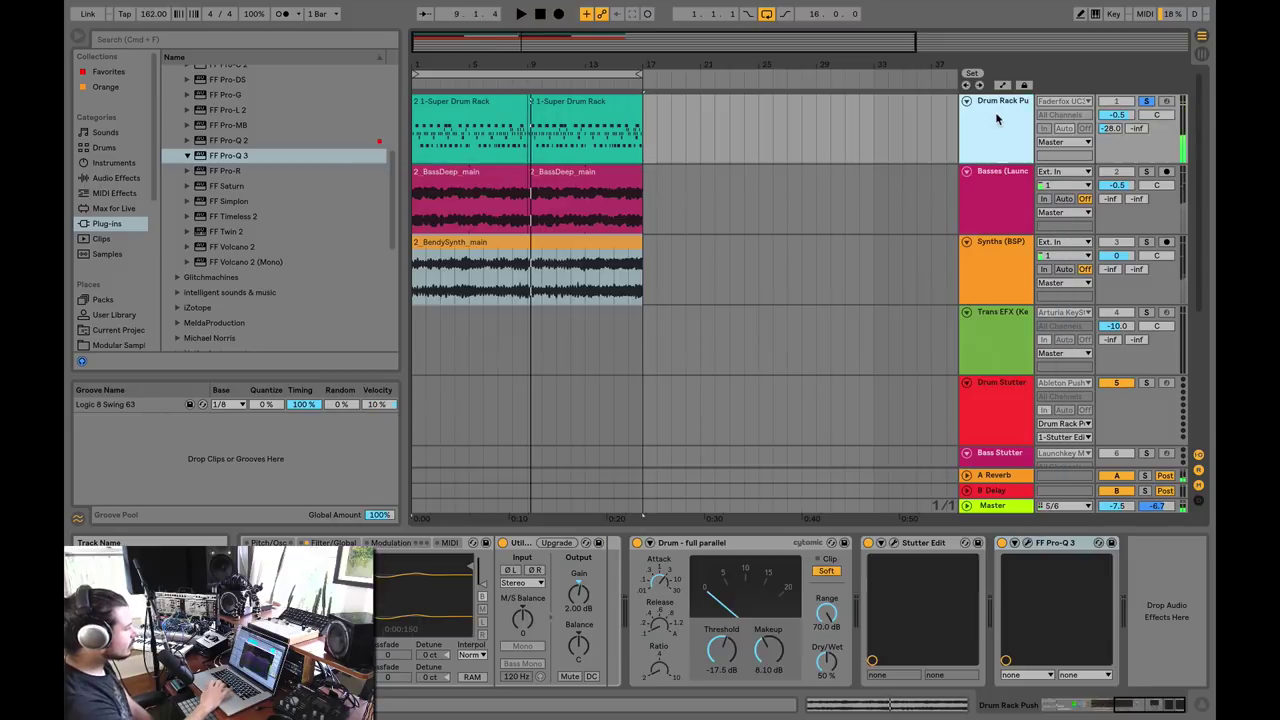
# Swap the master EQ window for the drum track's Pro-Q 3 and start playback.
pyautogui.press('super+alt+p')
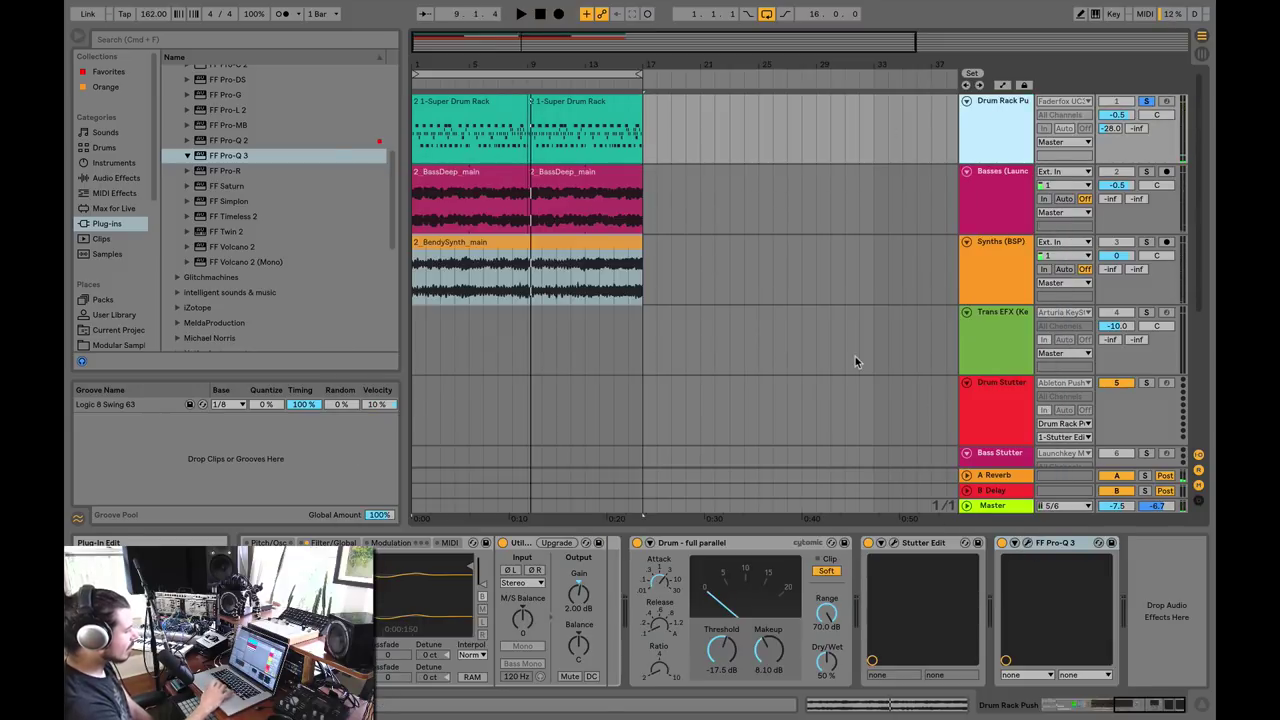
pyautogui.press('super+alt+p')
pyautogui.press('space')
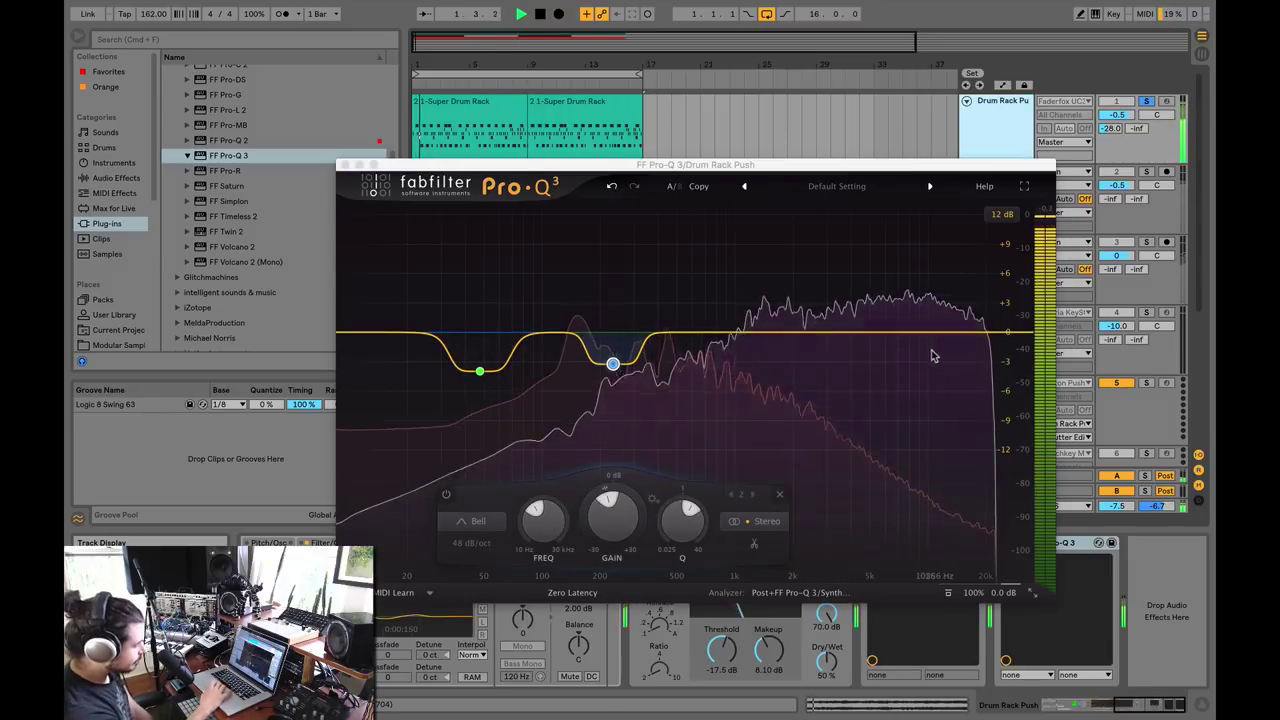
# Drag a deep, narrow notch down at the 10 kHz drum peak.
pyautogui.moveTo(911, 366)
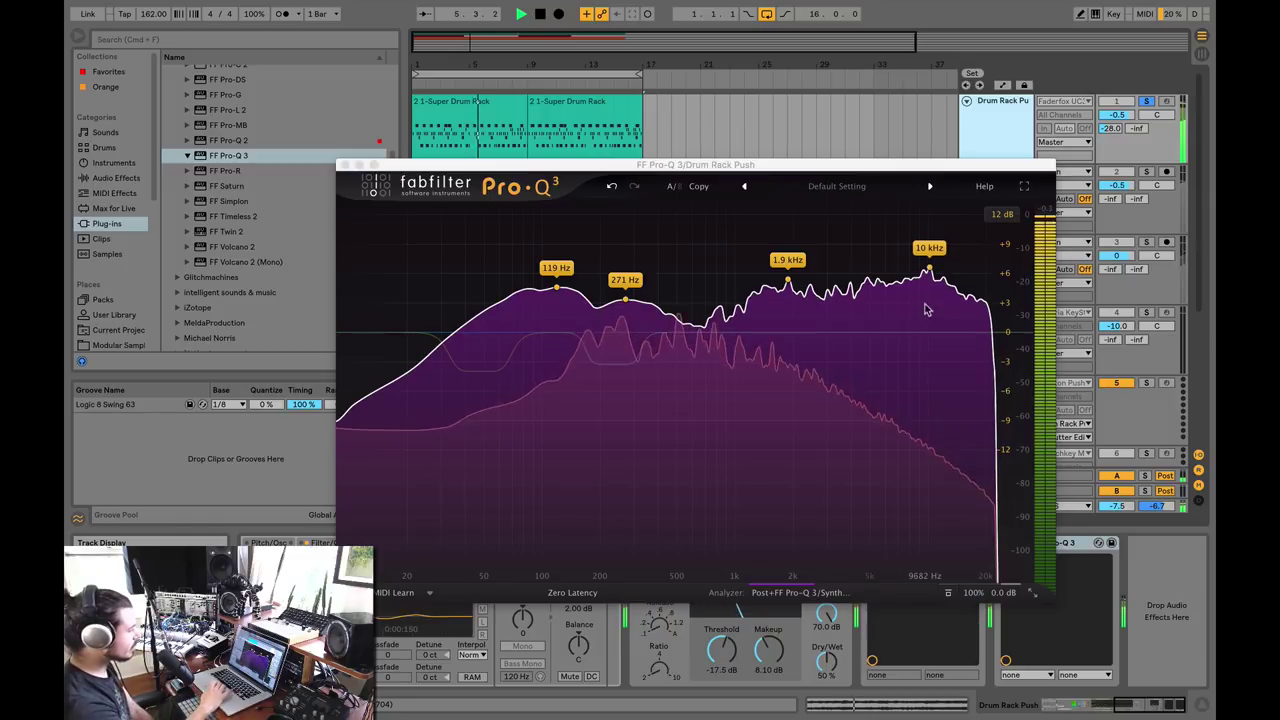
pyautogui.click(928, 272)
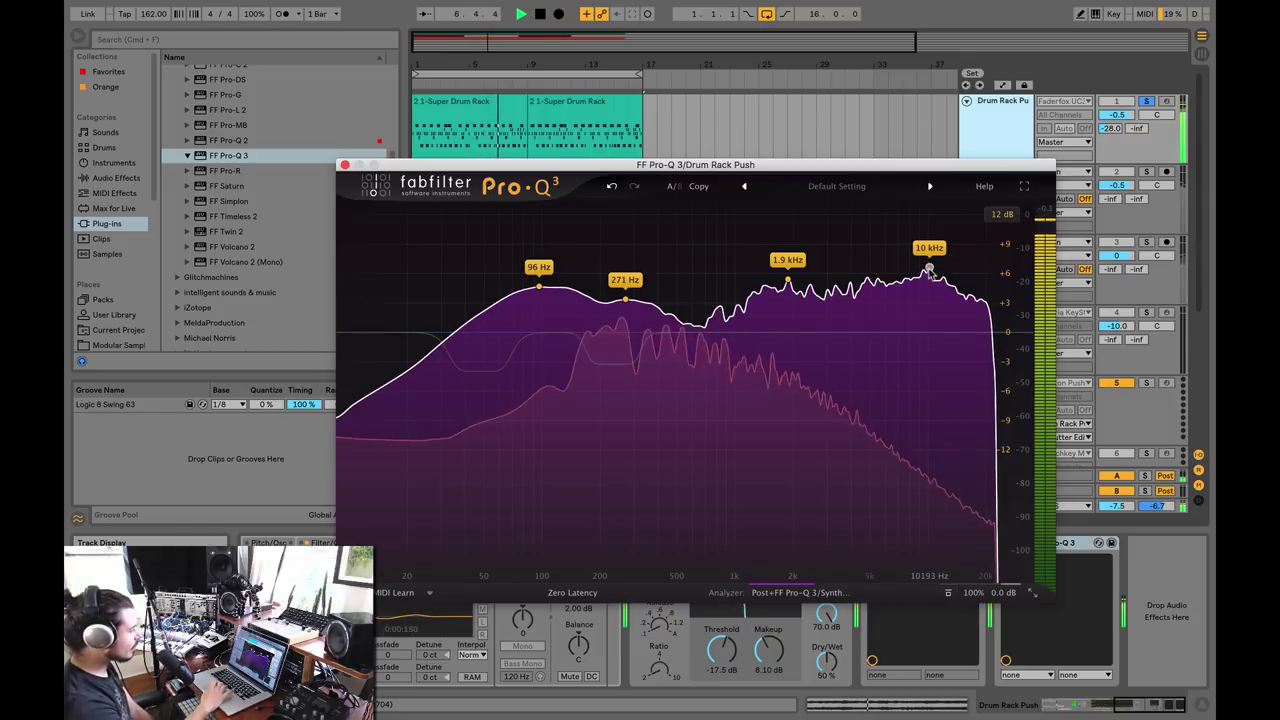
pyautogui.moveTo(928, 272); pyautogui.dragTo(929, 453)
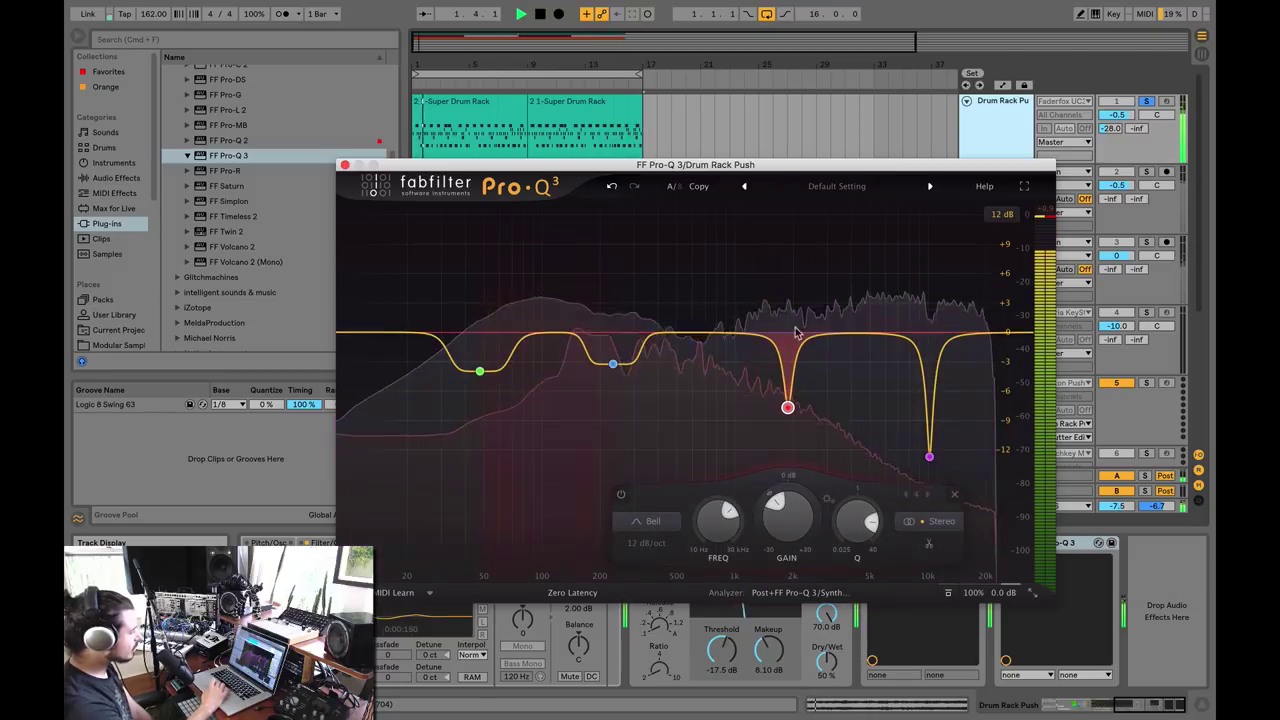
# Delete the 1.9 kHz band and pull the high band down to -12.7 dB.
pyautogui.rightClick(787, 407)
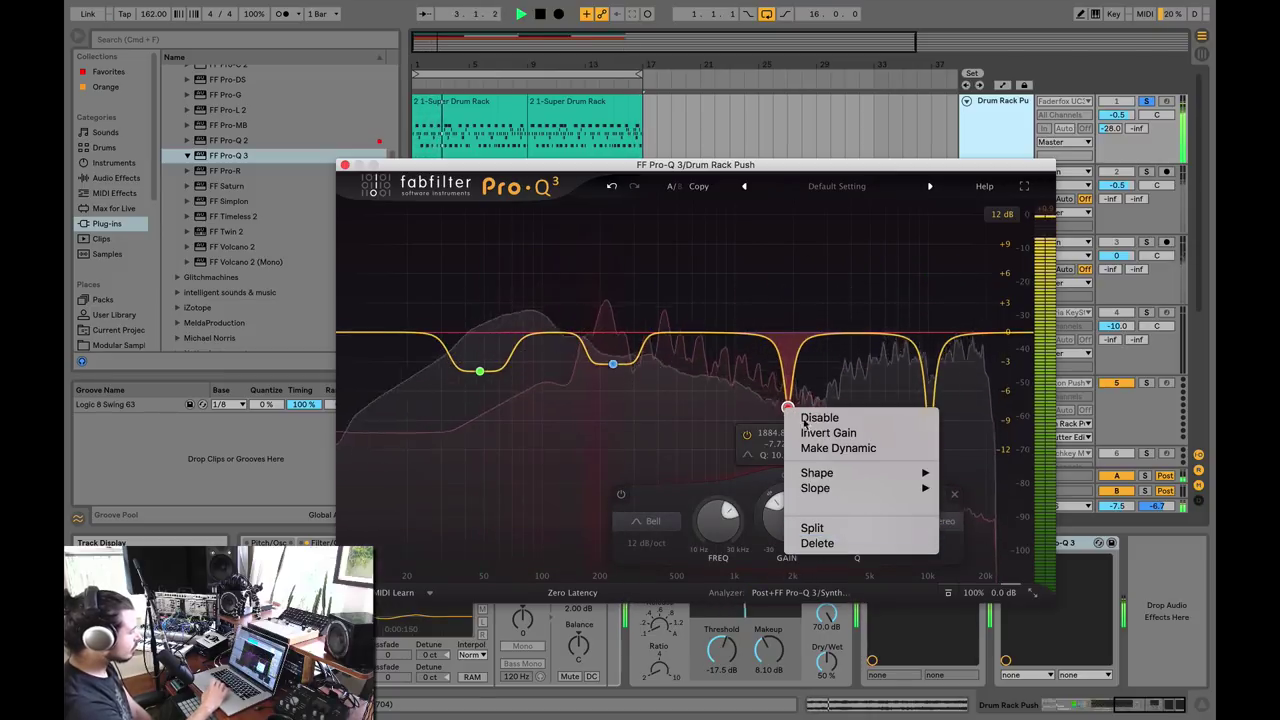
pyautogui.click(816, 543)
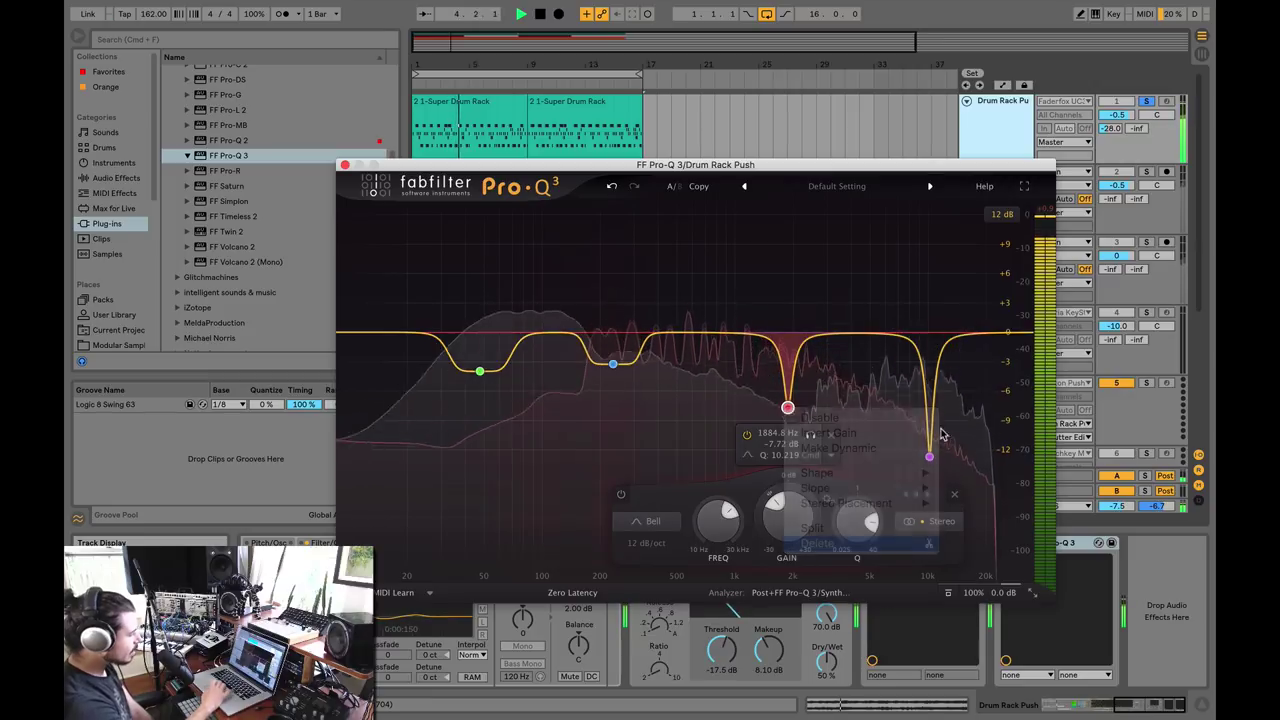
pyautogui.moveTo(931, 406); pyautogui.dragTo(930, 457)
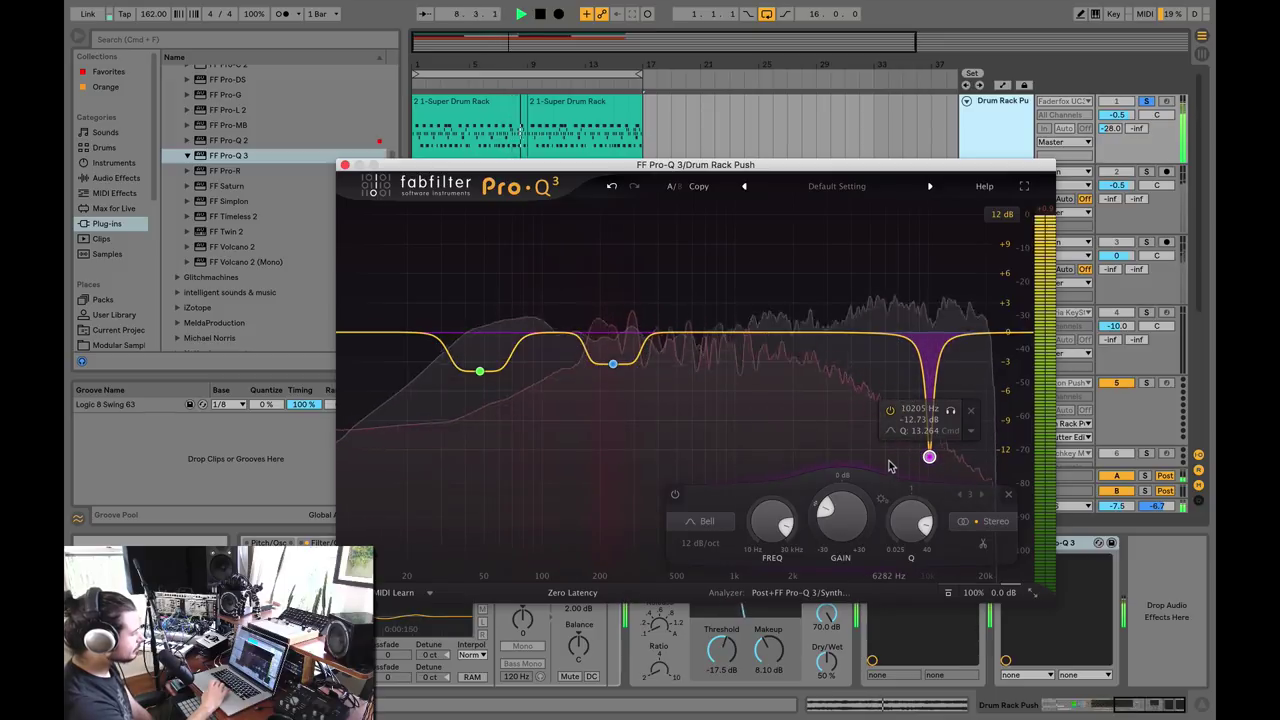
# Shape a narrow 10 kHz cut using Spectrum Grab, A/B it via bypass, then select it.
pyautogui.click(873, 364)
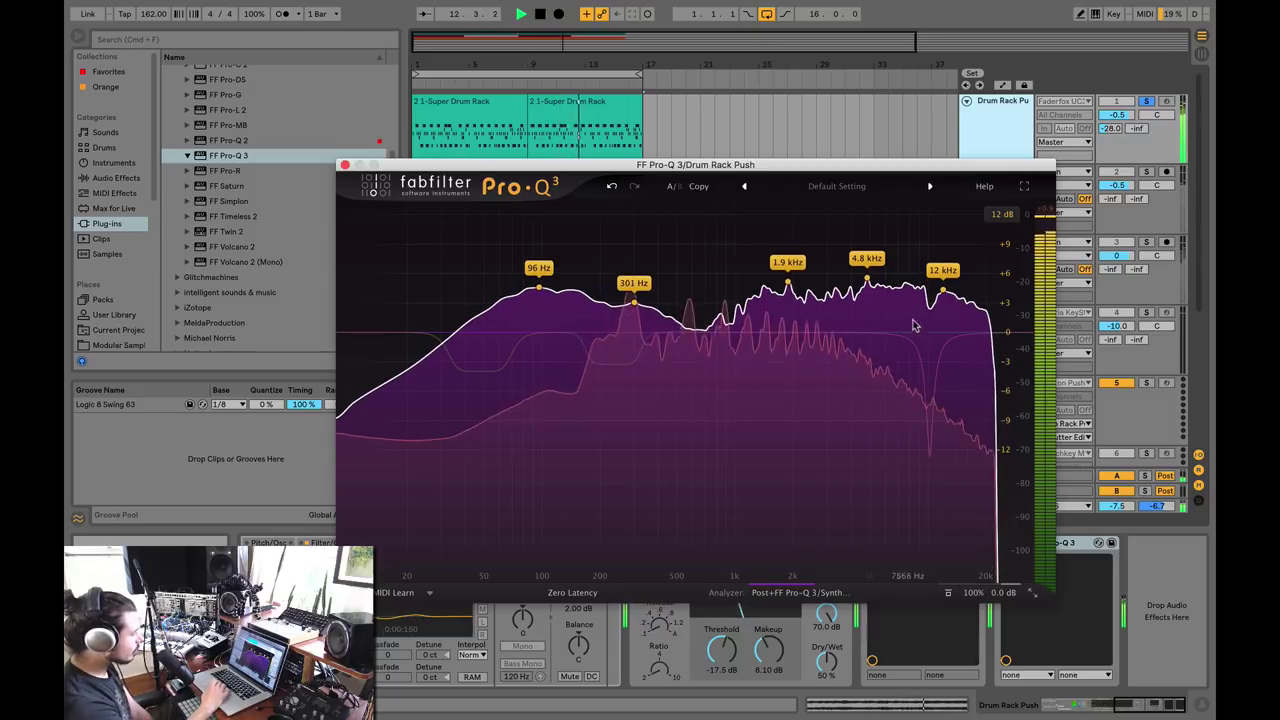
pyautogui.moveTo(931, 458); pyautogui.dragTo(929, 458)
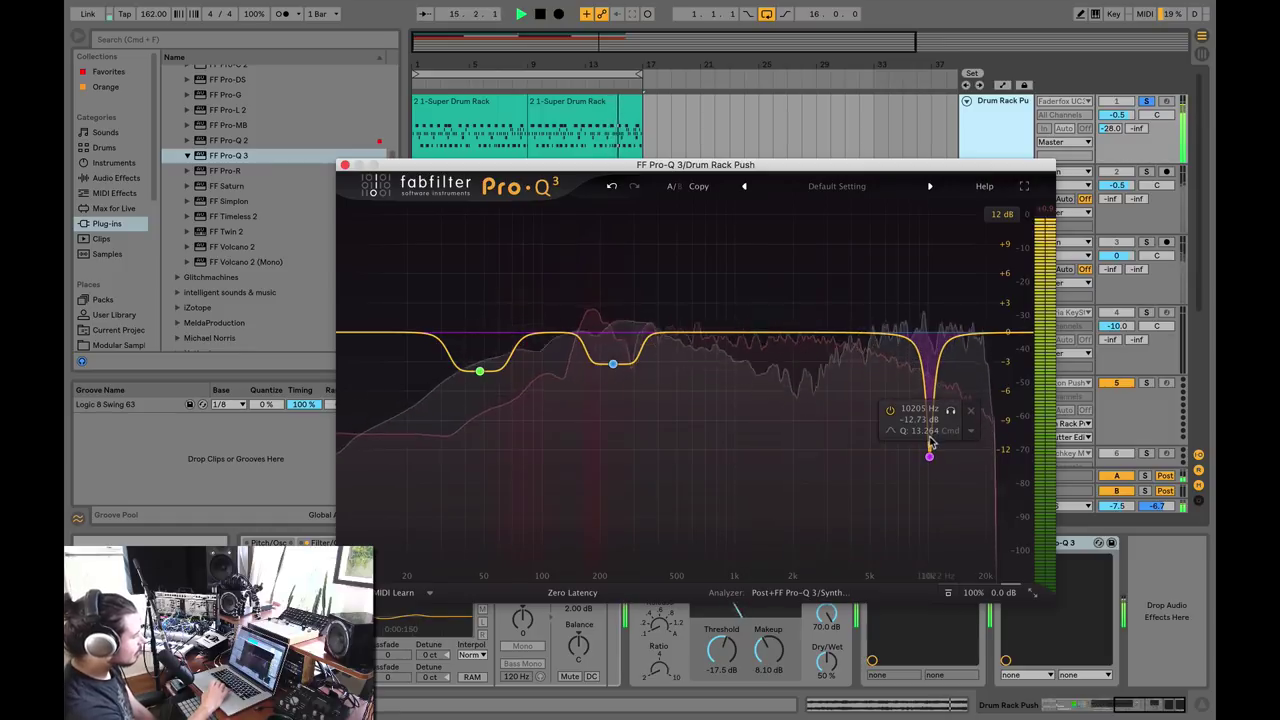
pyautogui.click(890, 411)
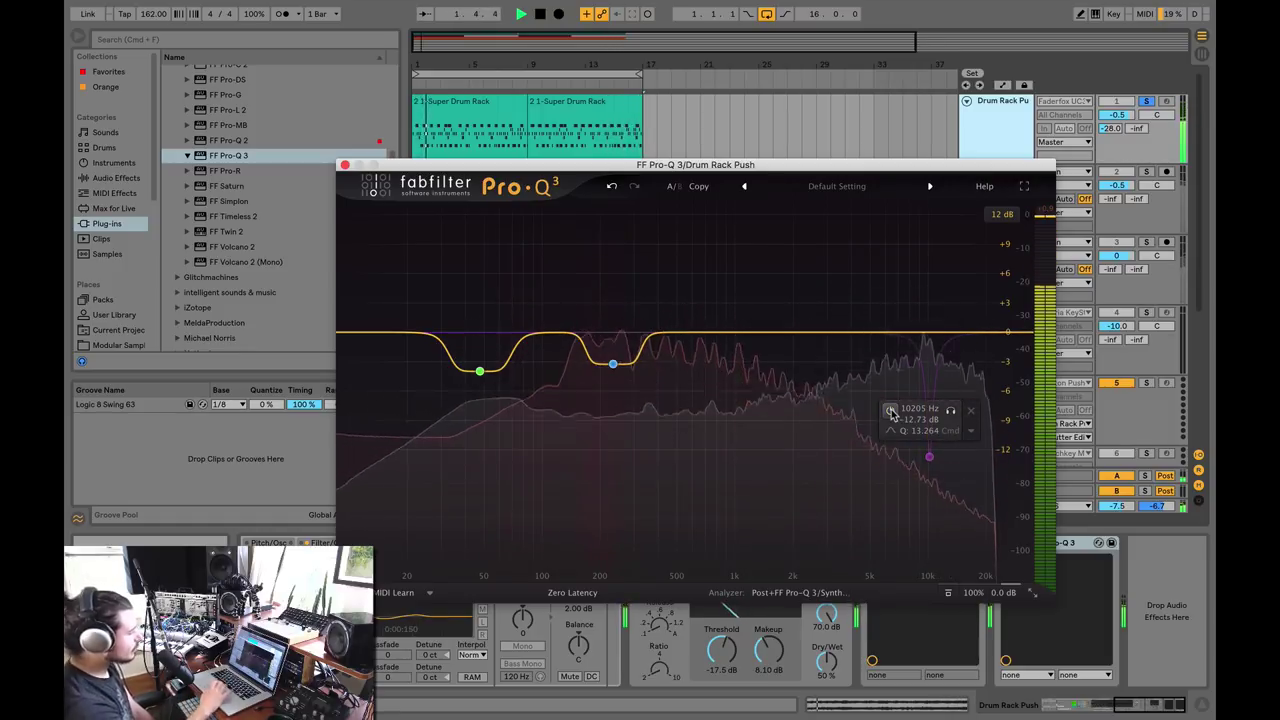
pyautogui.click(890, 411)
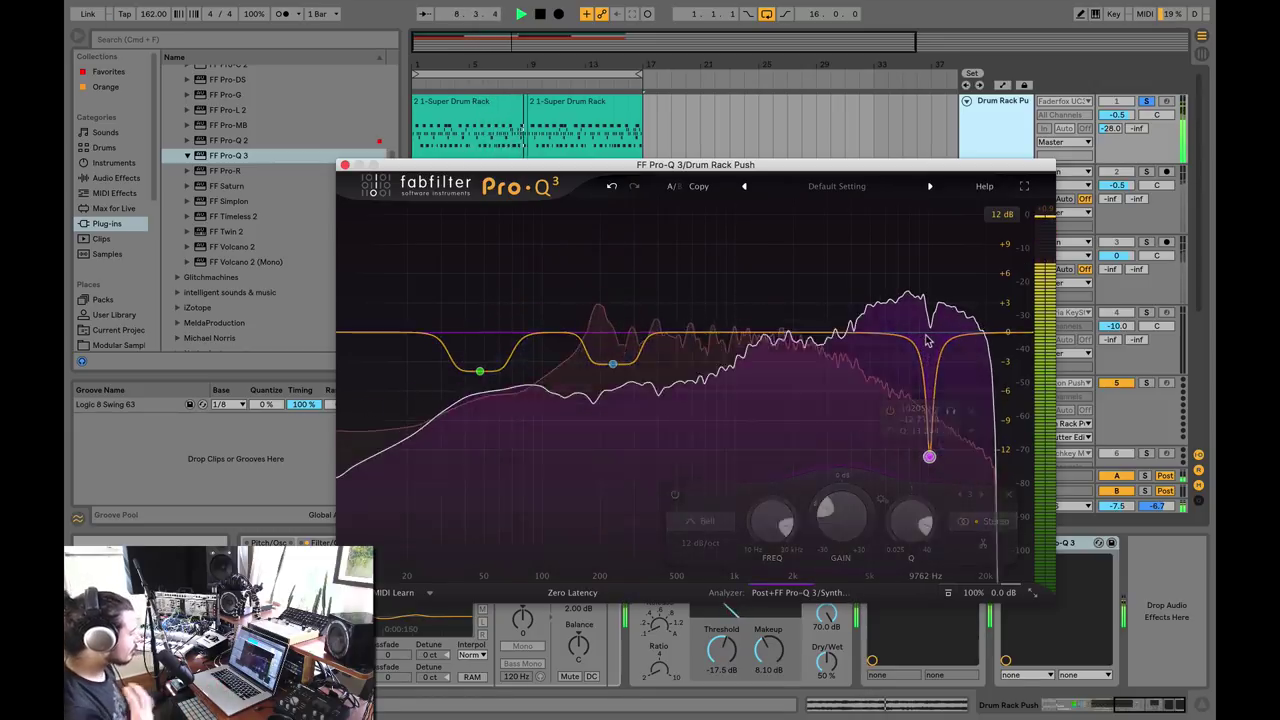
pyautogui.moveTo(927, 341); pyautogui.dragTo(908, 494)
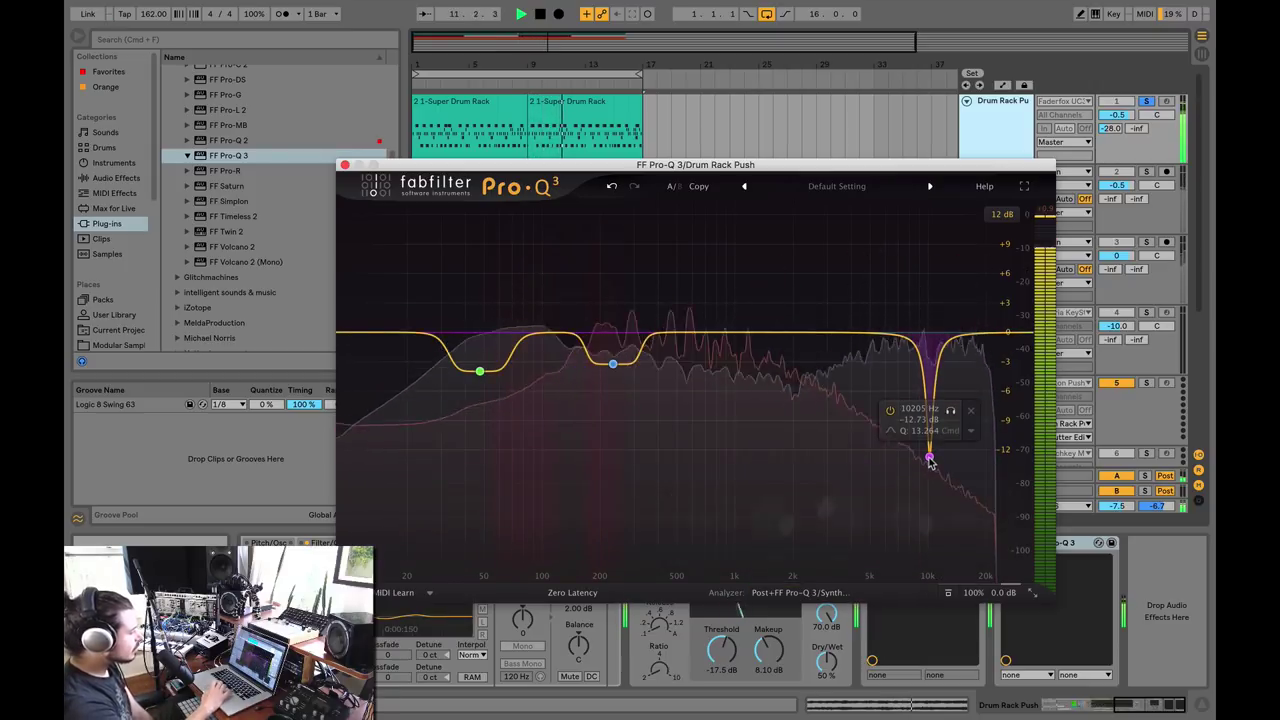
pyautogui.click(930, 459)
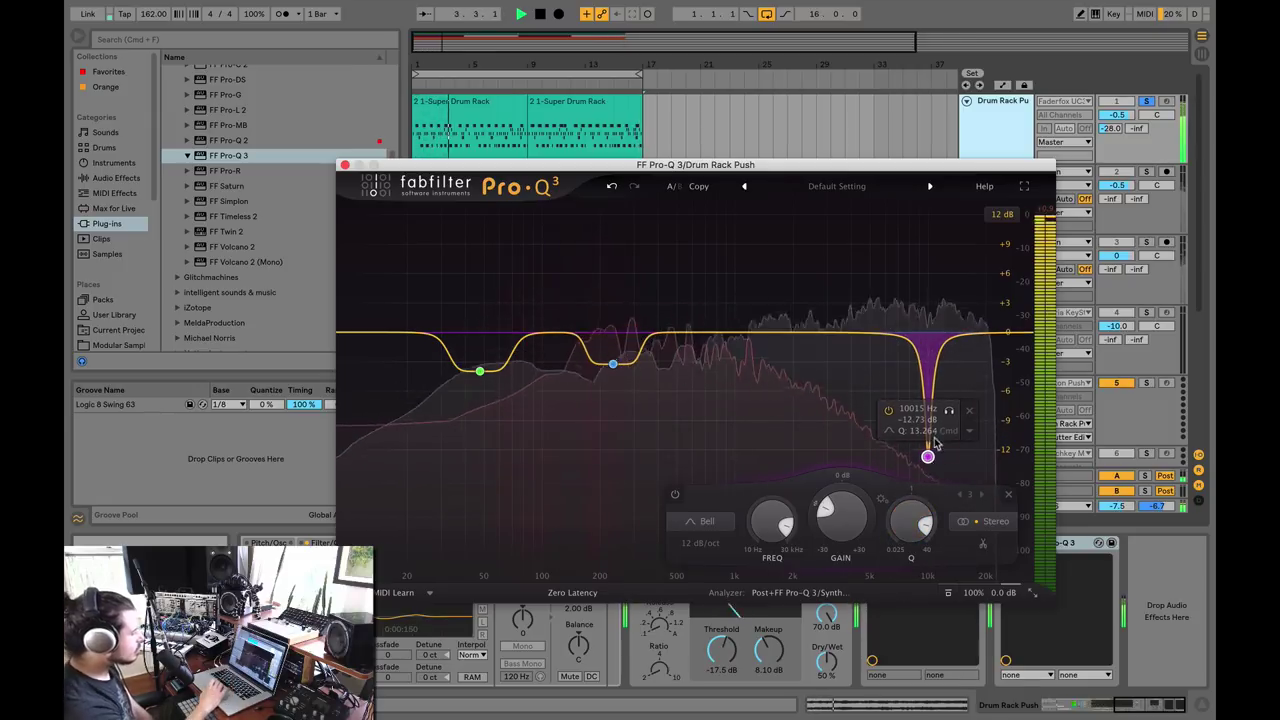
# Make the 10 kHz notch a dynamic band and set the display range to 12 dB.
pyautogui.rightClick(928, 459)
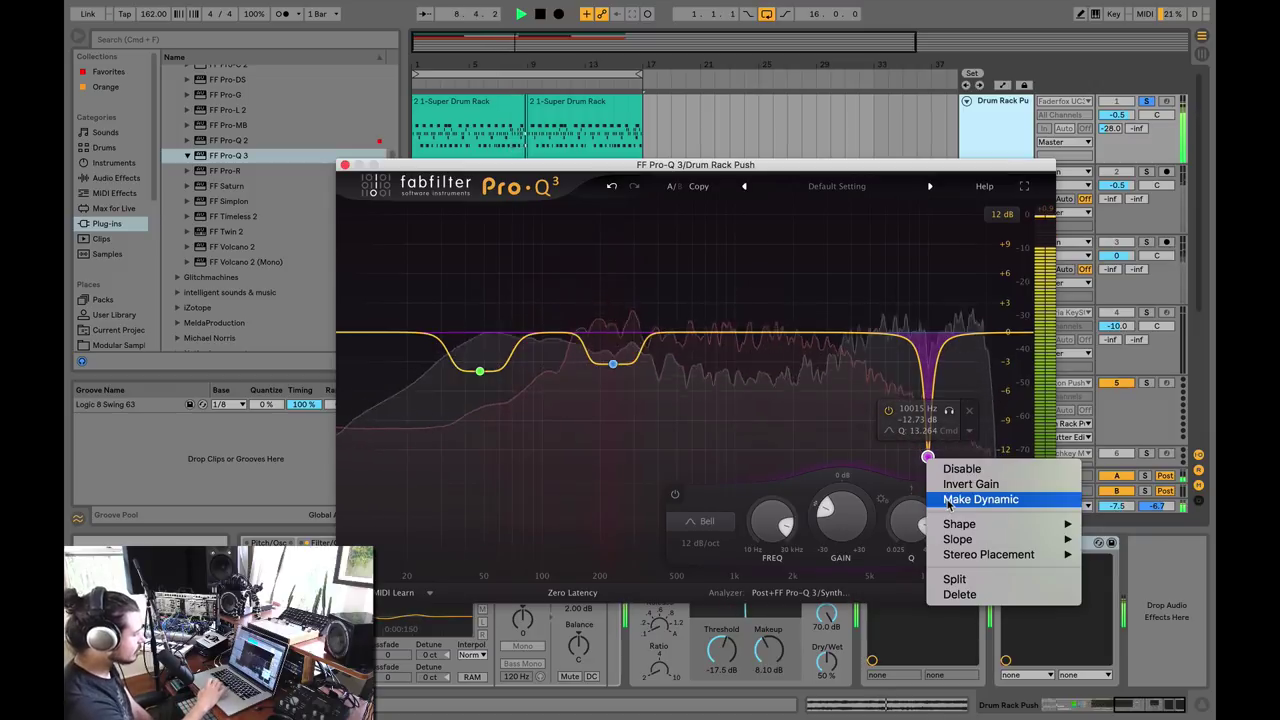
pyautogui.click(948, 500)
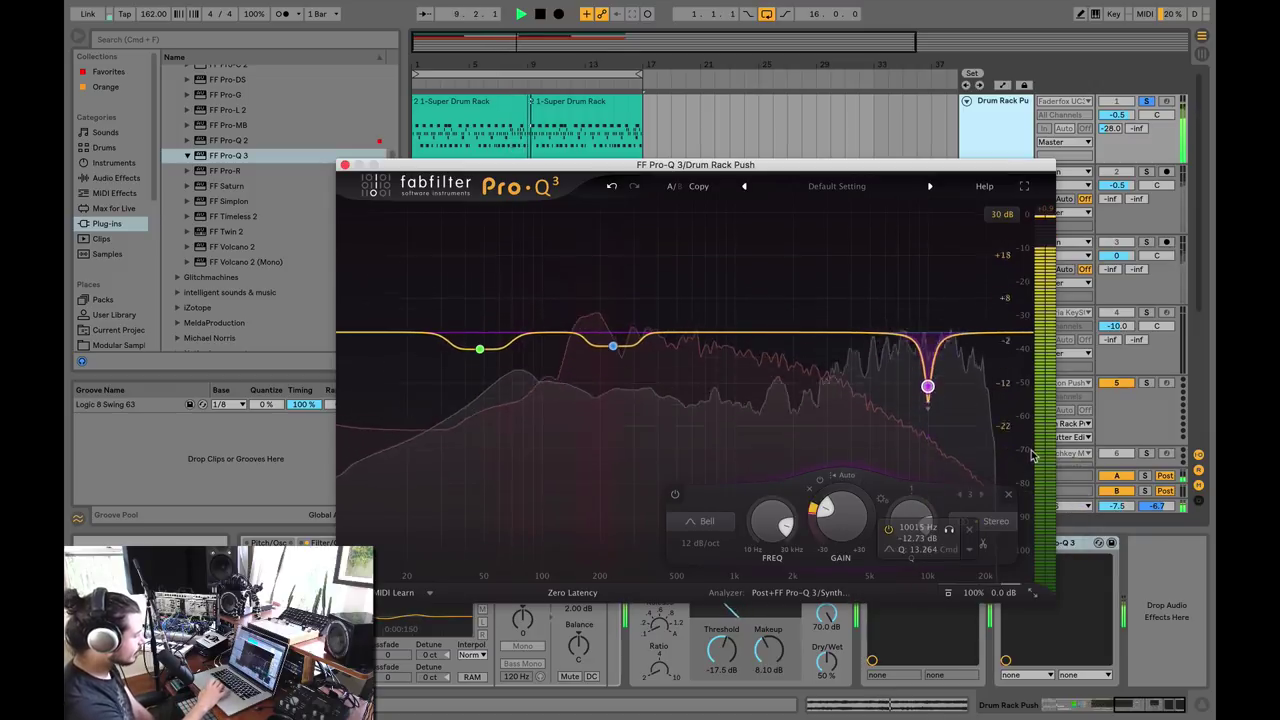
pyautogui.click(1001, 214)
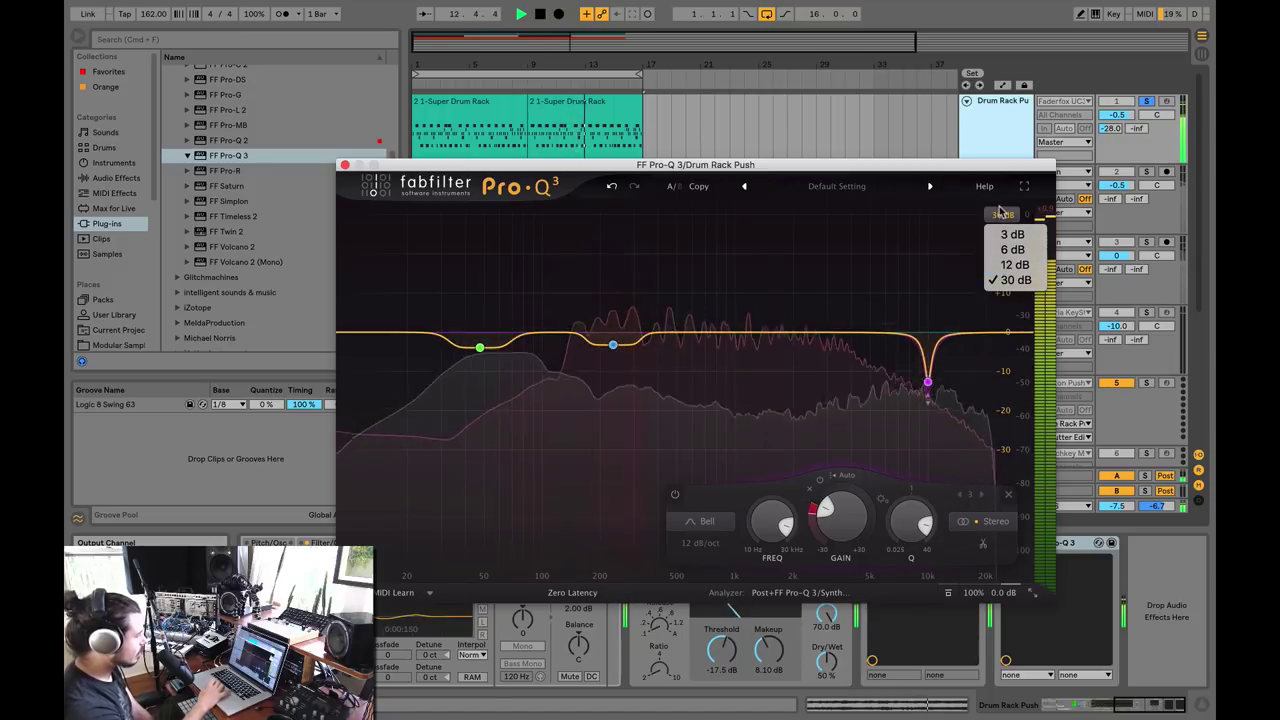
pyautogui.click(1008, 266)
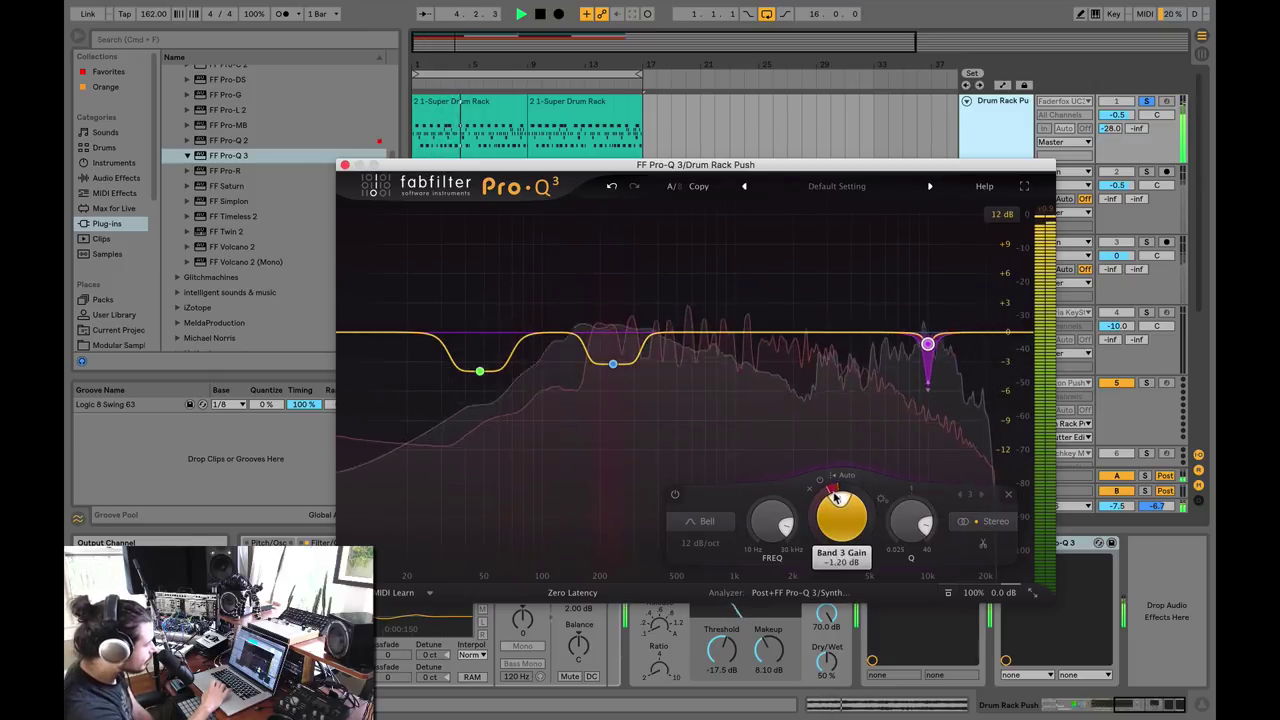
# Bring the 10 kHz band's static gain near 0 dB and extend its dynamic cut to about -9 dB.
pyautogui.scroll(1, 838, 496)
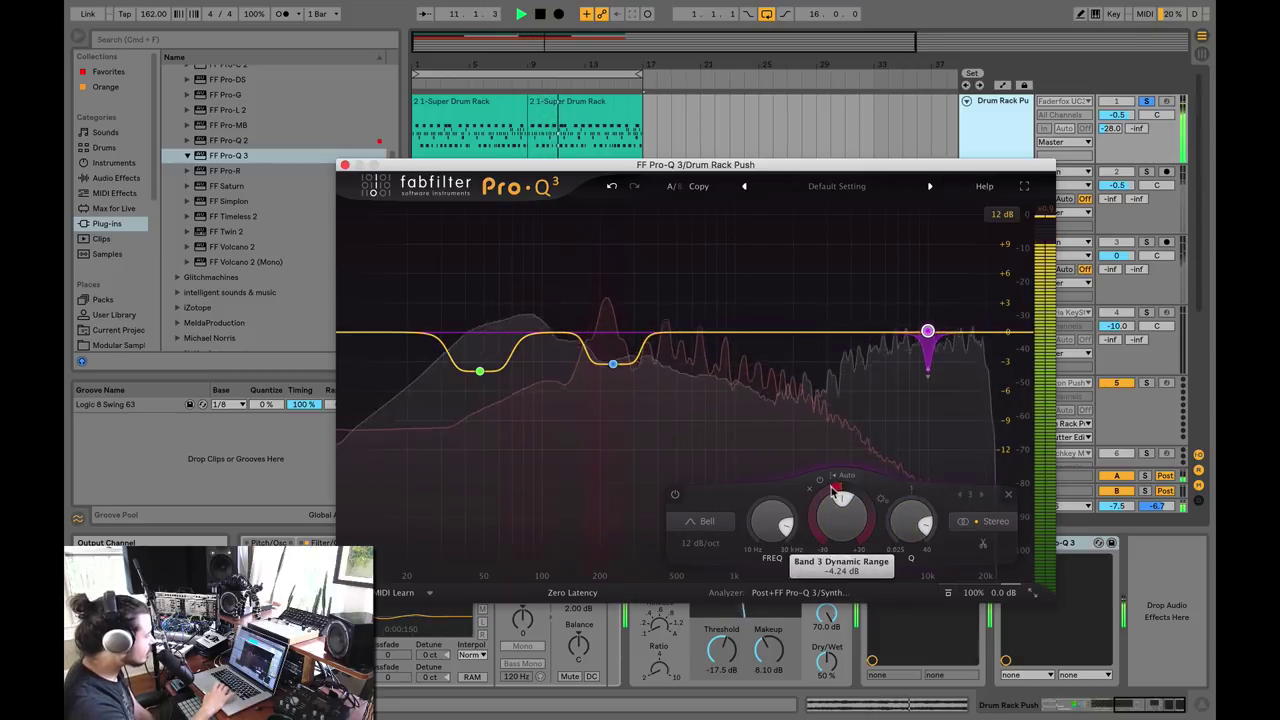
pyautogui.moveTo(830, 493); pyautogui.dragTo(806, 597)
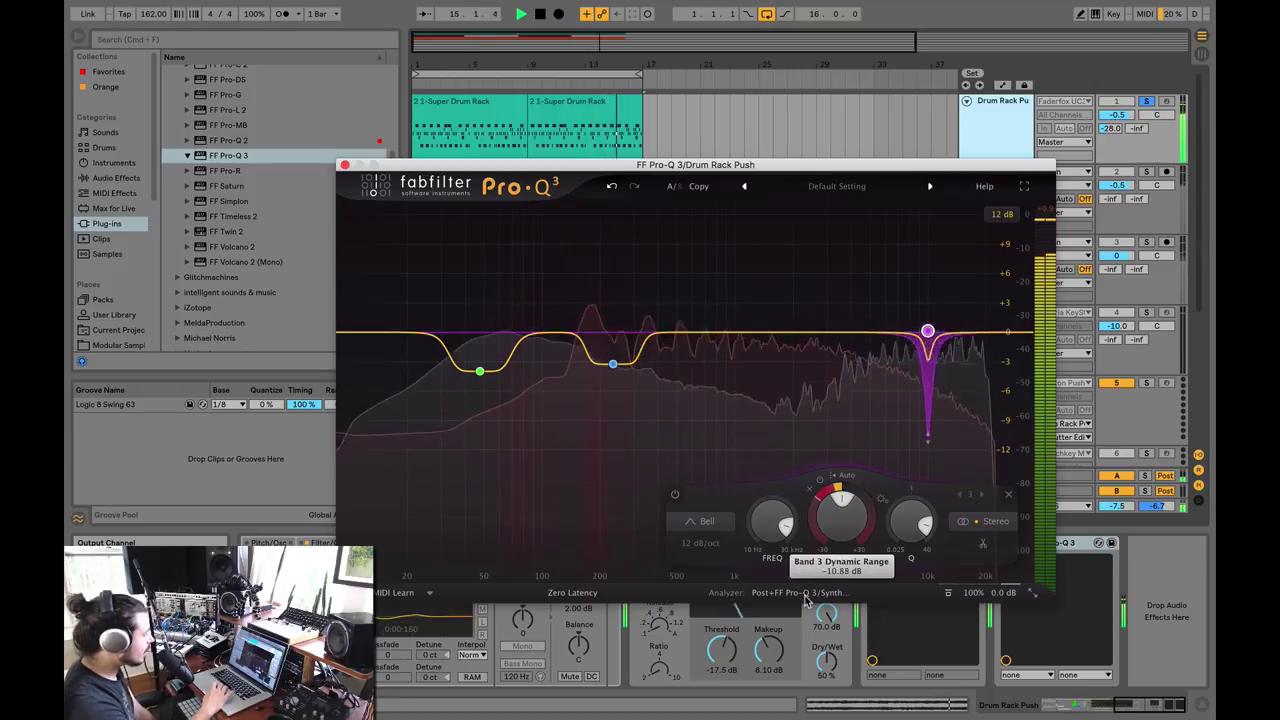
pyautogui.moveTo(831, 549); pyautogui.dragTo(826, 512)
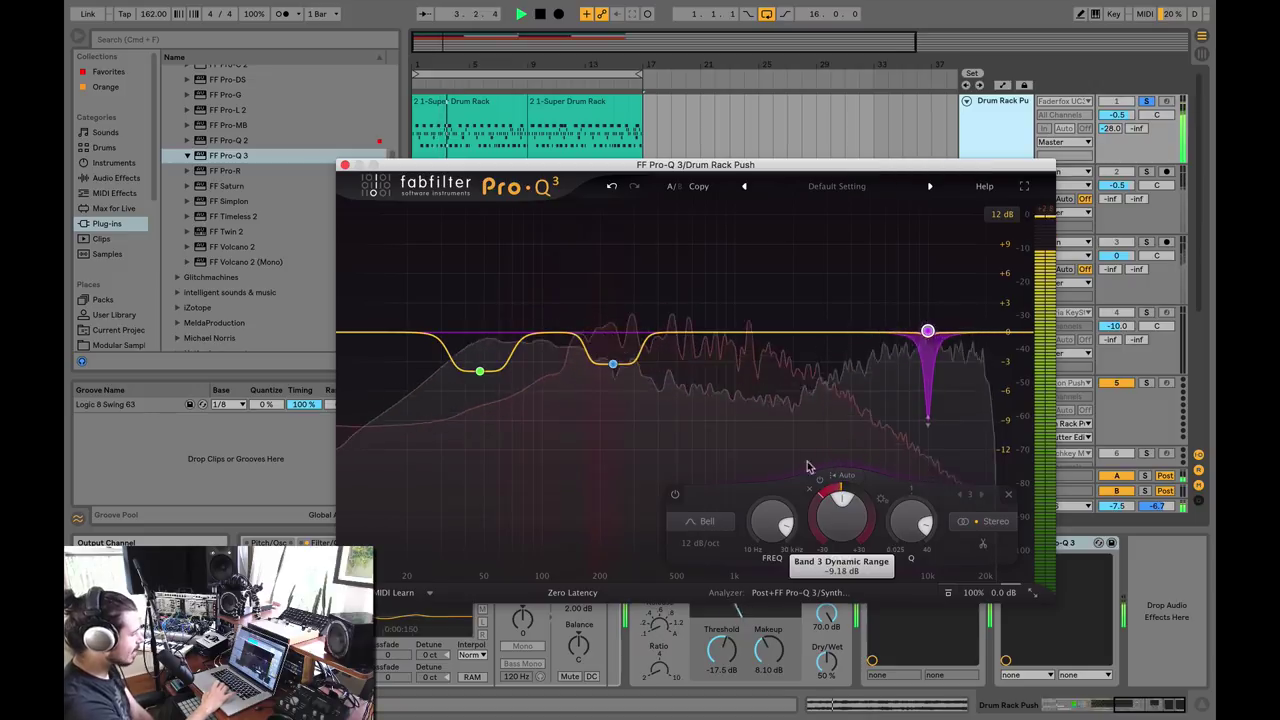
# Compare the 10 kHz band bypassed and active, then stop playback.
pyautogui.click(676, 497)
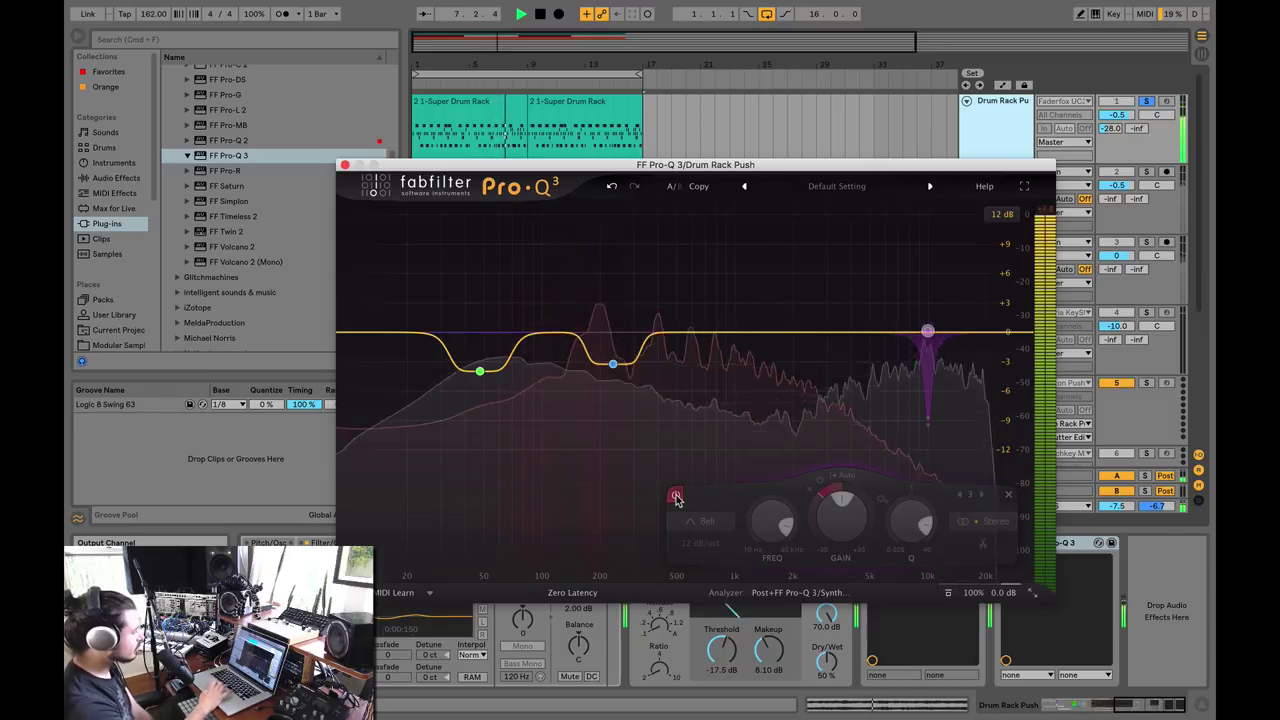
pyautogui.click(676, 497)
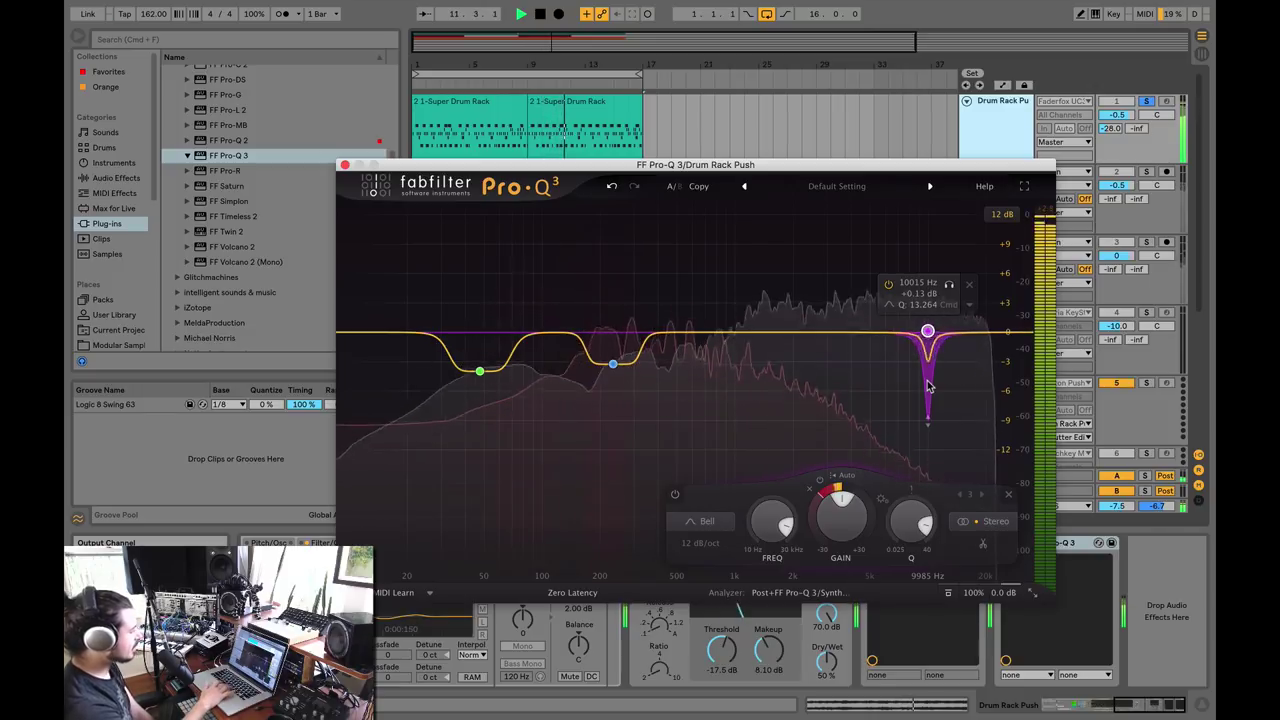
pyautogui.press('space')
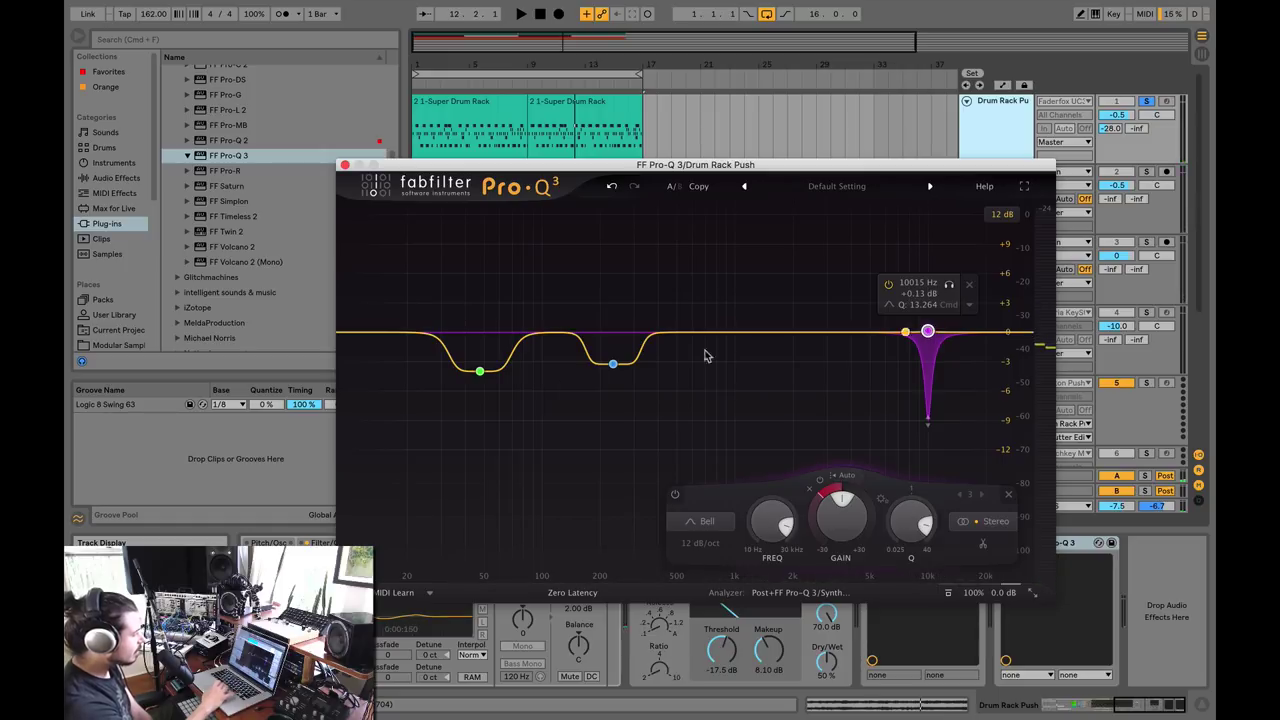
# With the 48 Hz band selected, solo the bass, play, and overlay FF Pro-Q 3/Basses in the analyzer.
pyautogui.click(479, 371)
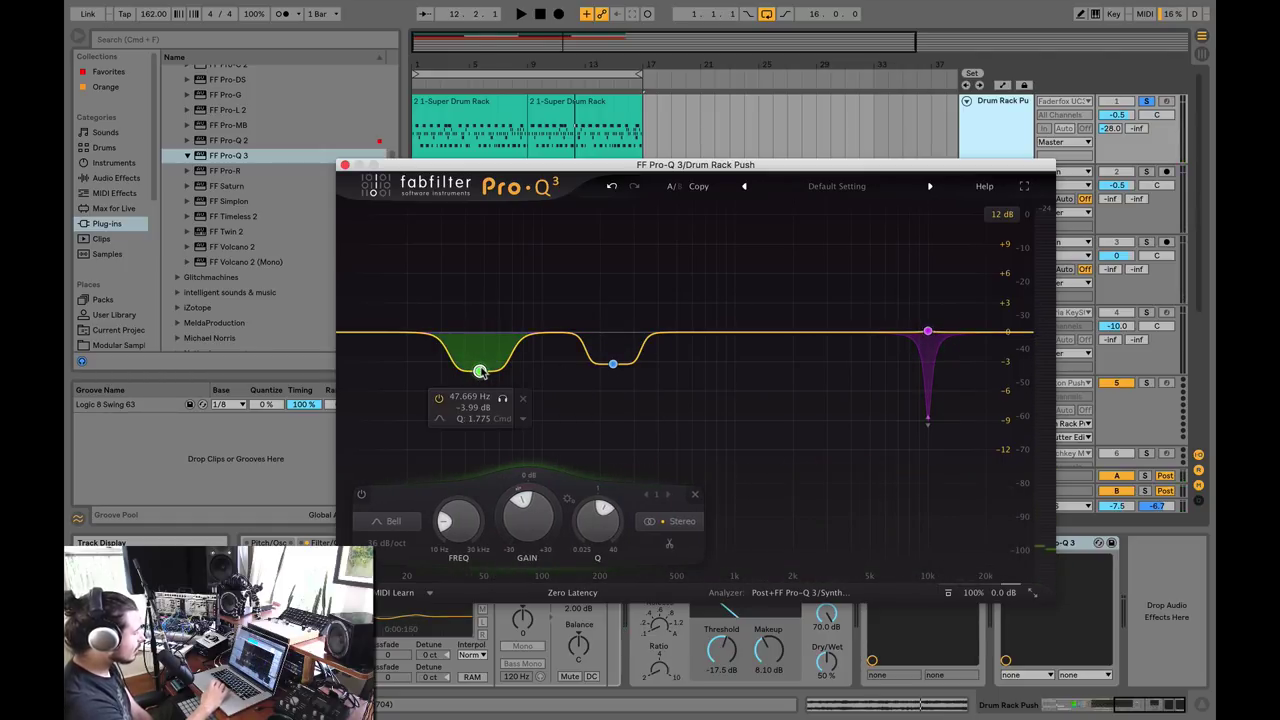
pyautogui.click(1145, 173)
pyautogui.press('space')
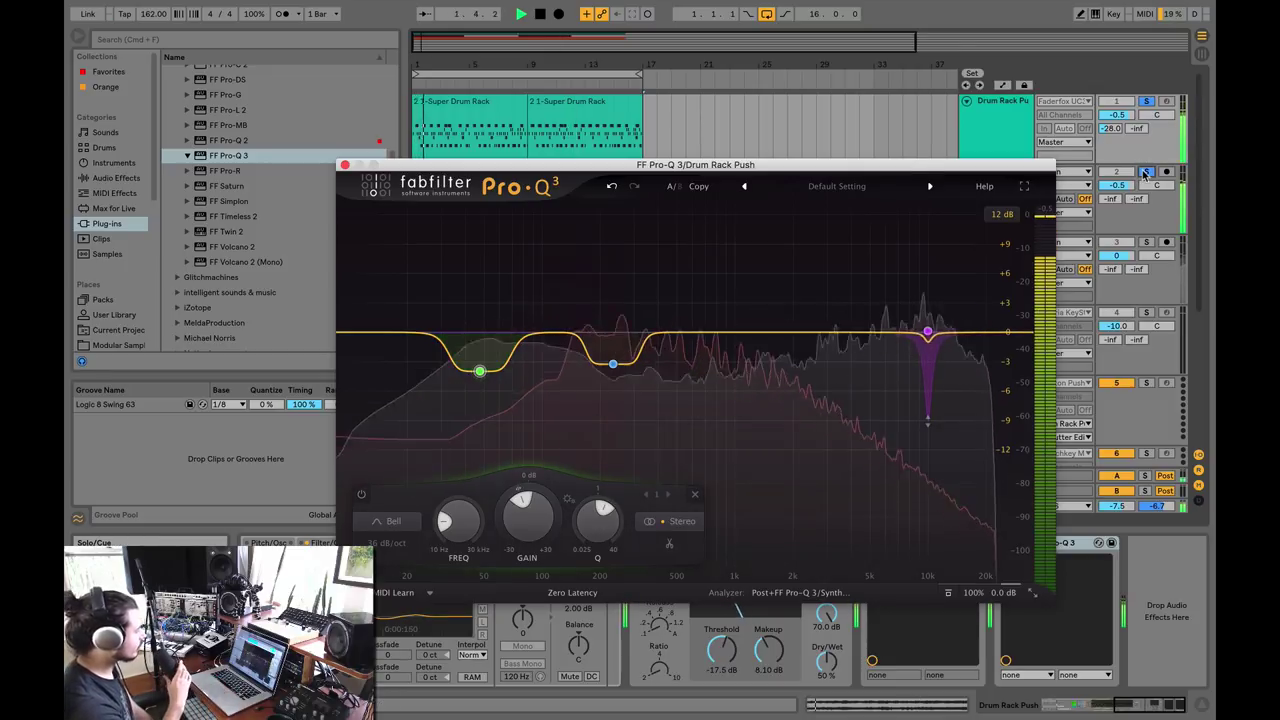
pyautogui.moveTo(479, 373)
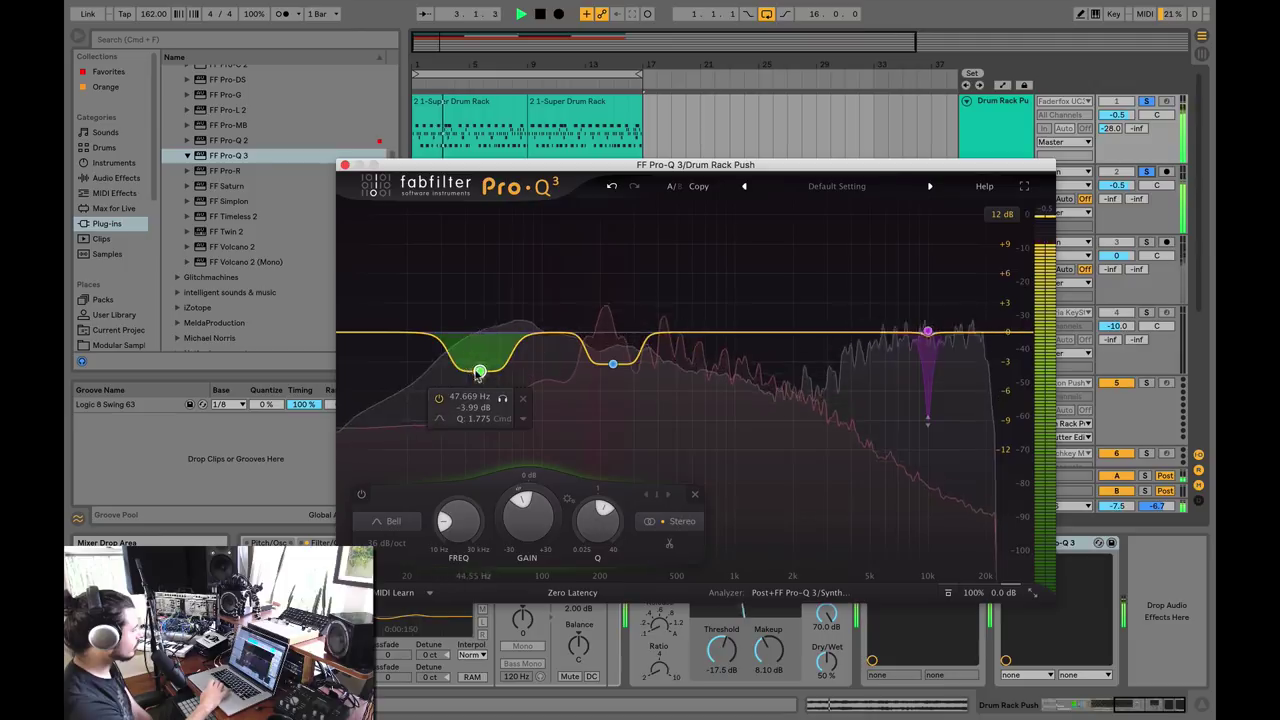
pyautogui.click(784, 593)
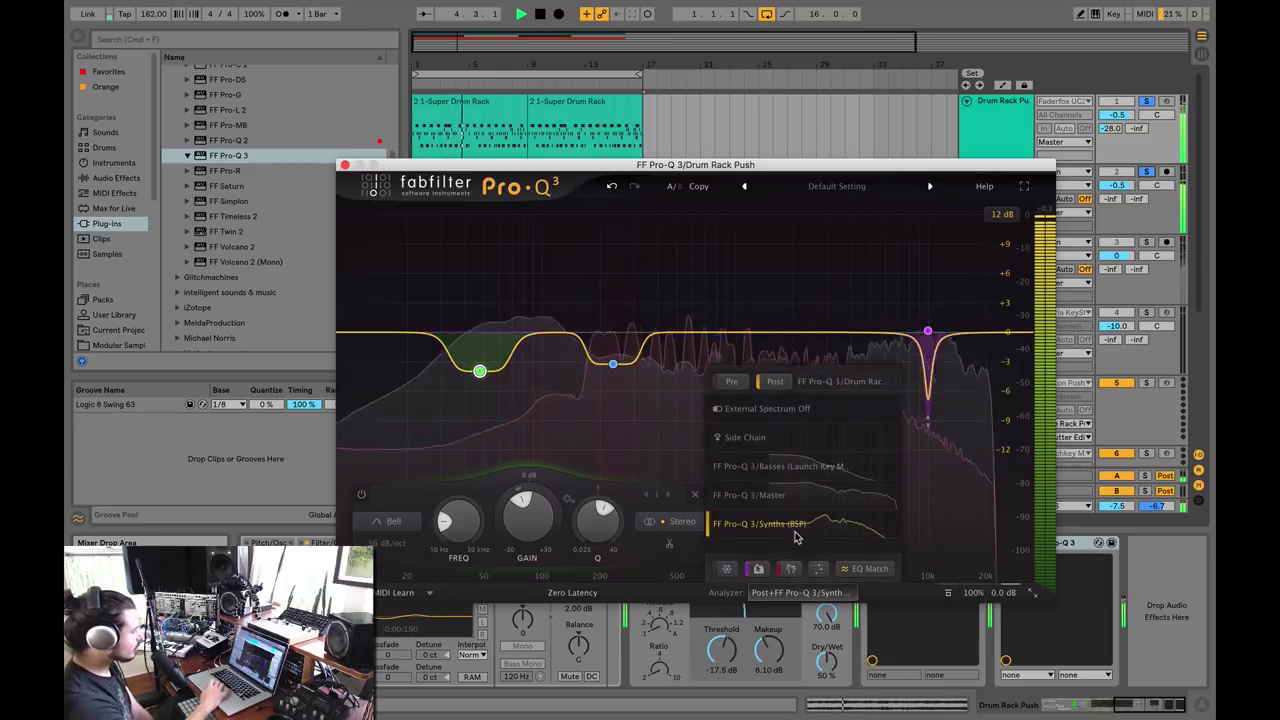
pyautogui.click(787, 468)
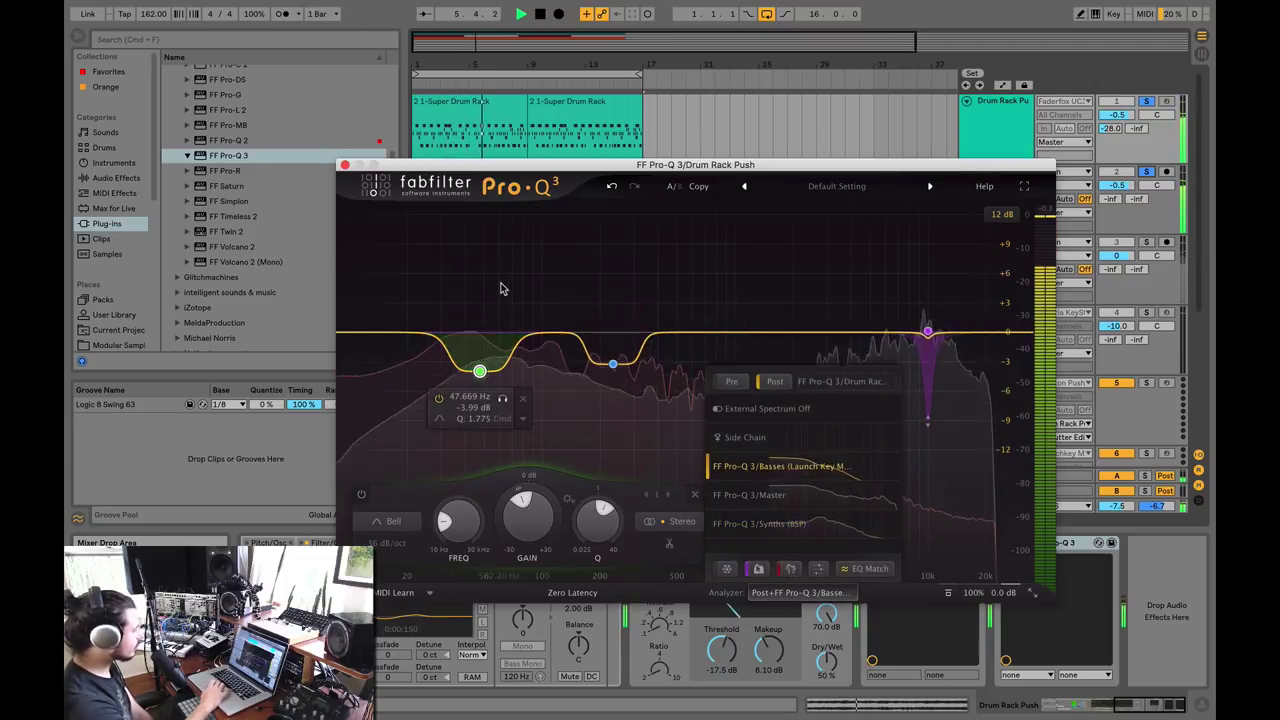
pyautogui.moveTo(480, 371)
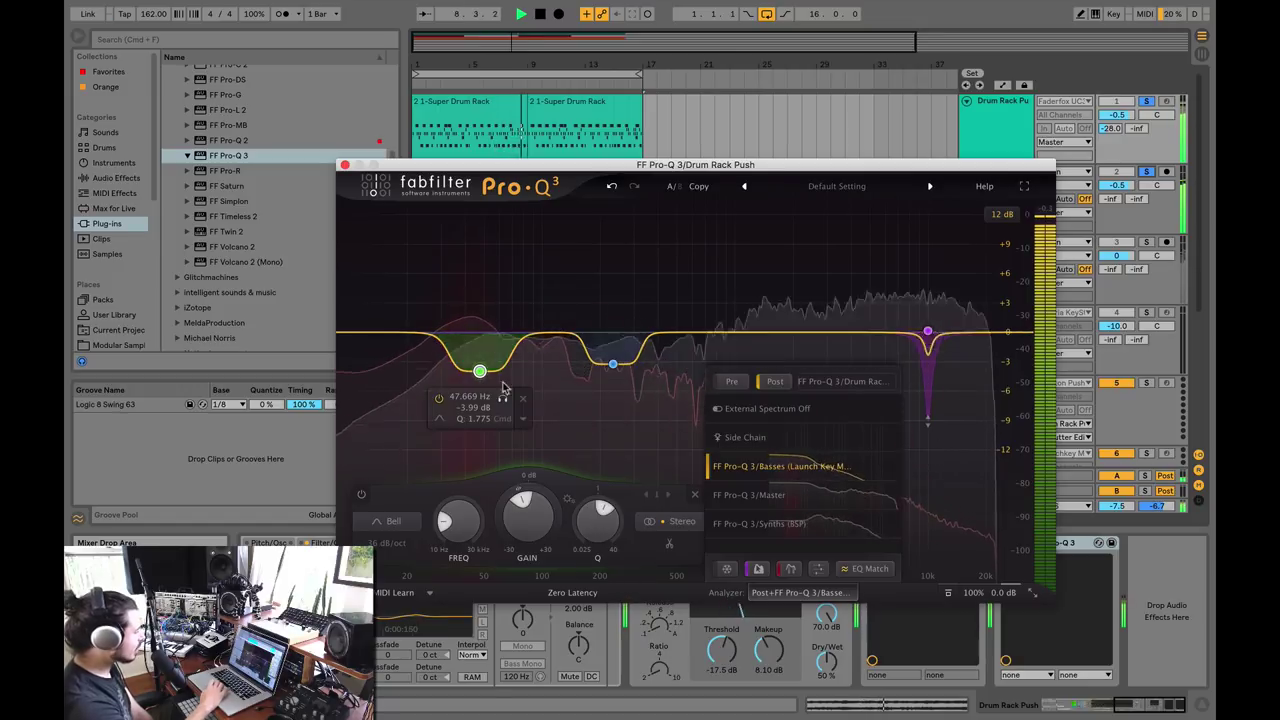
# Make the 47.7 Hz low band dynamic so it cuts deeper against the bass.
pyautogui.rightClick(480, 371)
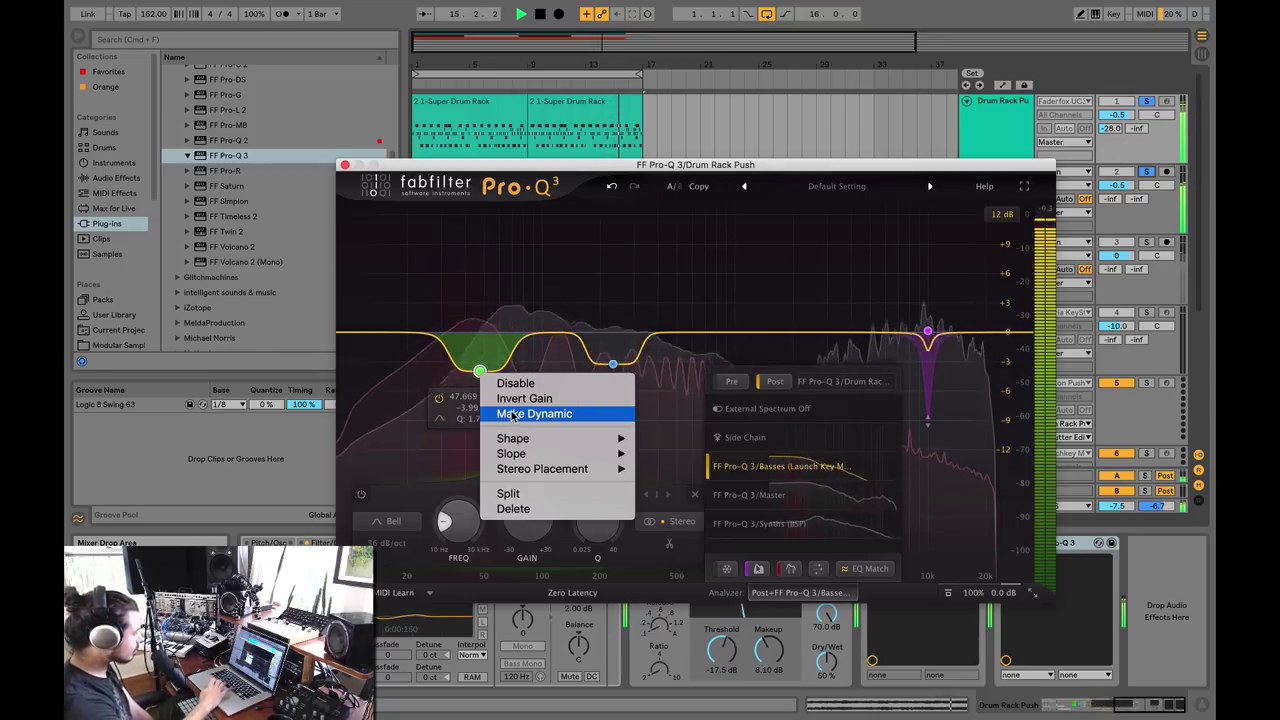
pyautogui.click(512, 416)
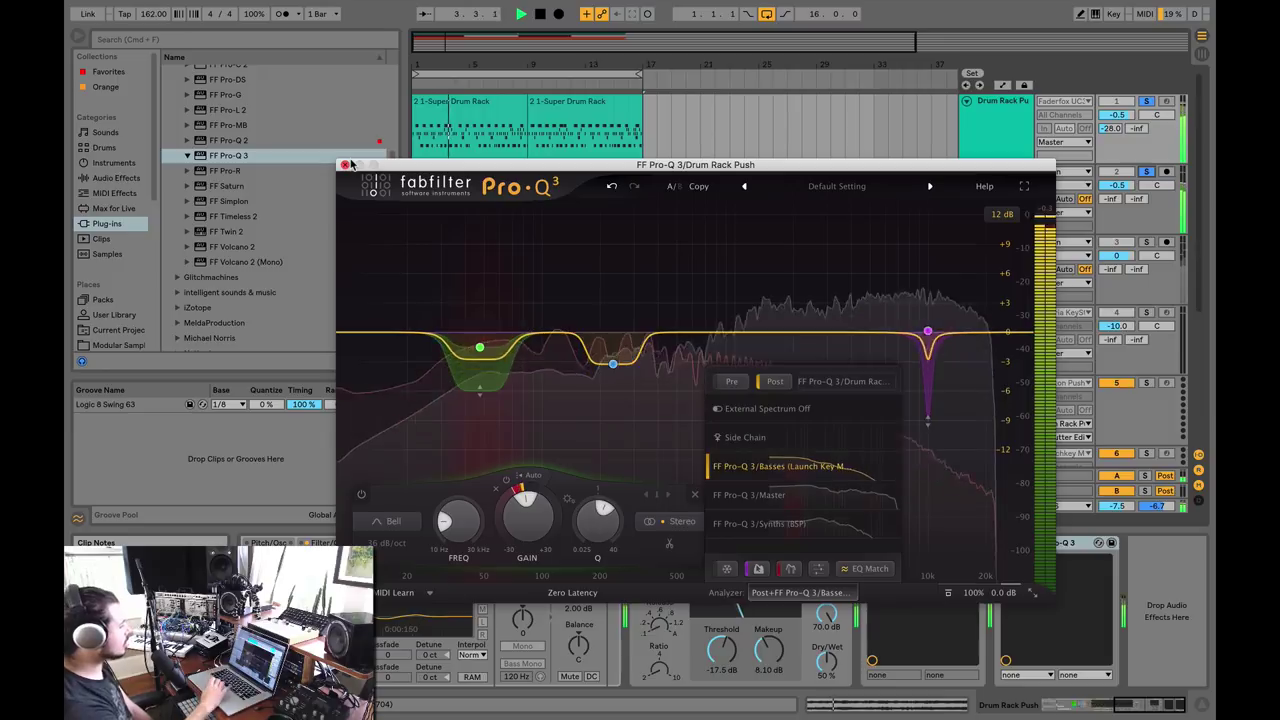
# Unsolo the bass track and close the drum Pro-Q 3 window.
pyautogui.click(1148, 174)
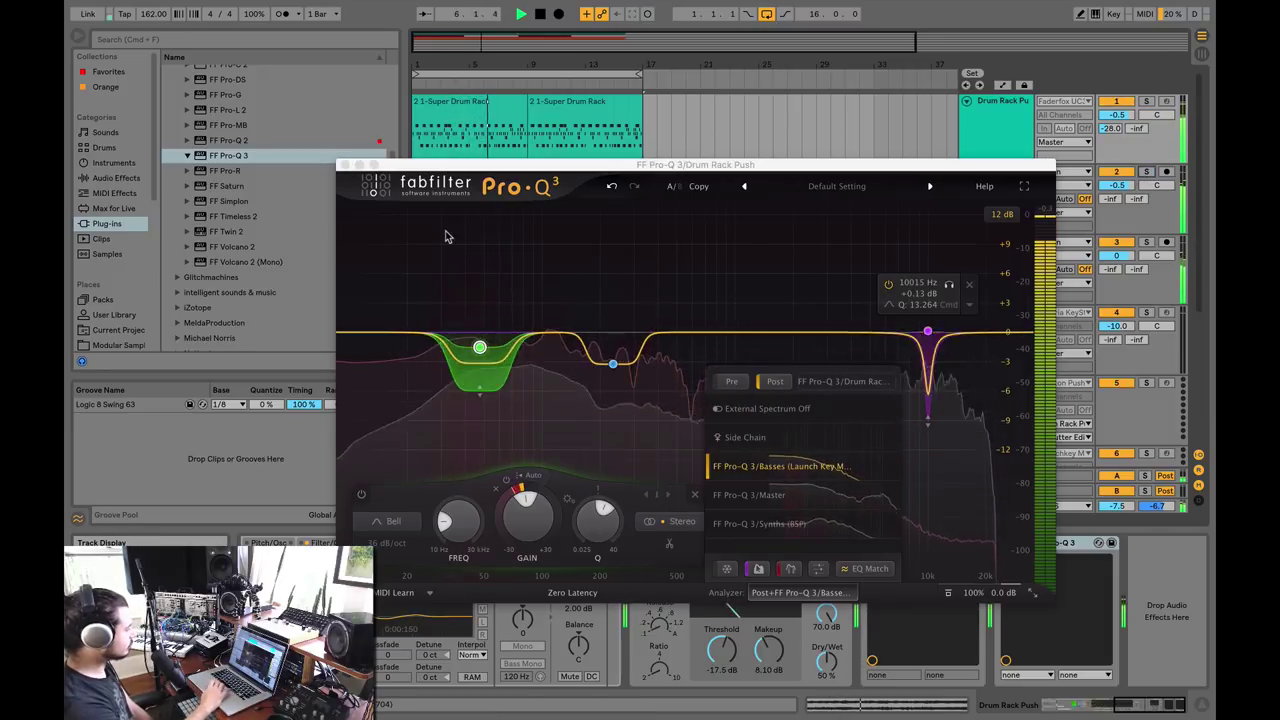
pyautogui.click(345, 165)
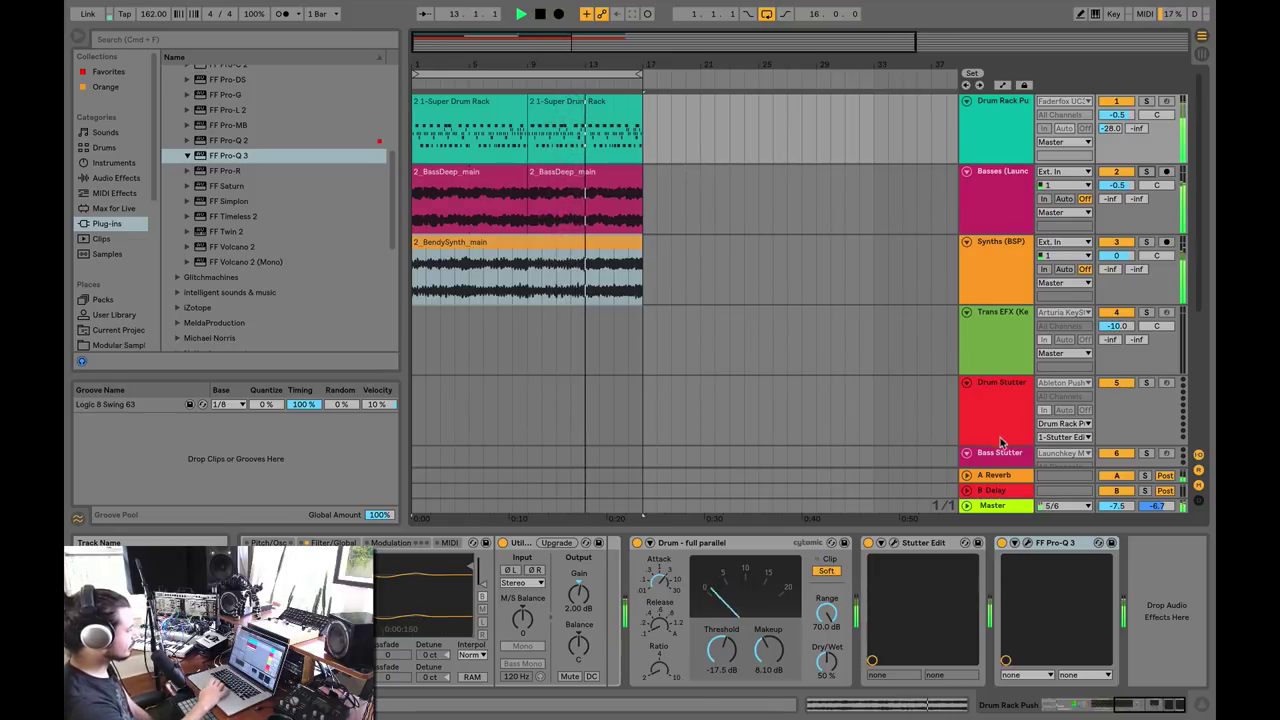
# Open the master Pro-Q 3, move its window up-left, and add a band near 468 Hz.
pyautogui.click(998, 502)
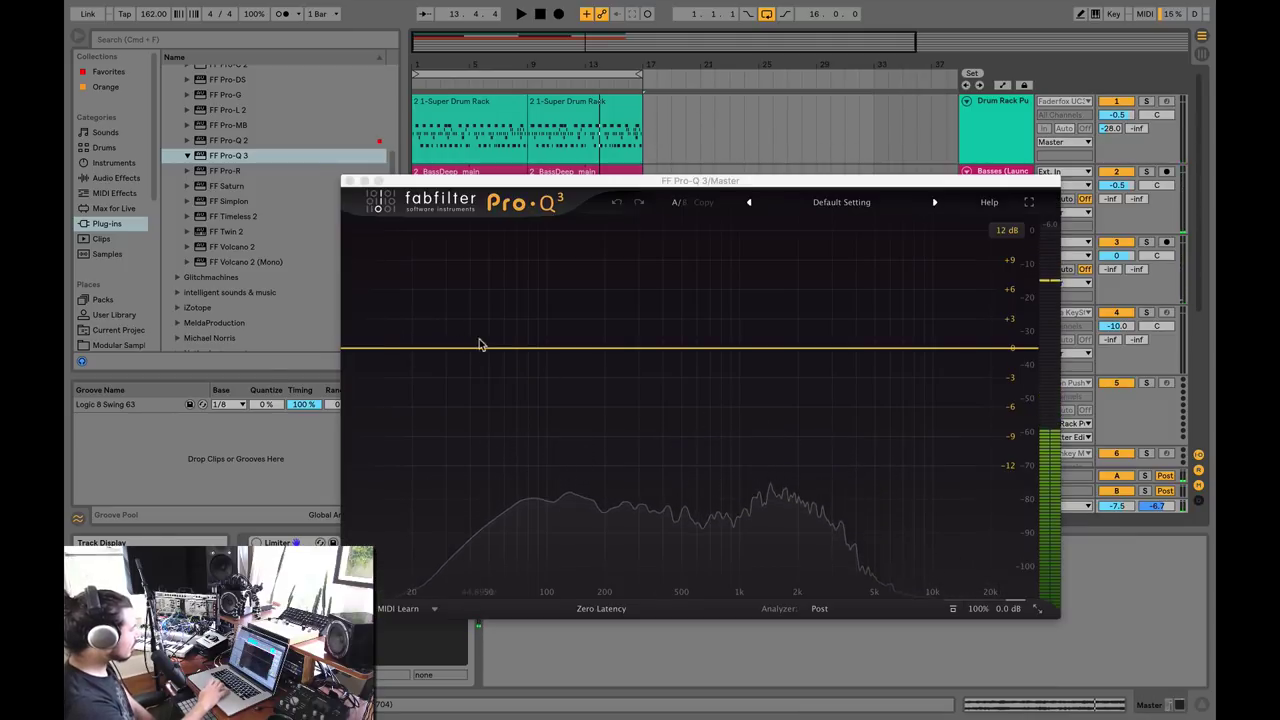
pyautogui.moveTo(687, 181); pyautogui.dragTo(615, 121)
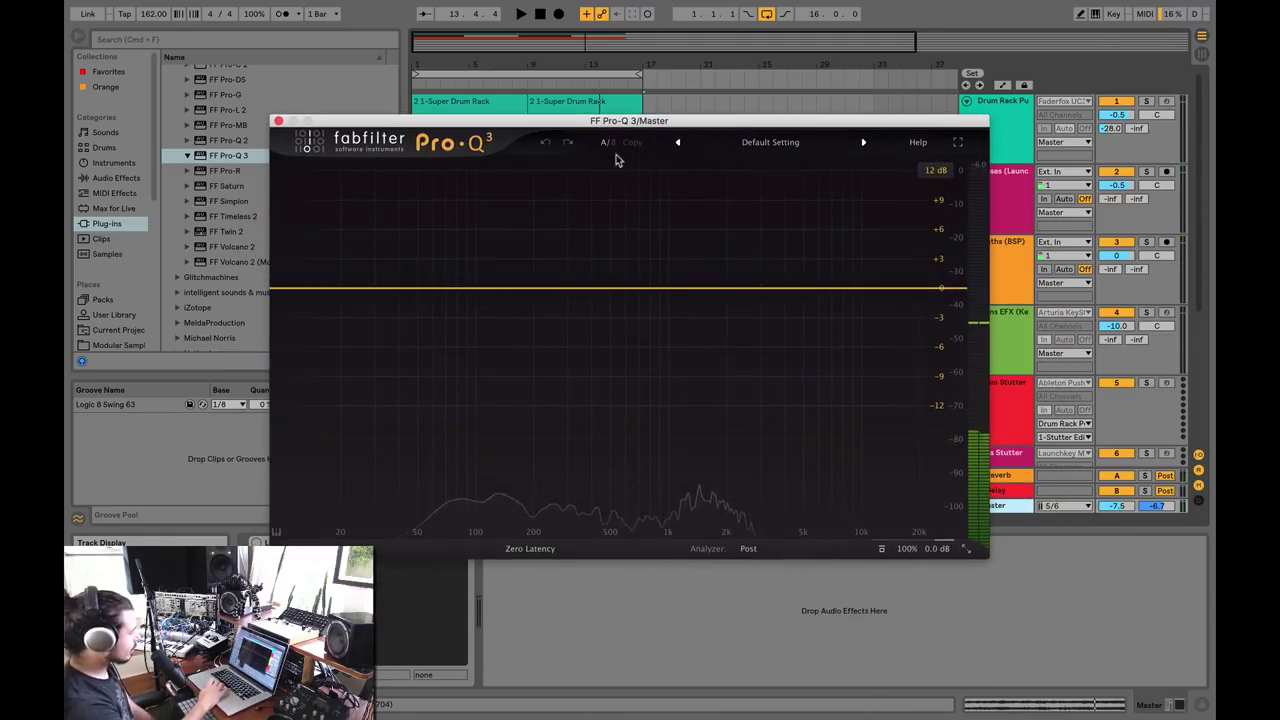
pyautogui.click(605, 289)
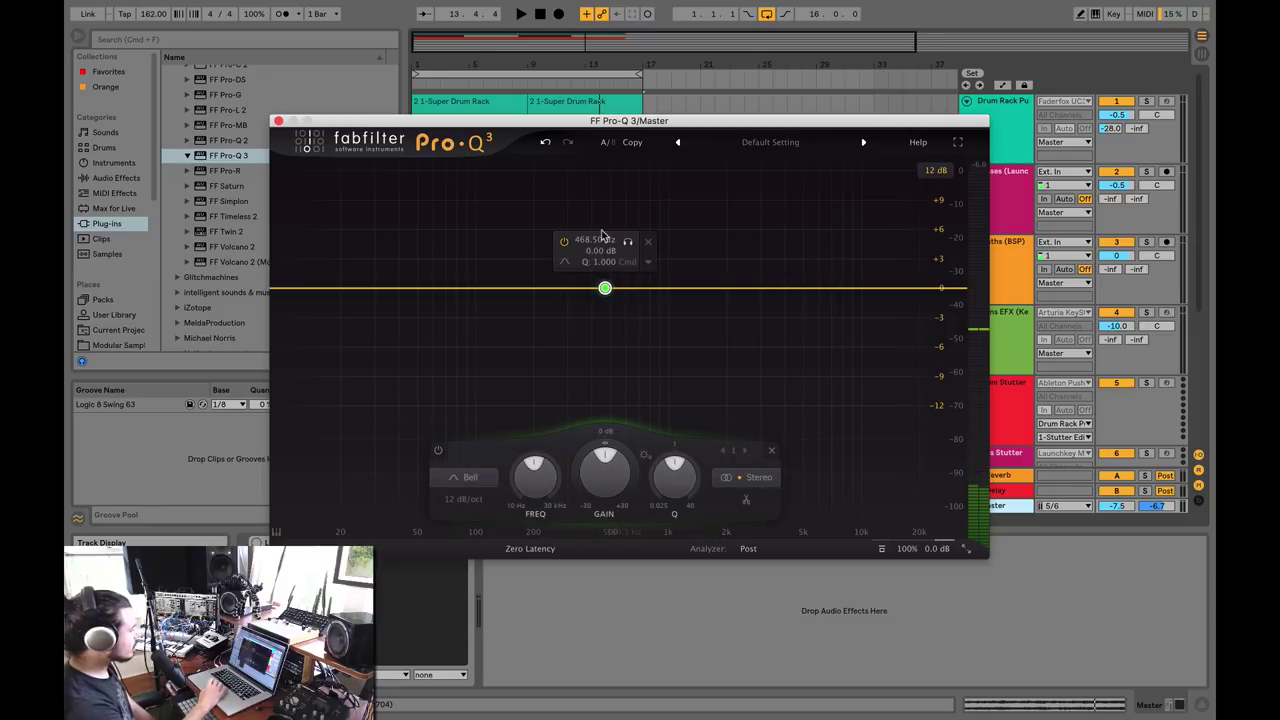
# Change the 468 Hz band to a Tilt Shelf and briefly audition the mix.
pyautogui.click(466, 477)
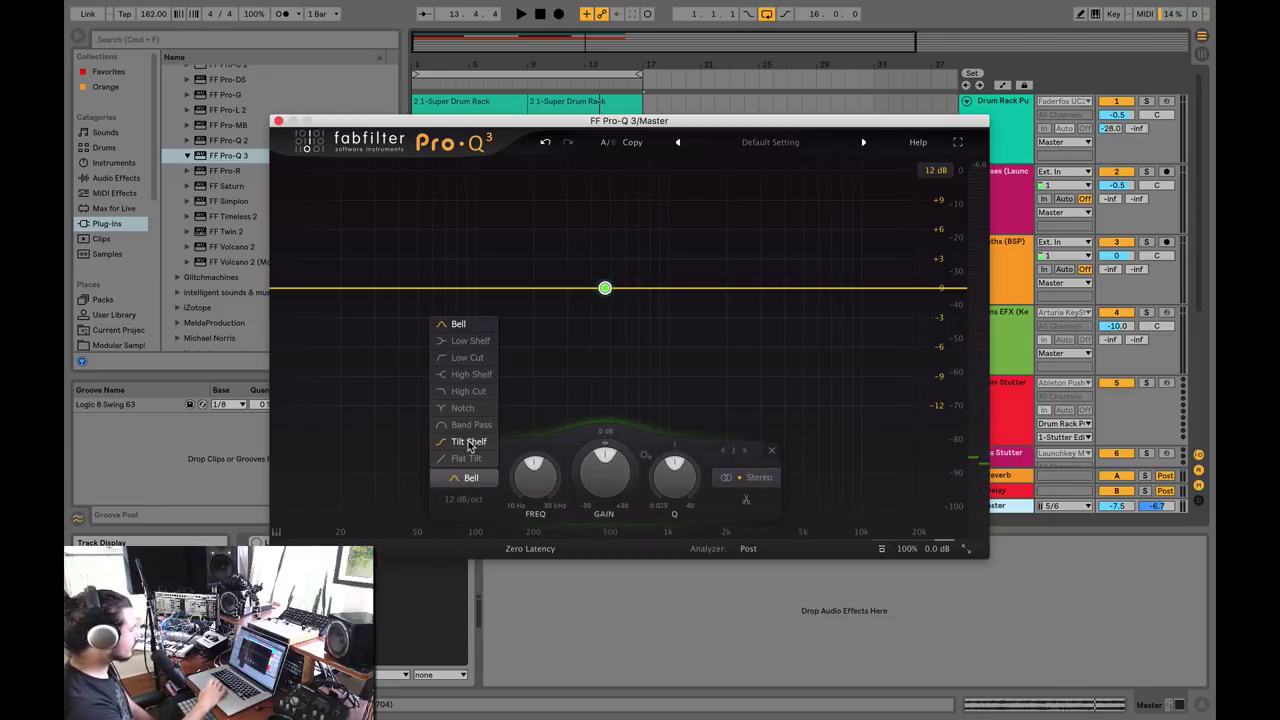
pyautogui.click(468, 445)
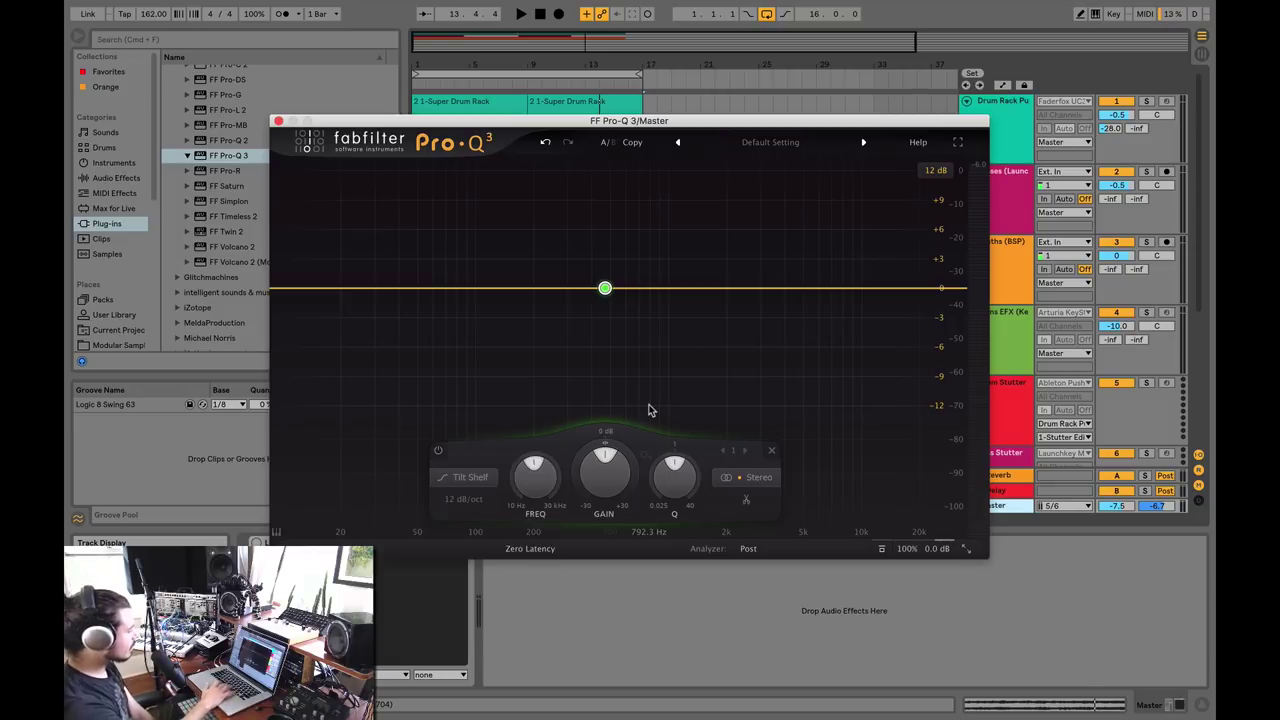
pyautogui.press('space')
pyautogui.moveTo(605, 290)
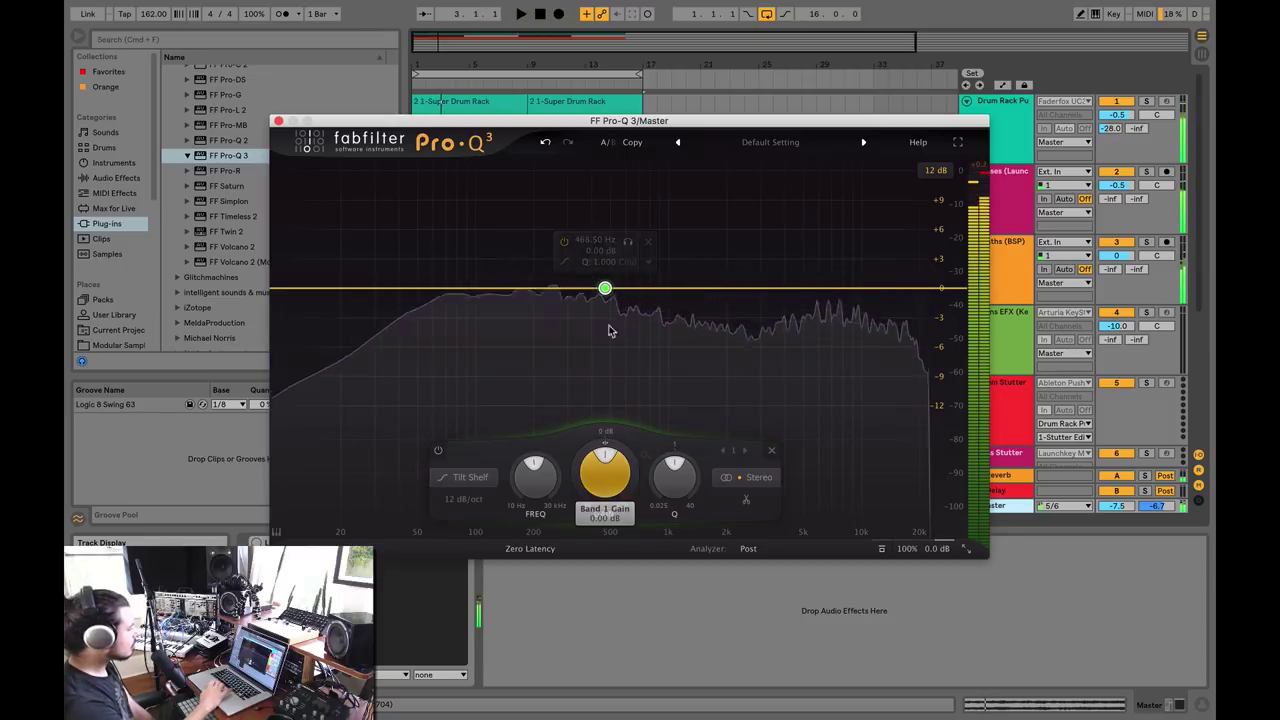
pyautogui.press('space')
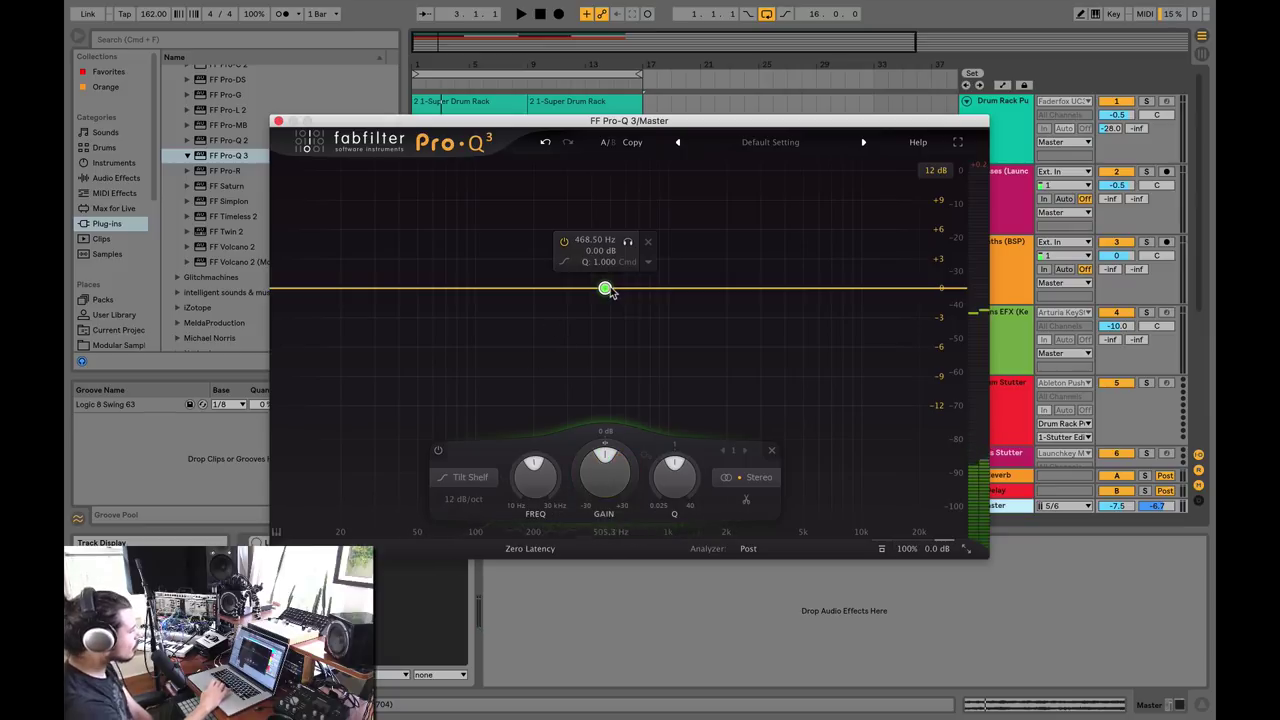
# Resume playback, raise the tilt shelf to a slight boost, and move its pivot toward 245 Hz.
pyautogui.click(463, 498)
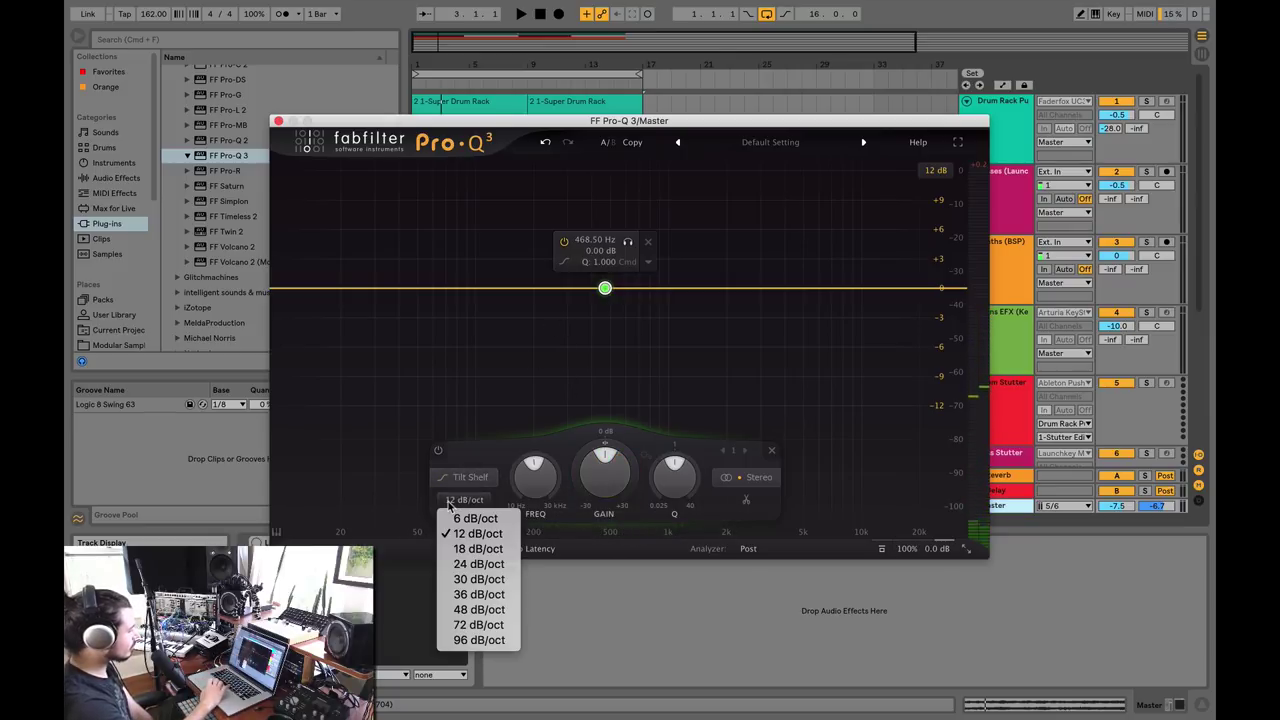
pyautogui.click(451, 531)
pyautogui.press('space')
pyautogui.moveTo(596, 468)
pyautogui.mouseDown()
pyautogui.moveTo(604, 445)
pyautogui.moveTo(600, 458)
pyautogui.mouseUp()
pyautogui.moveTo(594, 463); pyautogui.dragTo(601, 423)
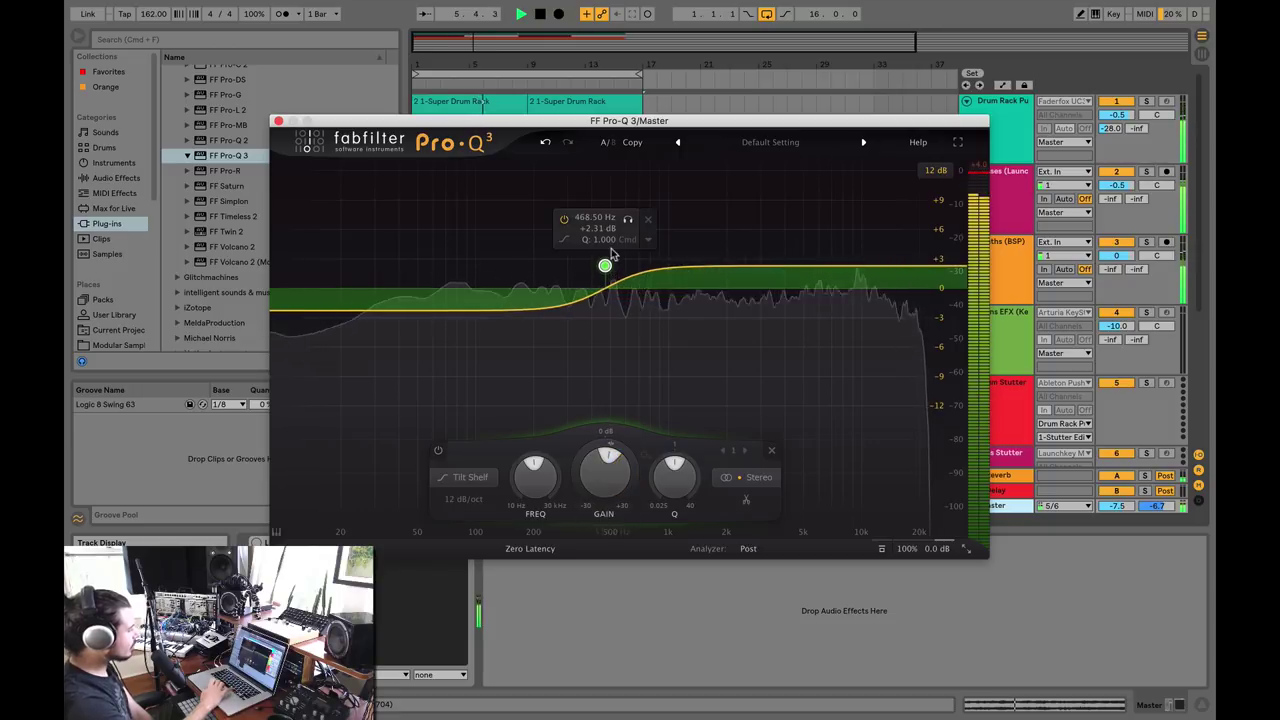
pyautogui.moveTo(604, 269); pyautogui.dragTo(643, 276)
# Try 48 dB/oct, settle on a 30 dB/oct slope, and drop the pivot to about 100 Hz.
pyautogui.click(502, 499)
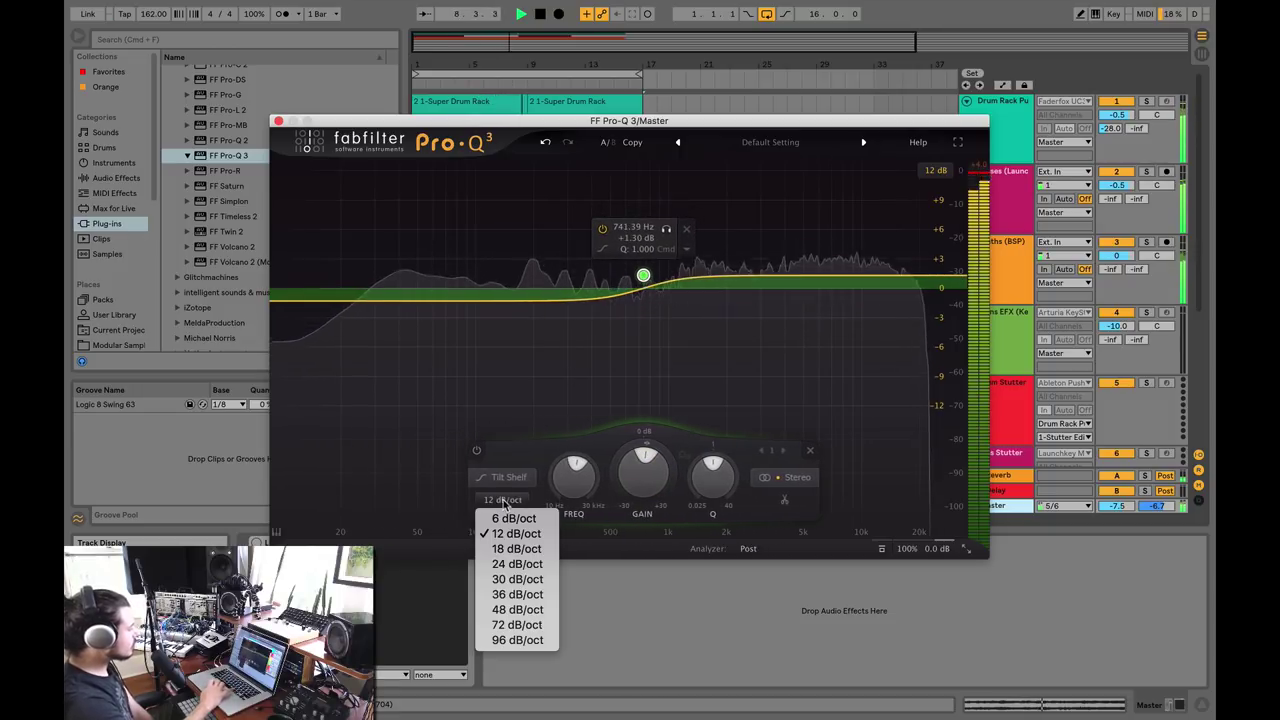
pyautogui.click(502, 612)
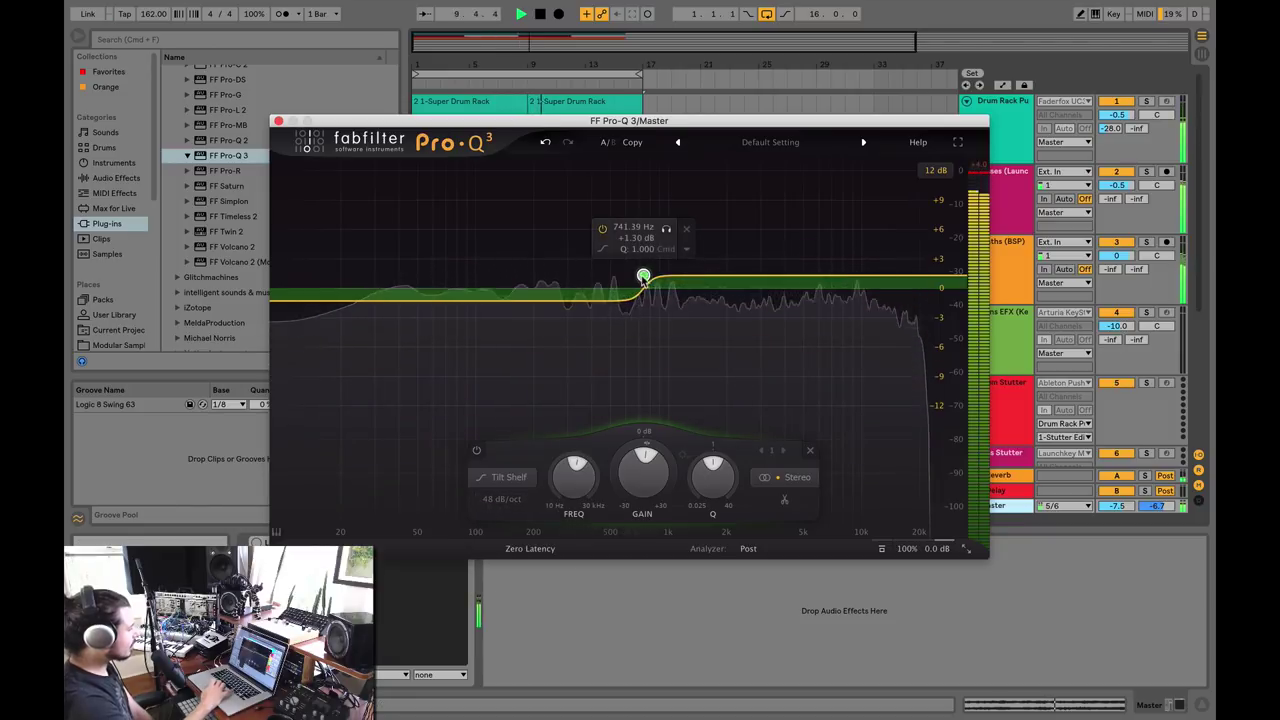
pyautogui.moveTo(643, 275); pyautogui.dragTo(615, 276)
pyautogui.click(472, 501)
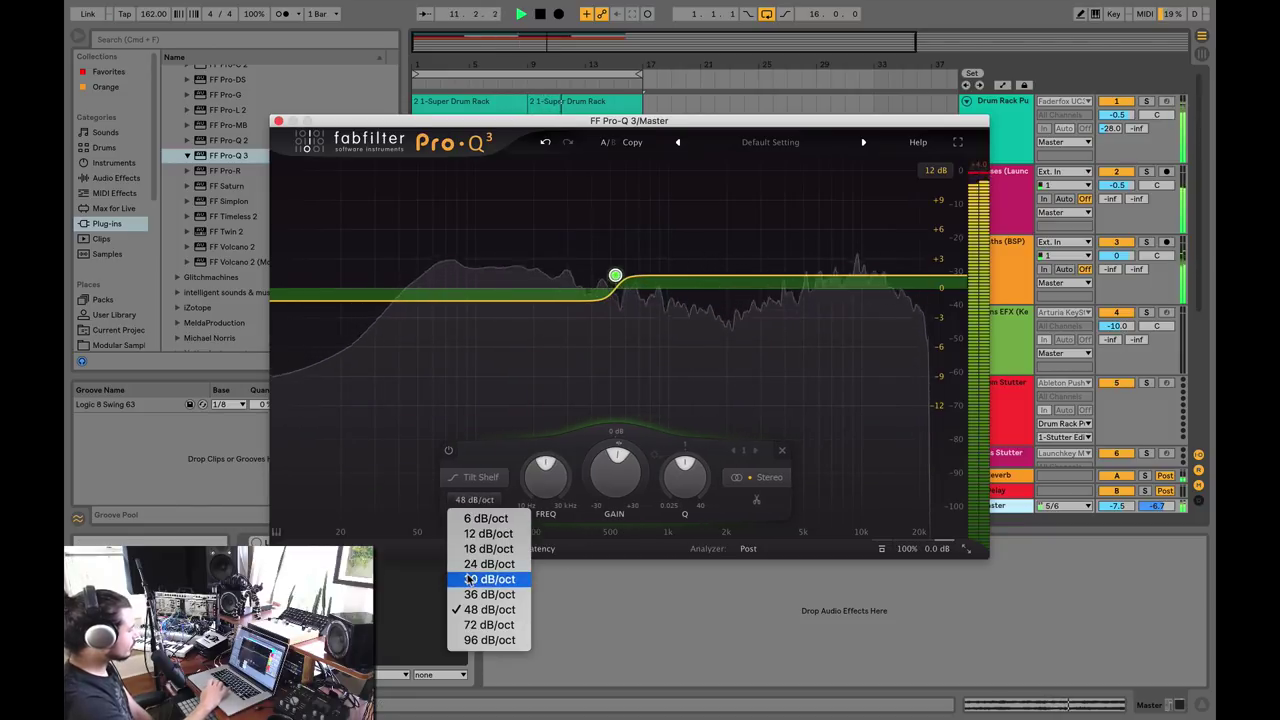
pyautogui.click(470, 578)
pyautogui.moveTo(615, 276); pyautogui.dragTo(477, 288)
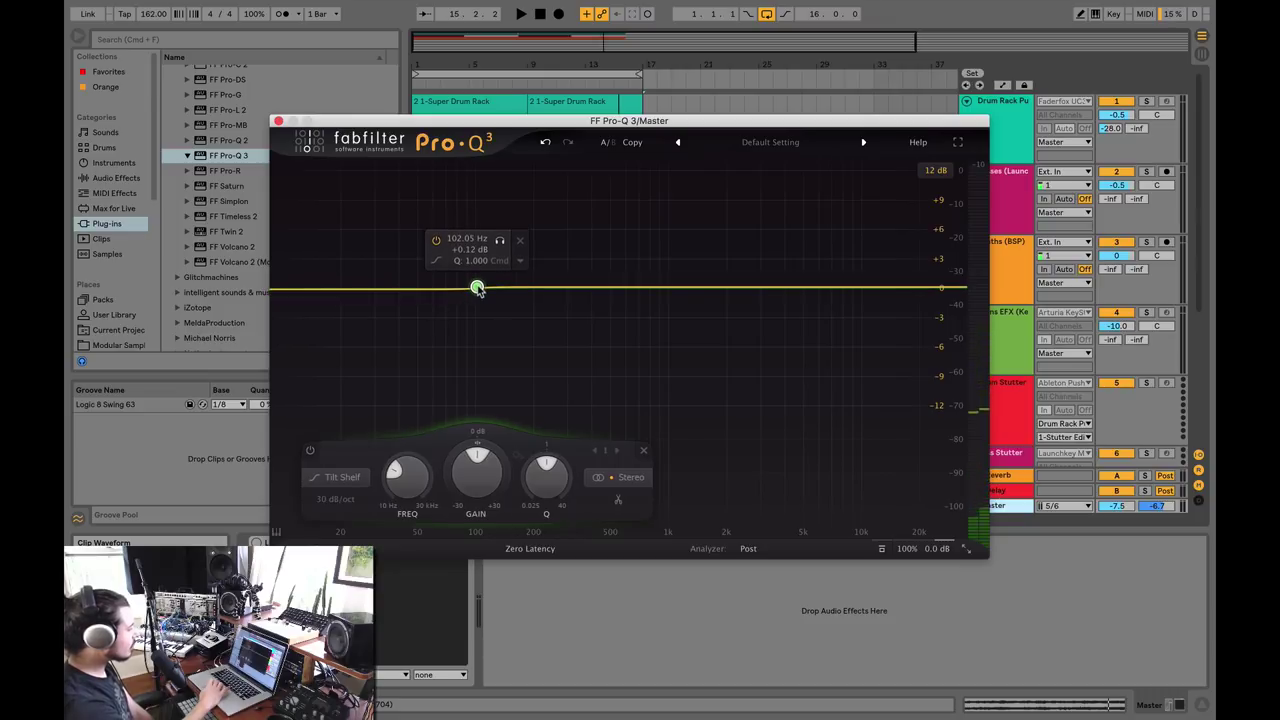
# Audition and nudge the tilt shelf to 200.28 Hz, +0.72 dB, reopening the EQ window.
pyautogui.press('space')
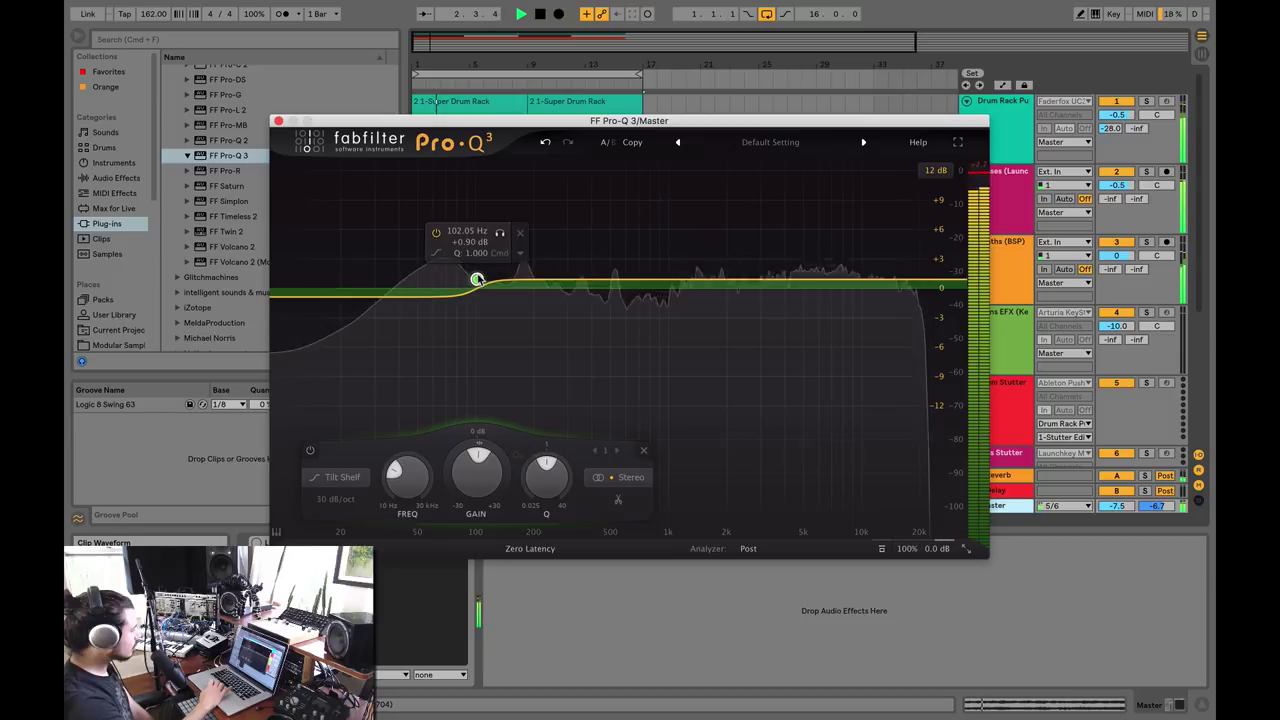
pyautogui.moveTo(477, 279); pyautogui.dragTo(533, 281)
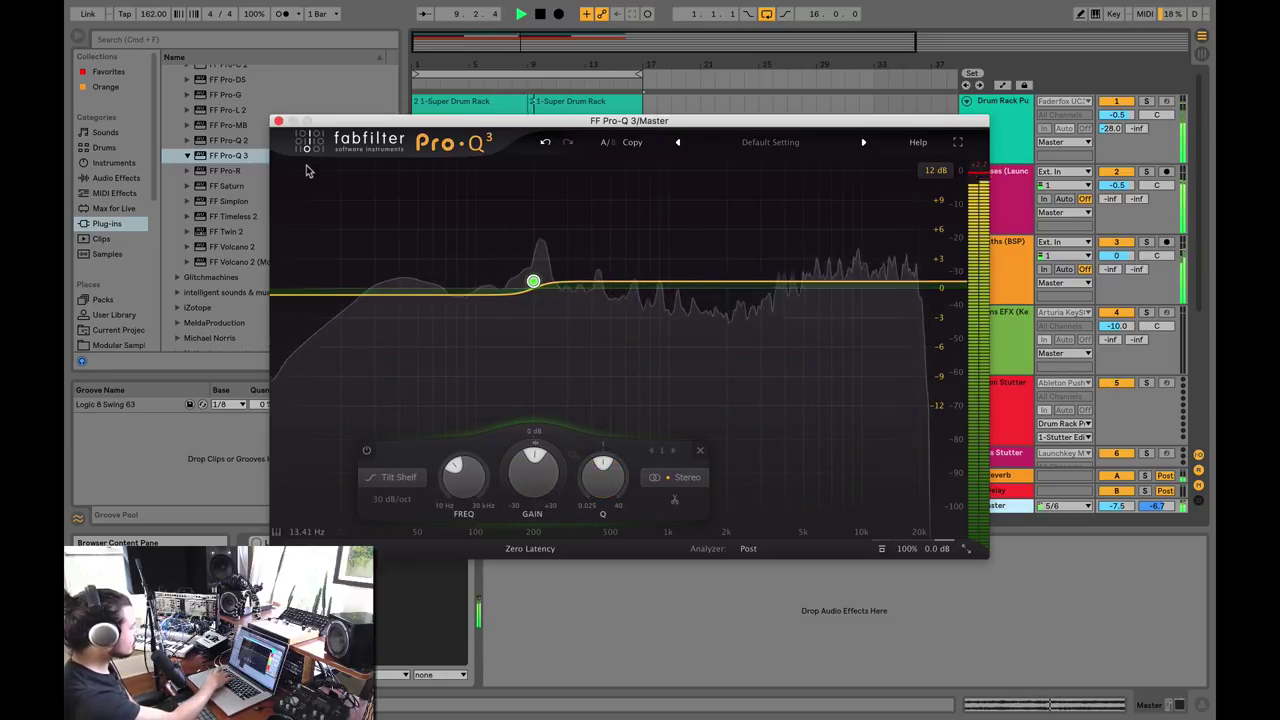
pyautogui.click(279, 121)
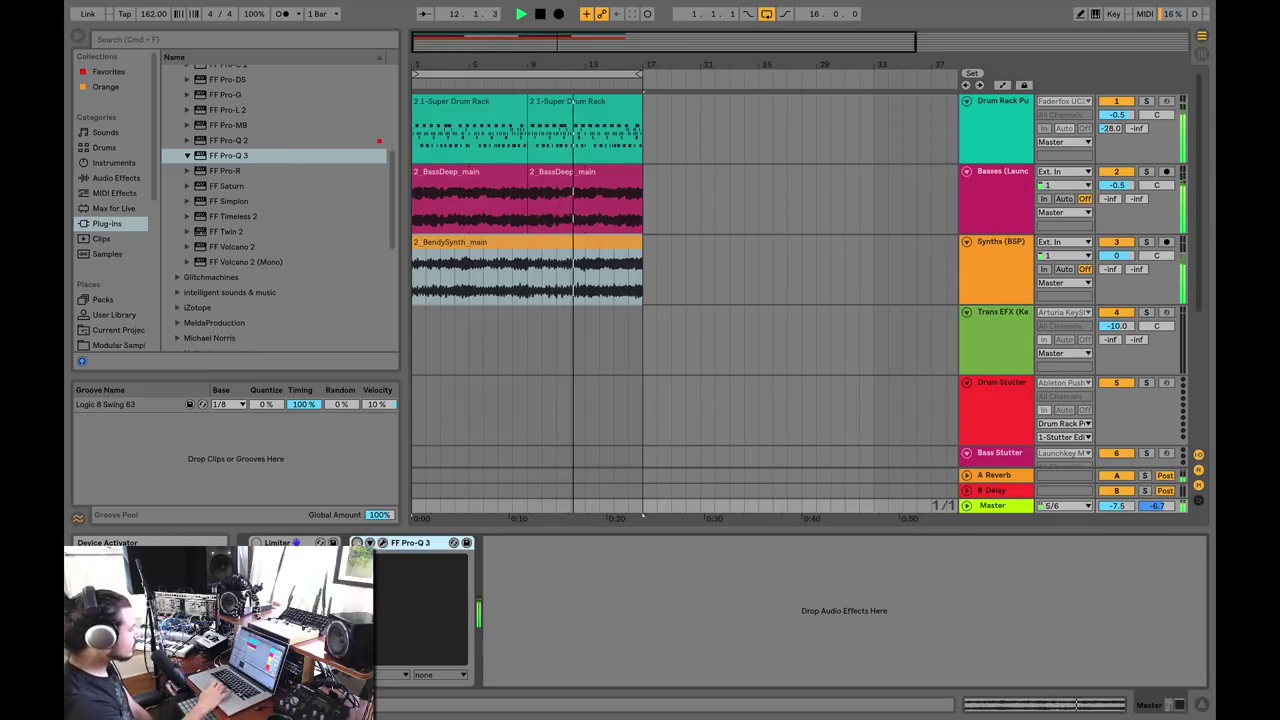
pyautogui.click(383, 542)
pyautogui.press('space')
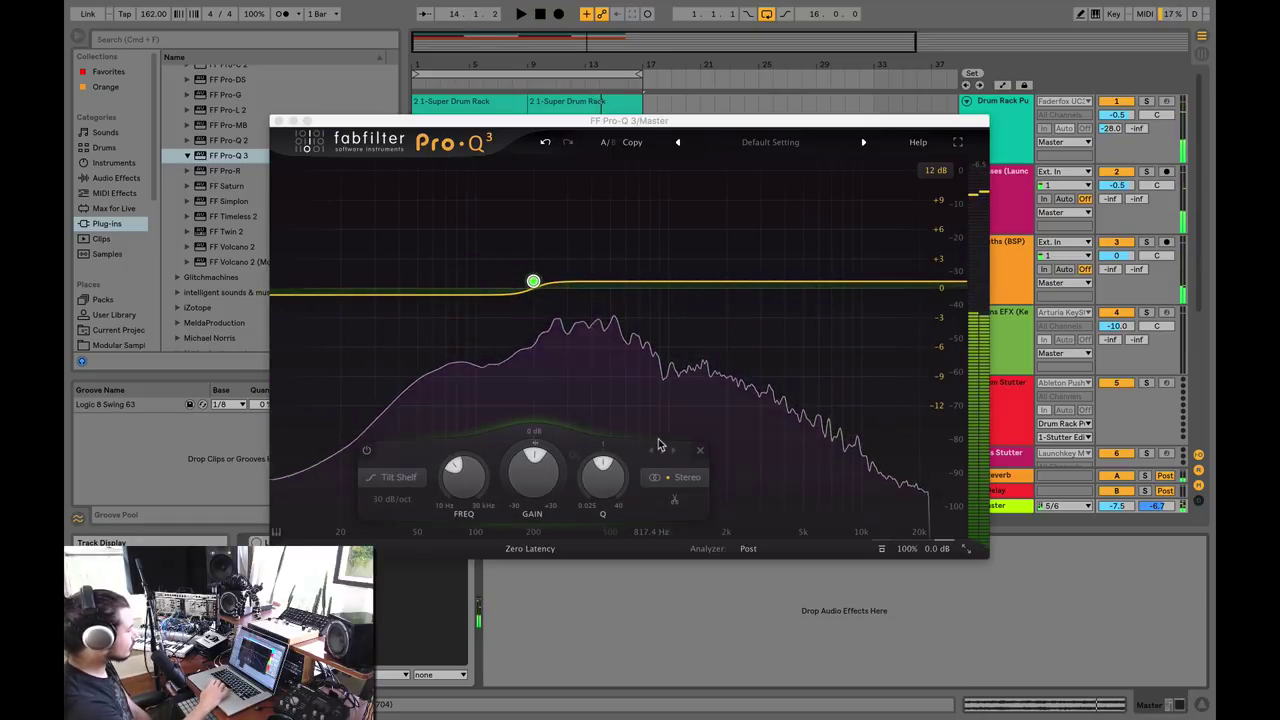
# Reposition the master Pro-Q 3 window and resume playback.
pyautogui.moveTo(385, 122); pyautogui.dragTo(503, 122)
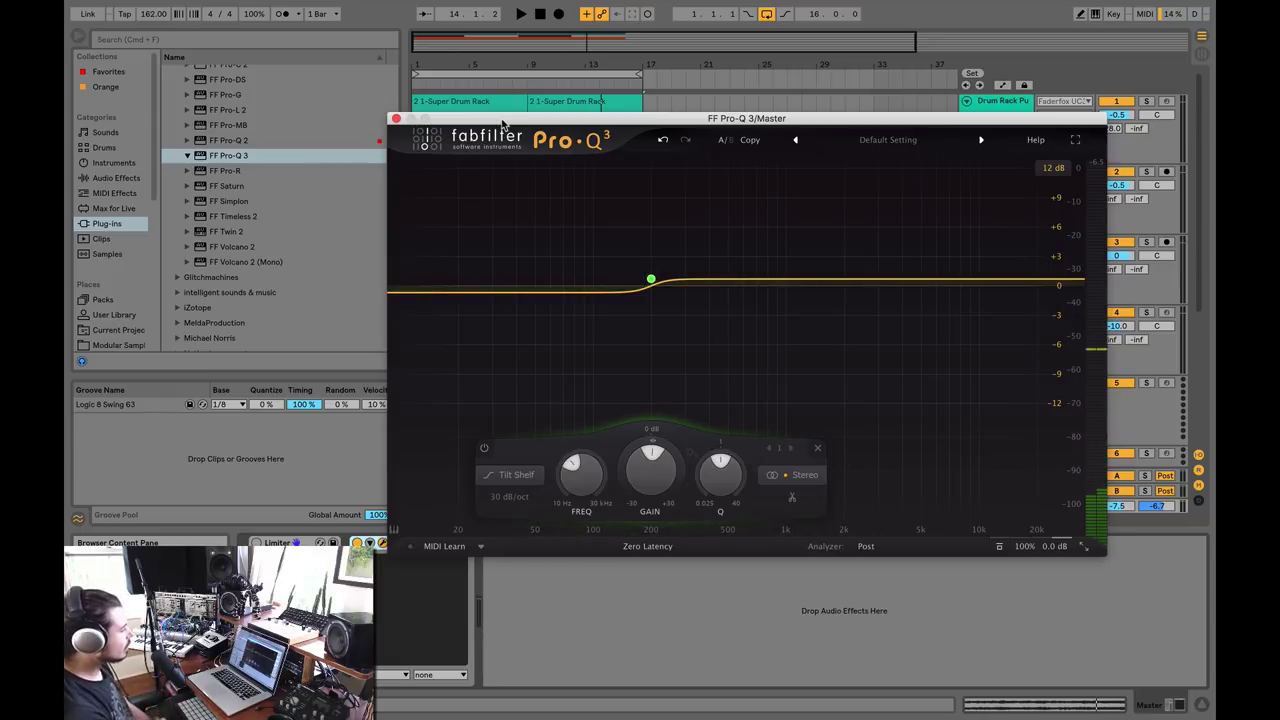
pyautogui.moveTo(720, 121); pyautogui.dragTo(617, 120)
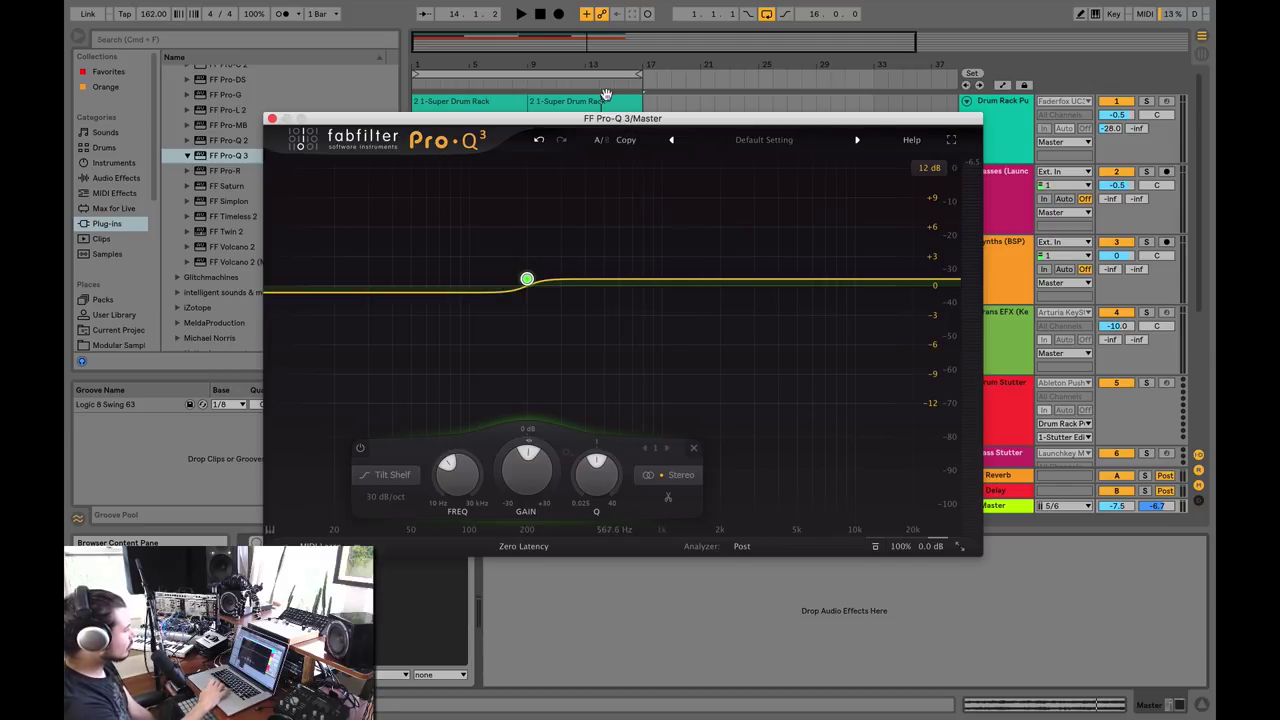
pyautogui.press('space')
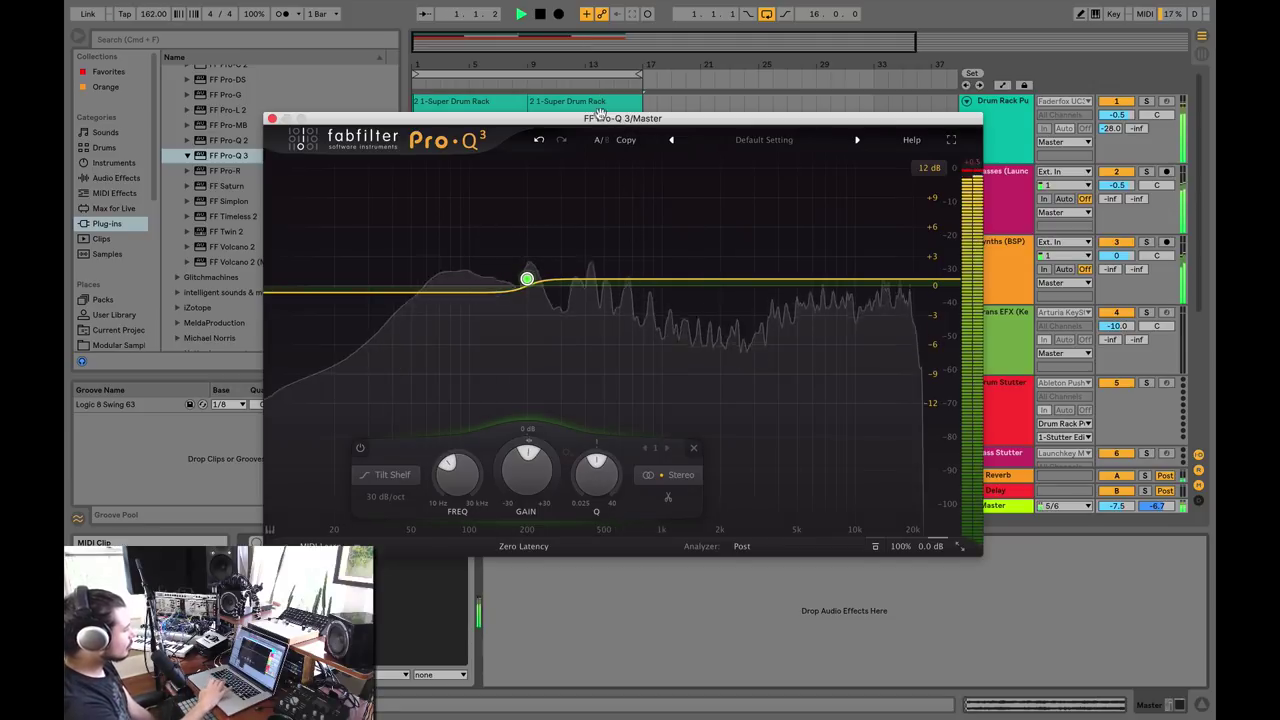
# Add a soloed-and-swept bell band at 6436.5 Hz, Q 1.000, with a -1.25 dB dynamic cut.
pyautogui.click(830, 282)
pyautogui.moveTo(830, 284); pyautogui.dragTo(830, 286)
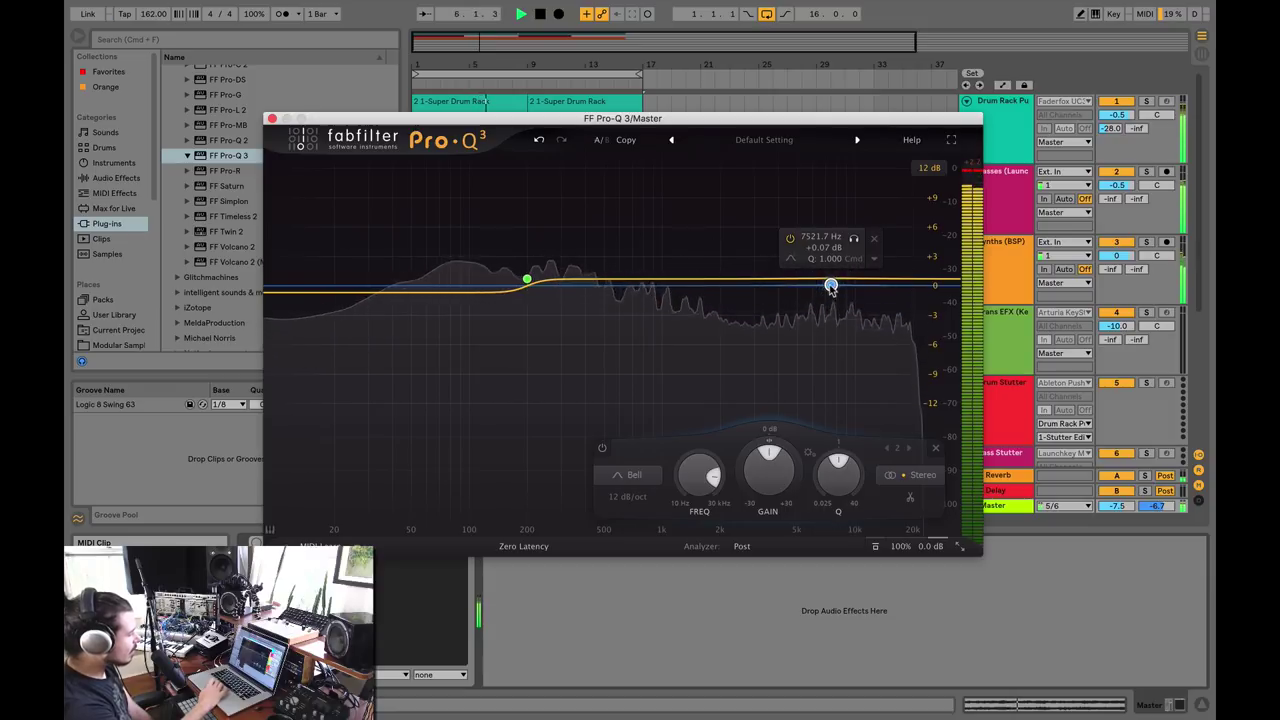
pyautogui.click(854, 240)
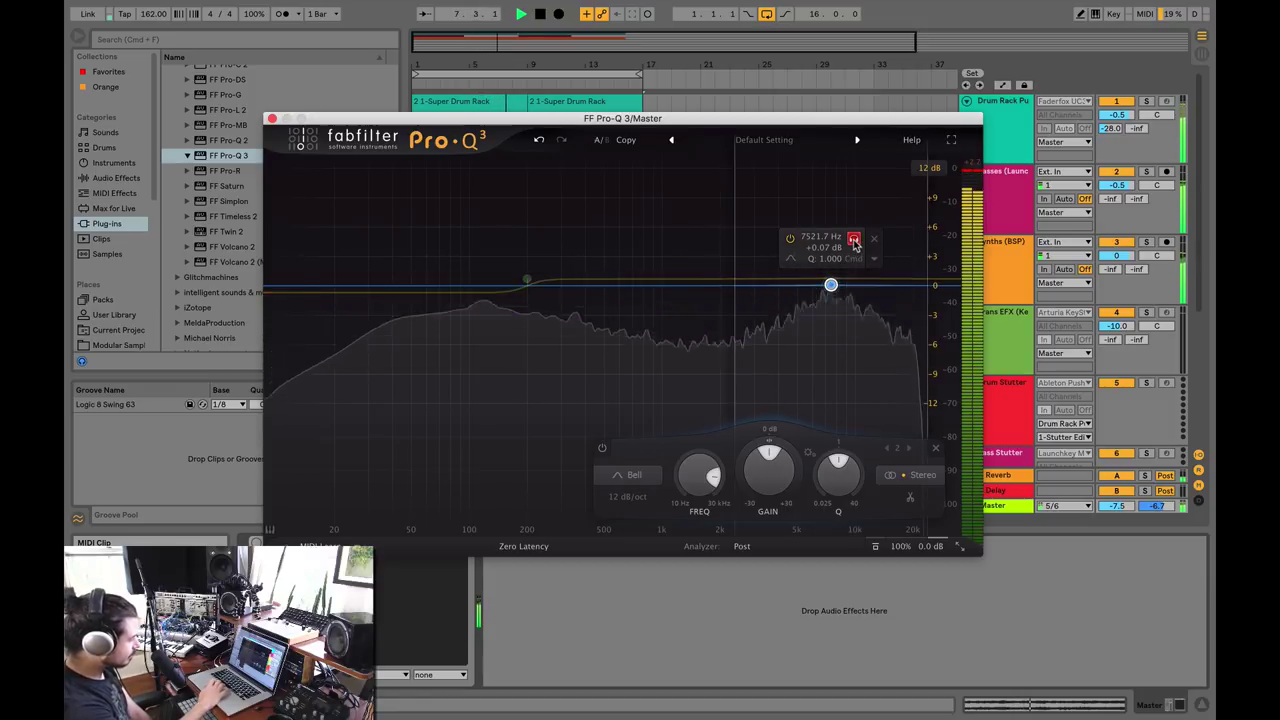
pyautogui.moveTo(855, 244); pyautogui.dragTo(838, 269)
pyautogui.moveTo(768, 452); pyautogui.dragTo(768, 475)
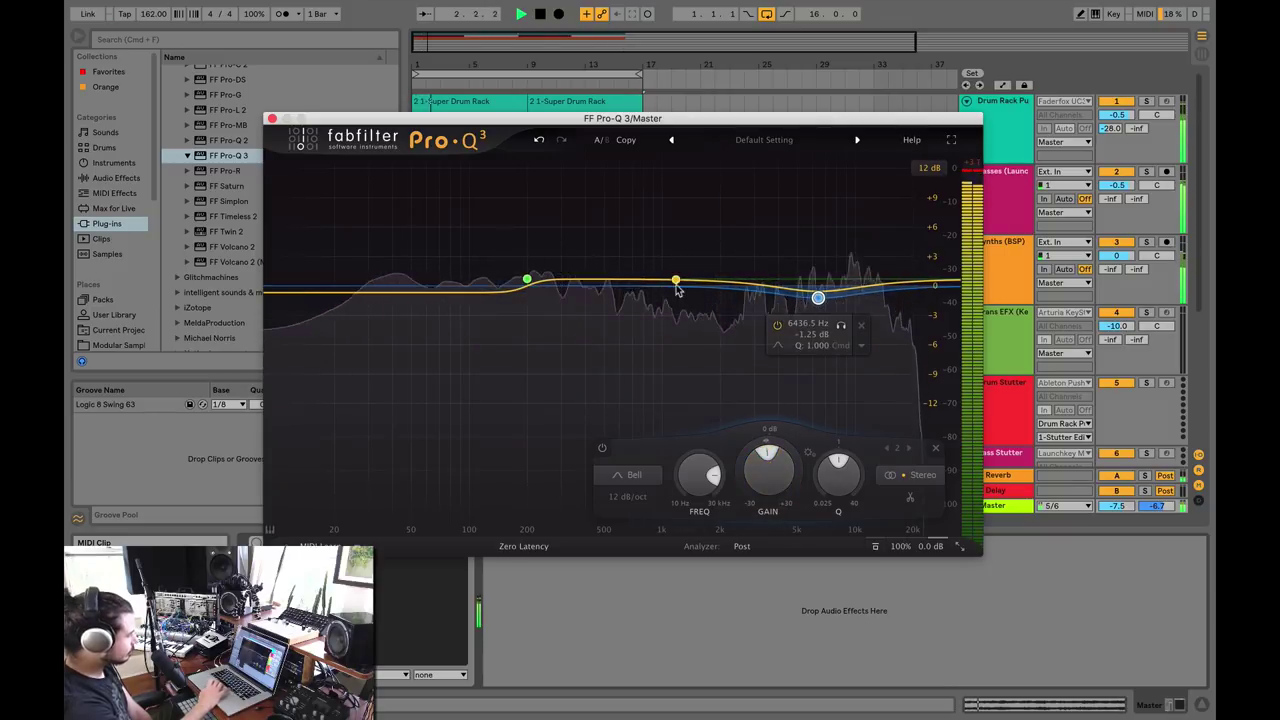
# Add a solo-swept third bell band near 643 Hz cutting -1.43 dB, then stop playback.
pyautogui.click(639, 281)
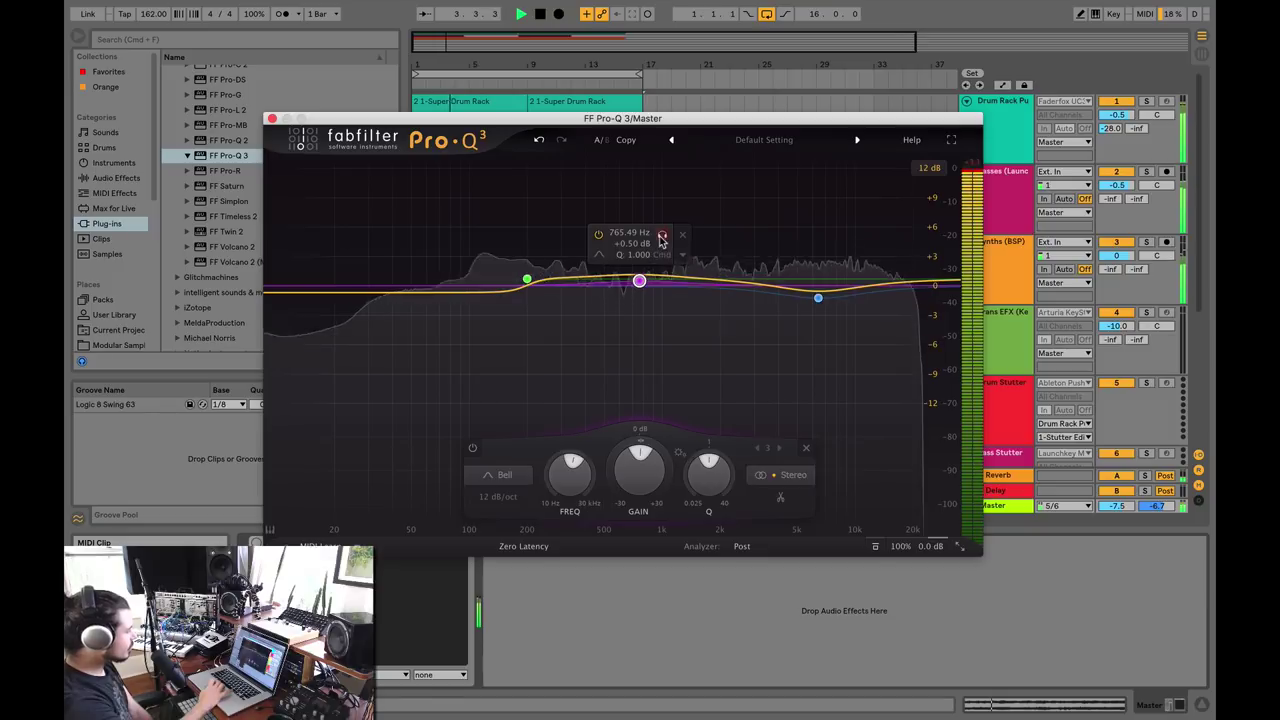
pyautogui.moveTo(662, 236)
pyautogui.mouseDown()
pyautogui.moveTo(791, 243)
pyautogui.moveTo(600, 234)
pyautogui.moveTo(648, 234)
pyautogui.mouseUp()
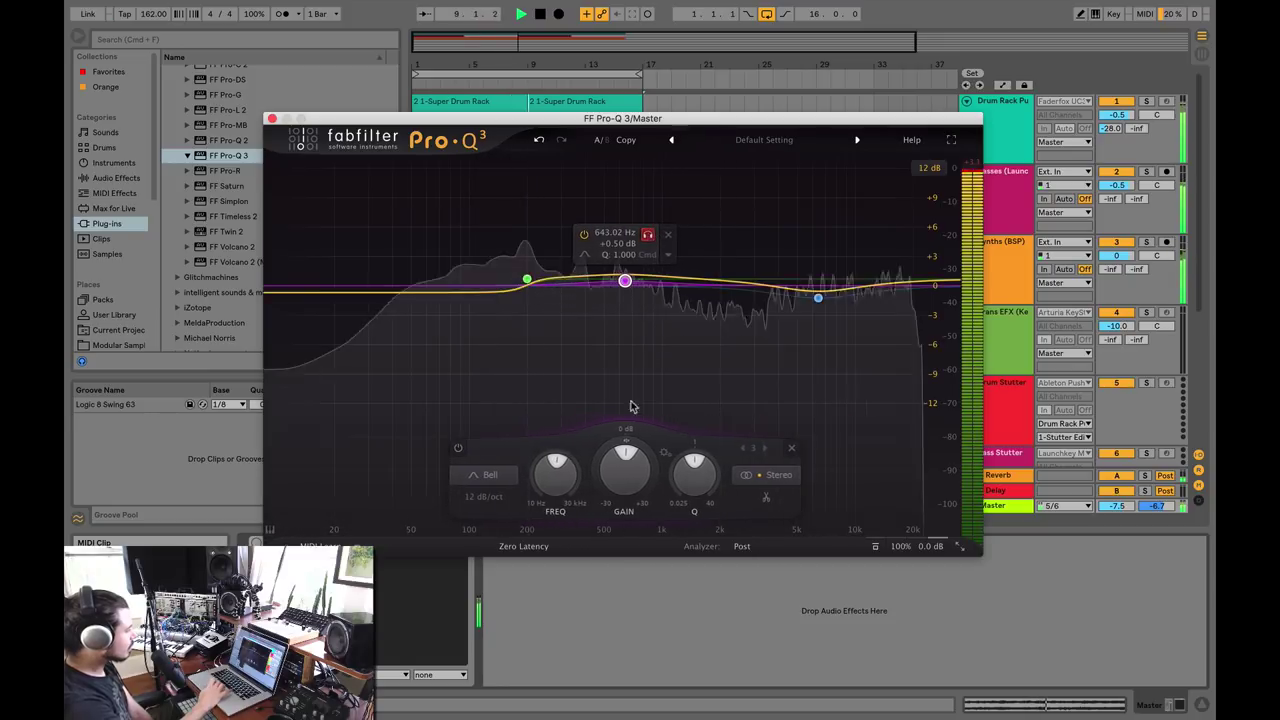
pyautogui.moveTo(624, 452); pyautogui.dragTo(620, 451)
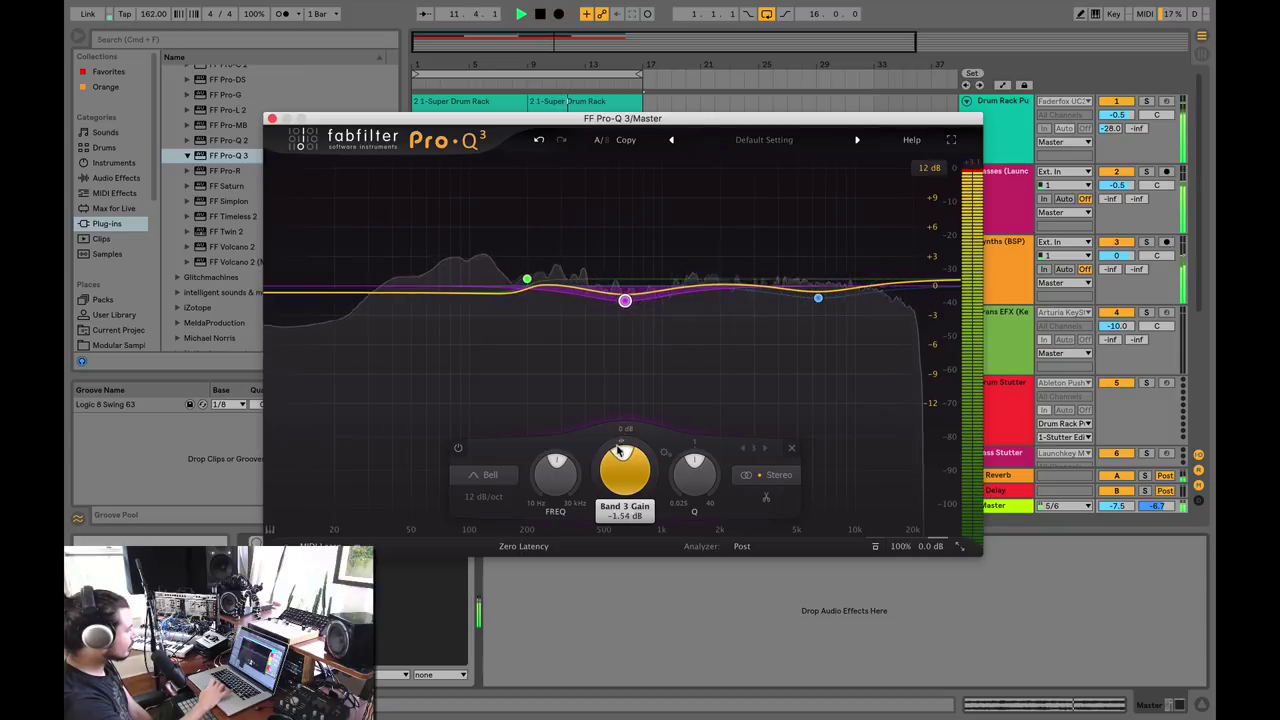
pyautogui.press('space')
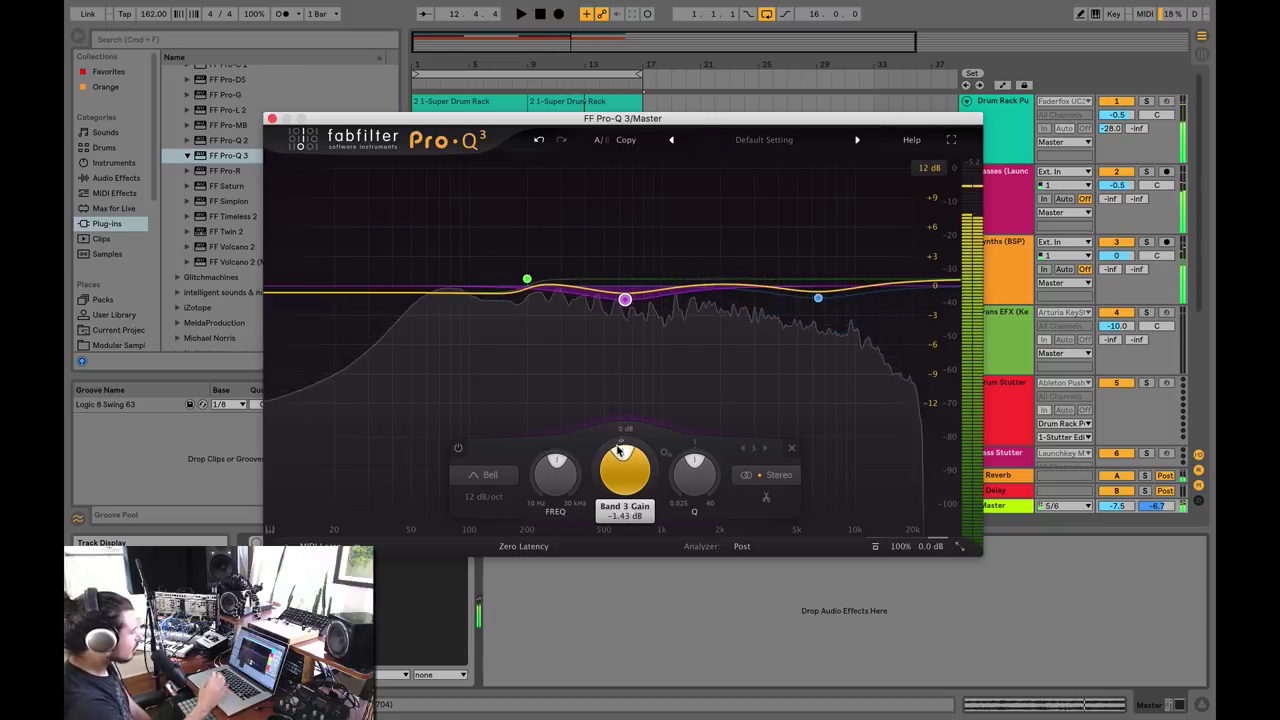